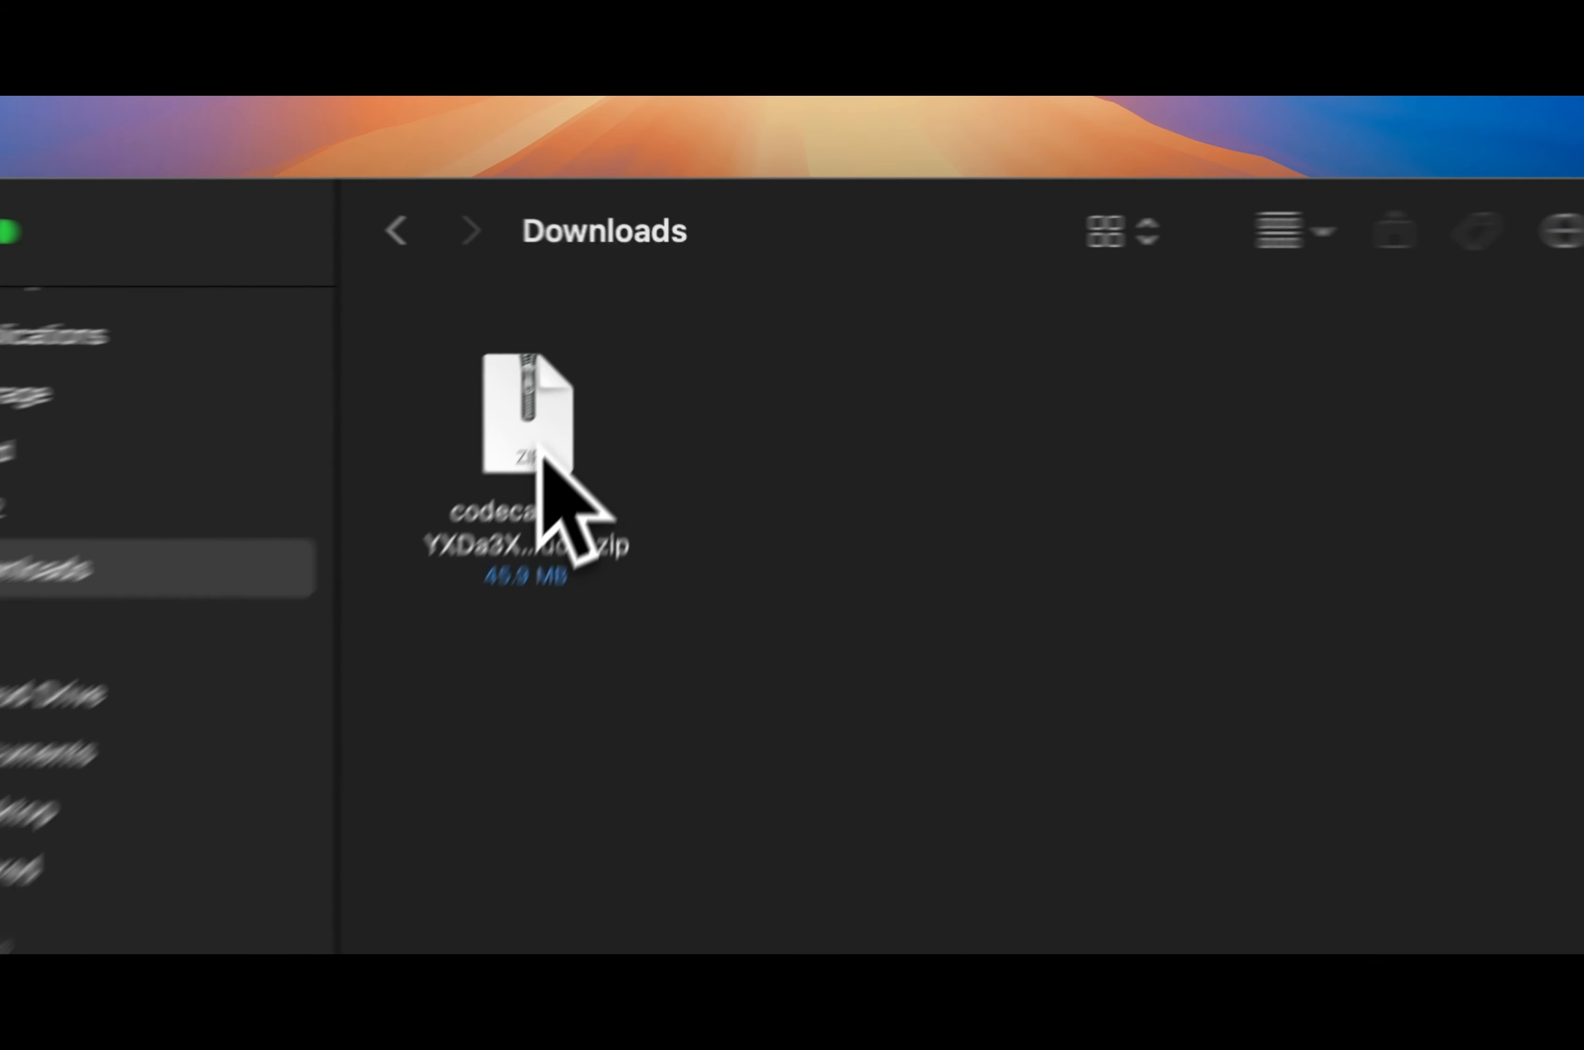
Extract the CodeCanyon zip, open its folder and look inside the change logs folder
{"action": "double_click", "coordinate": [480, 525]}
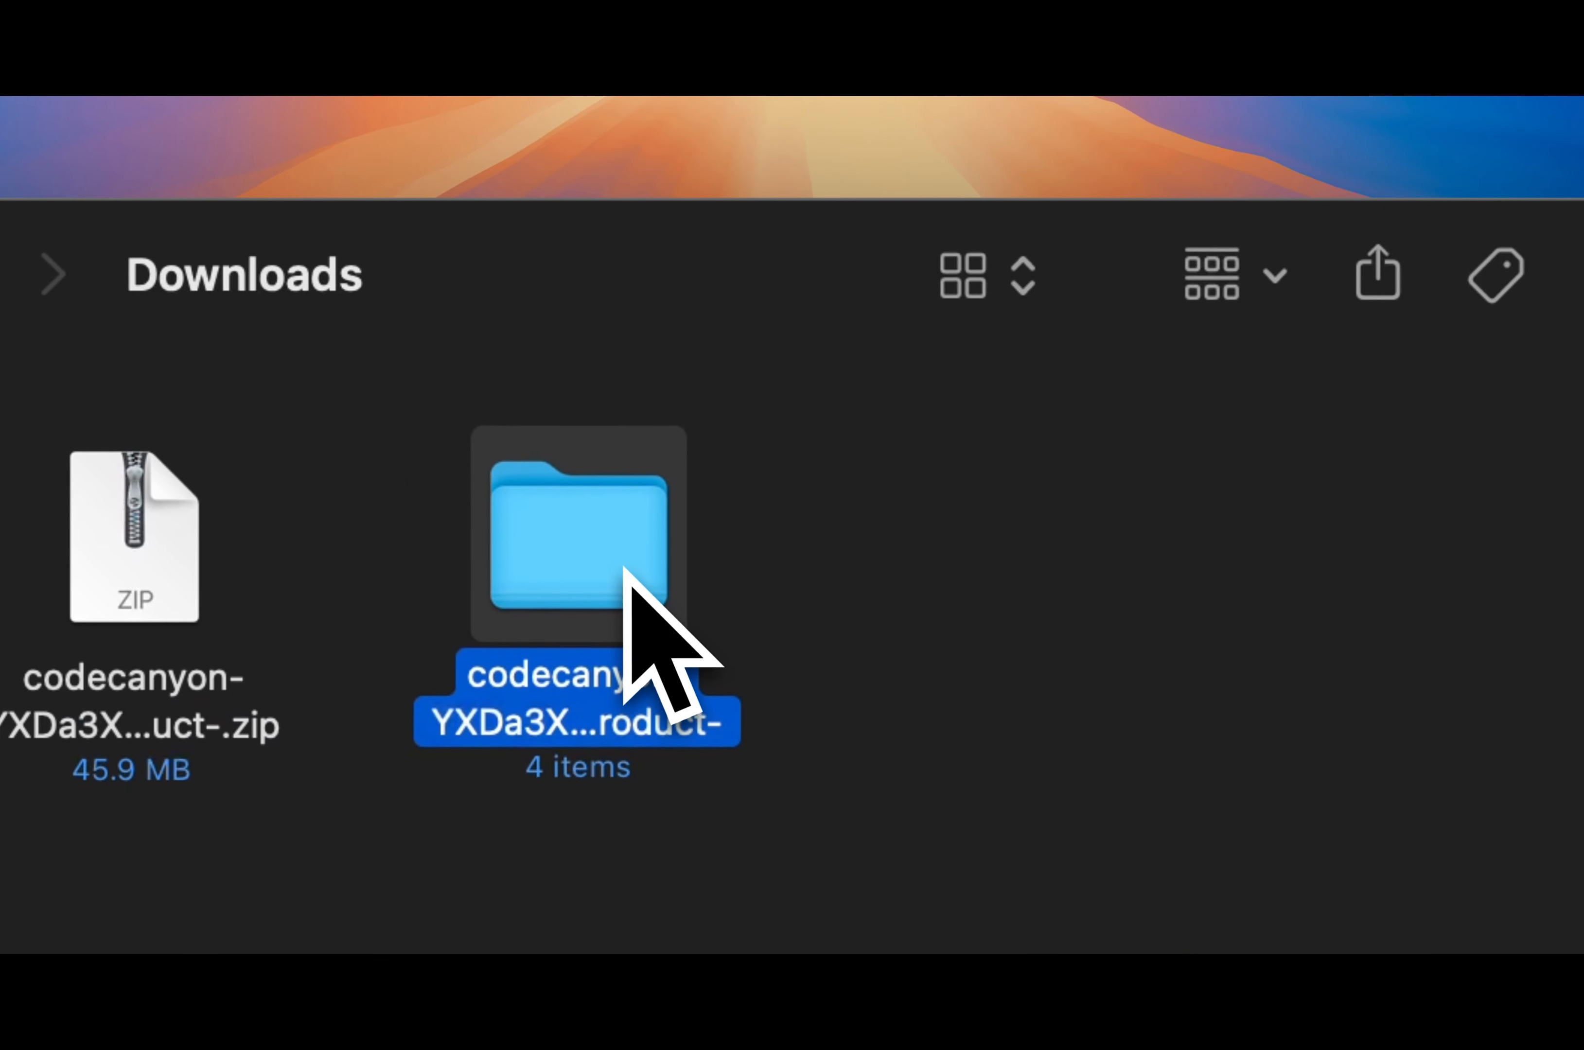
{"action": "double_click", "coordinate": [624, 569]}
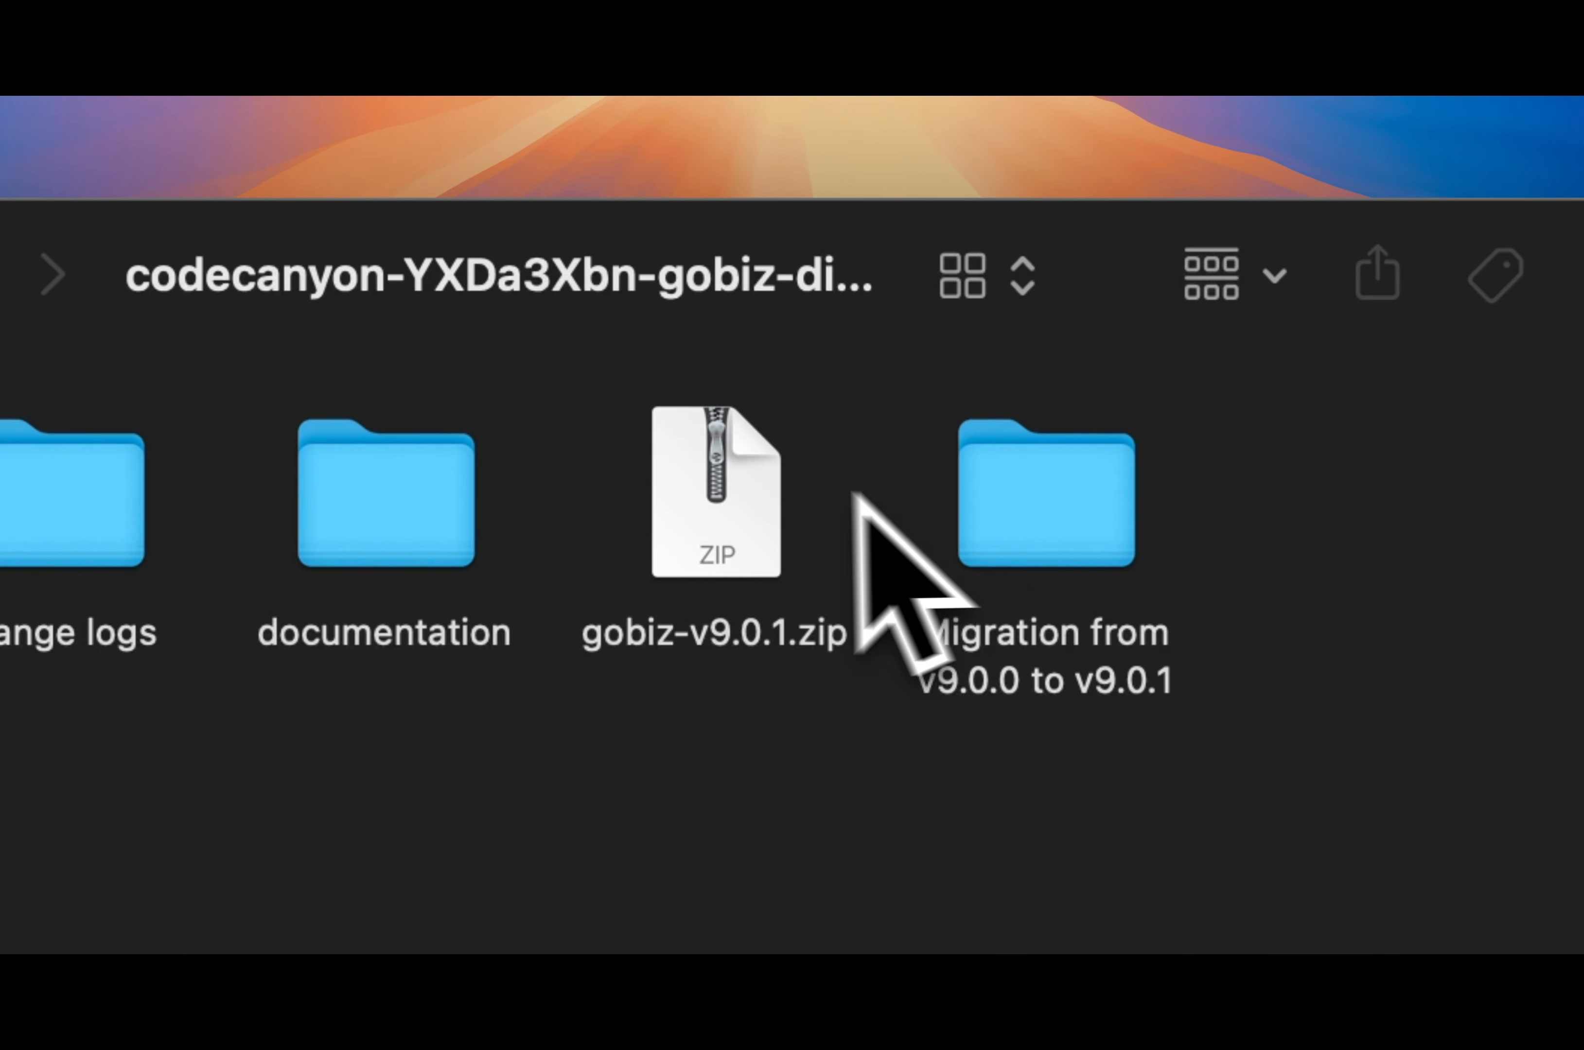
{"action": "double_click", "coordinate": [143, 525]}
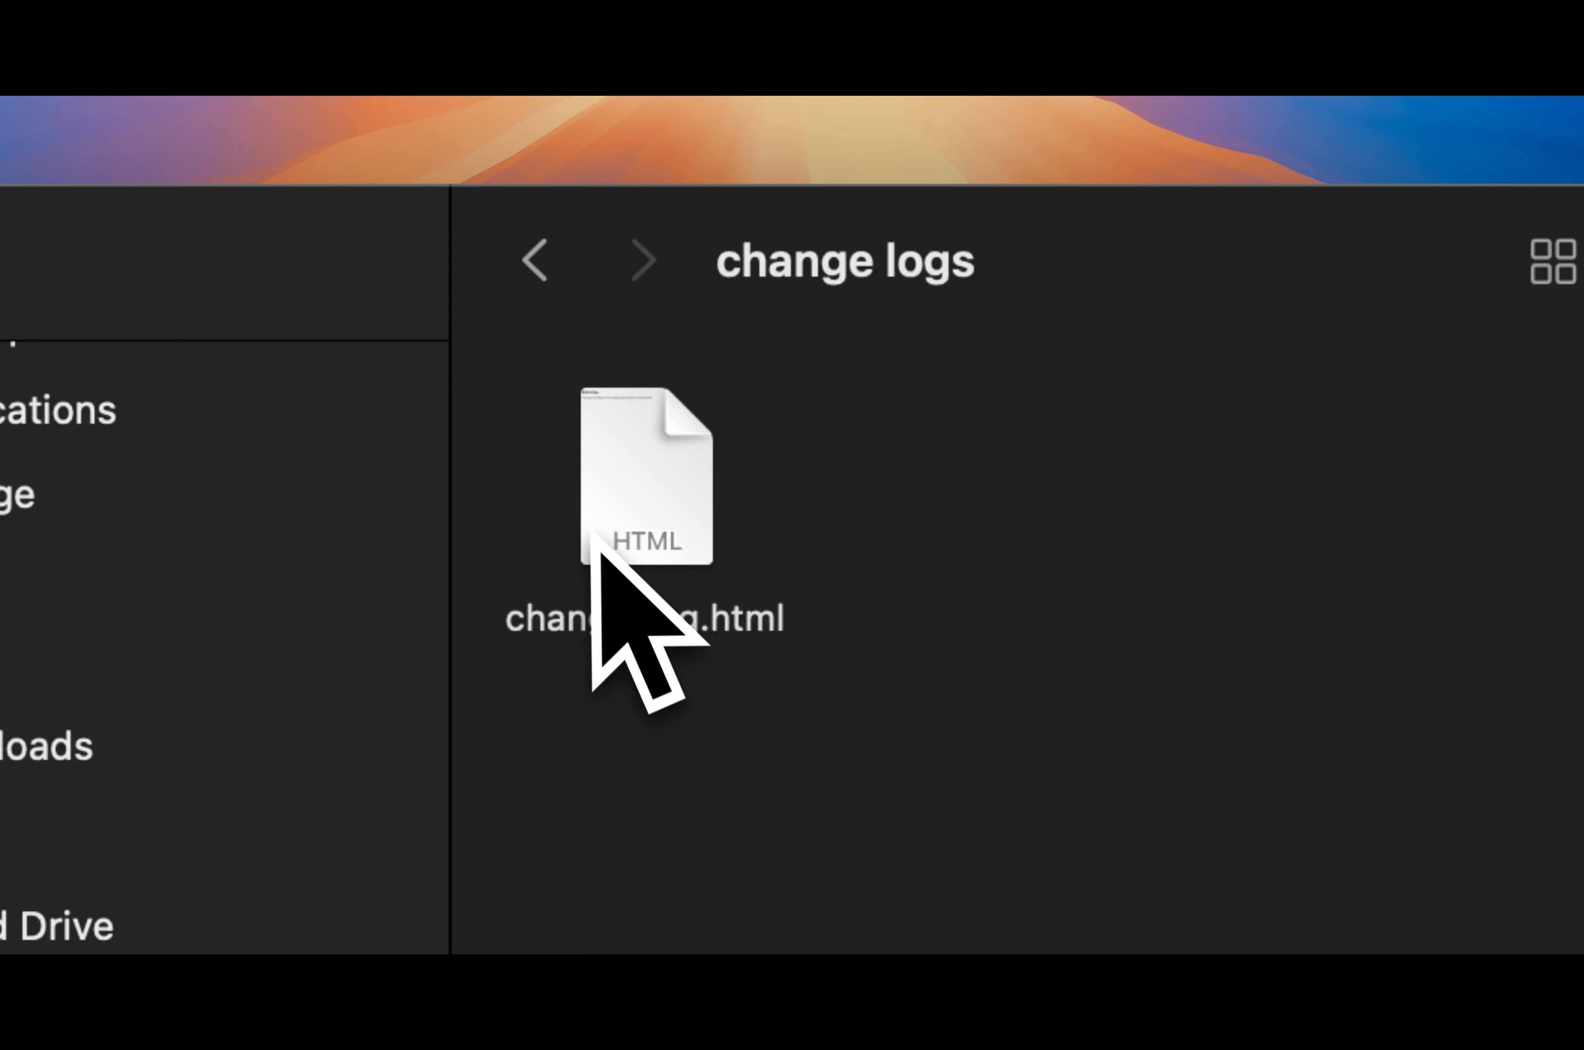
{"action": "left_click", "coordinate": [534, 261]}
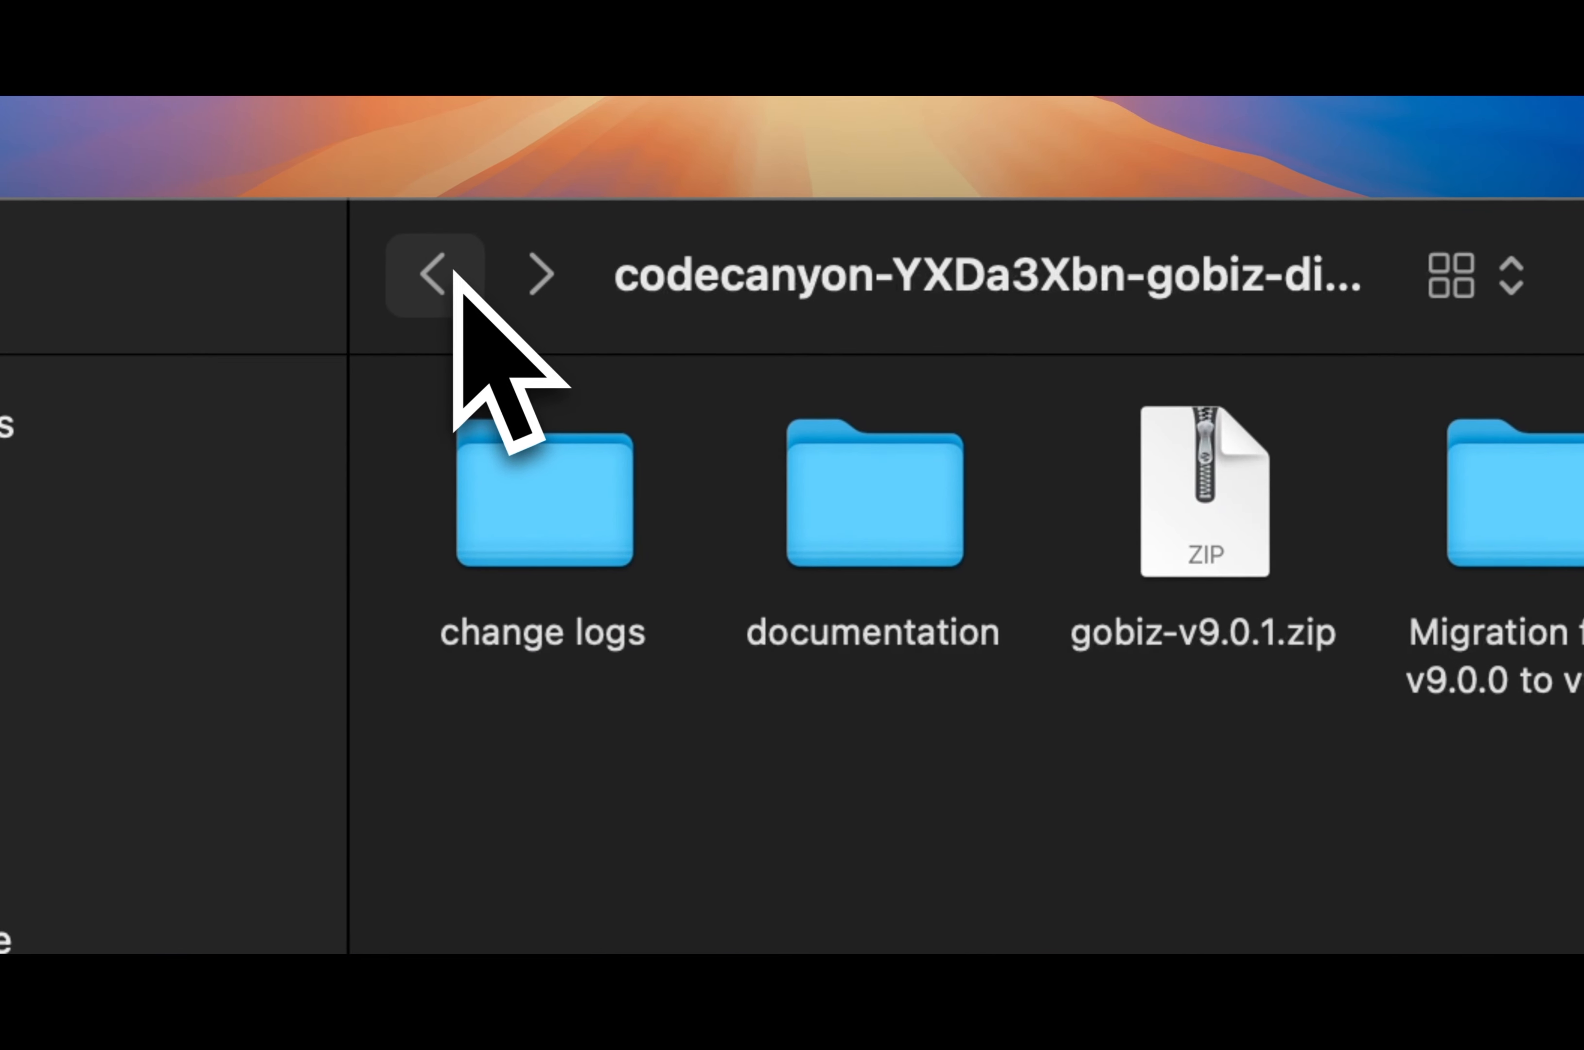
Browse the documentation and migration folders, then select gobiz-v9.0.1.zip
{"action": "left_click", "coordinate": [853, 498]}
{"action": "double_click", "coordinate": [852, 492]}
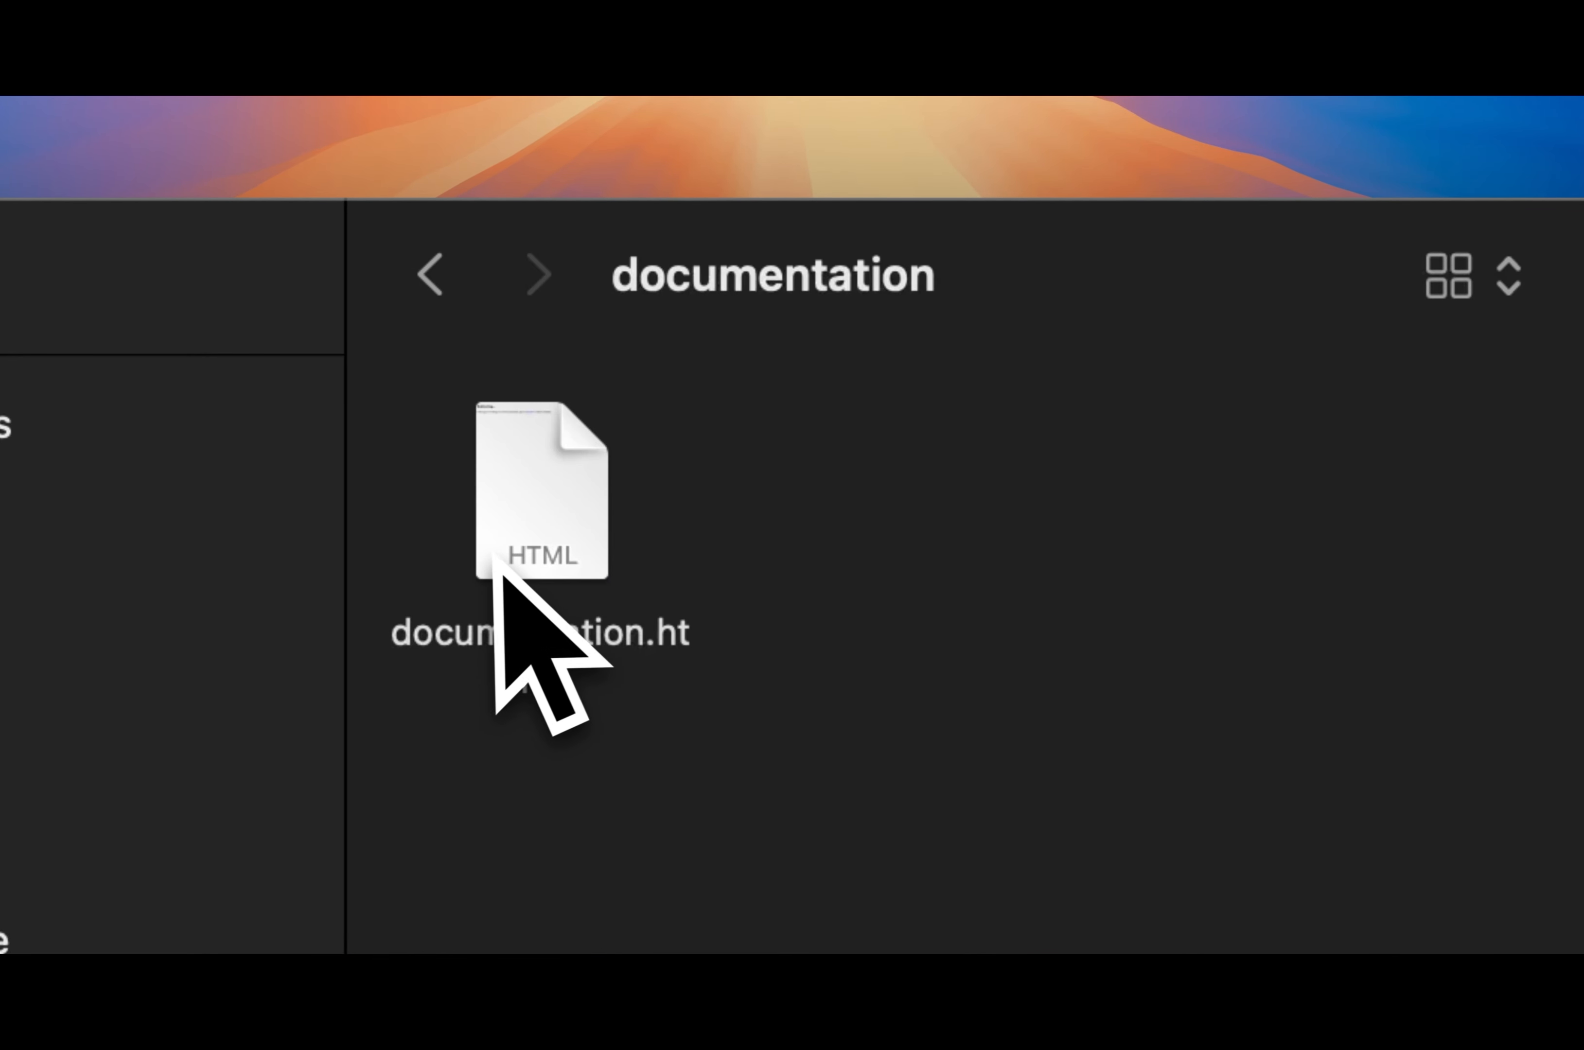
{"action": "left_click", "coordinate": [450, 300]}
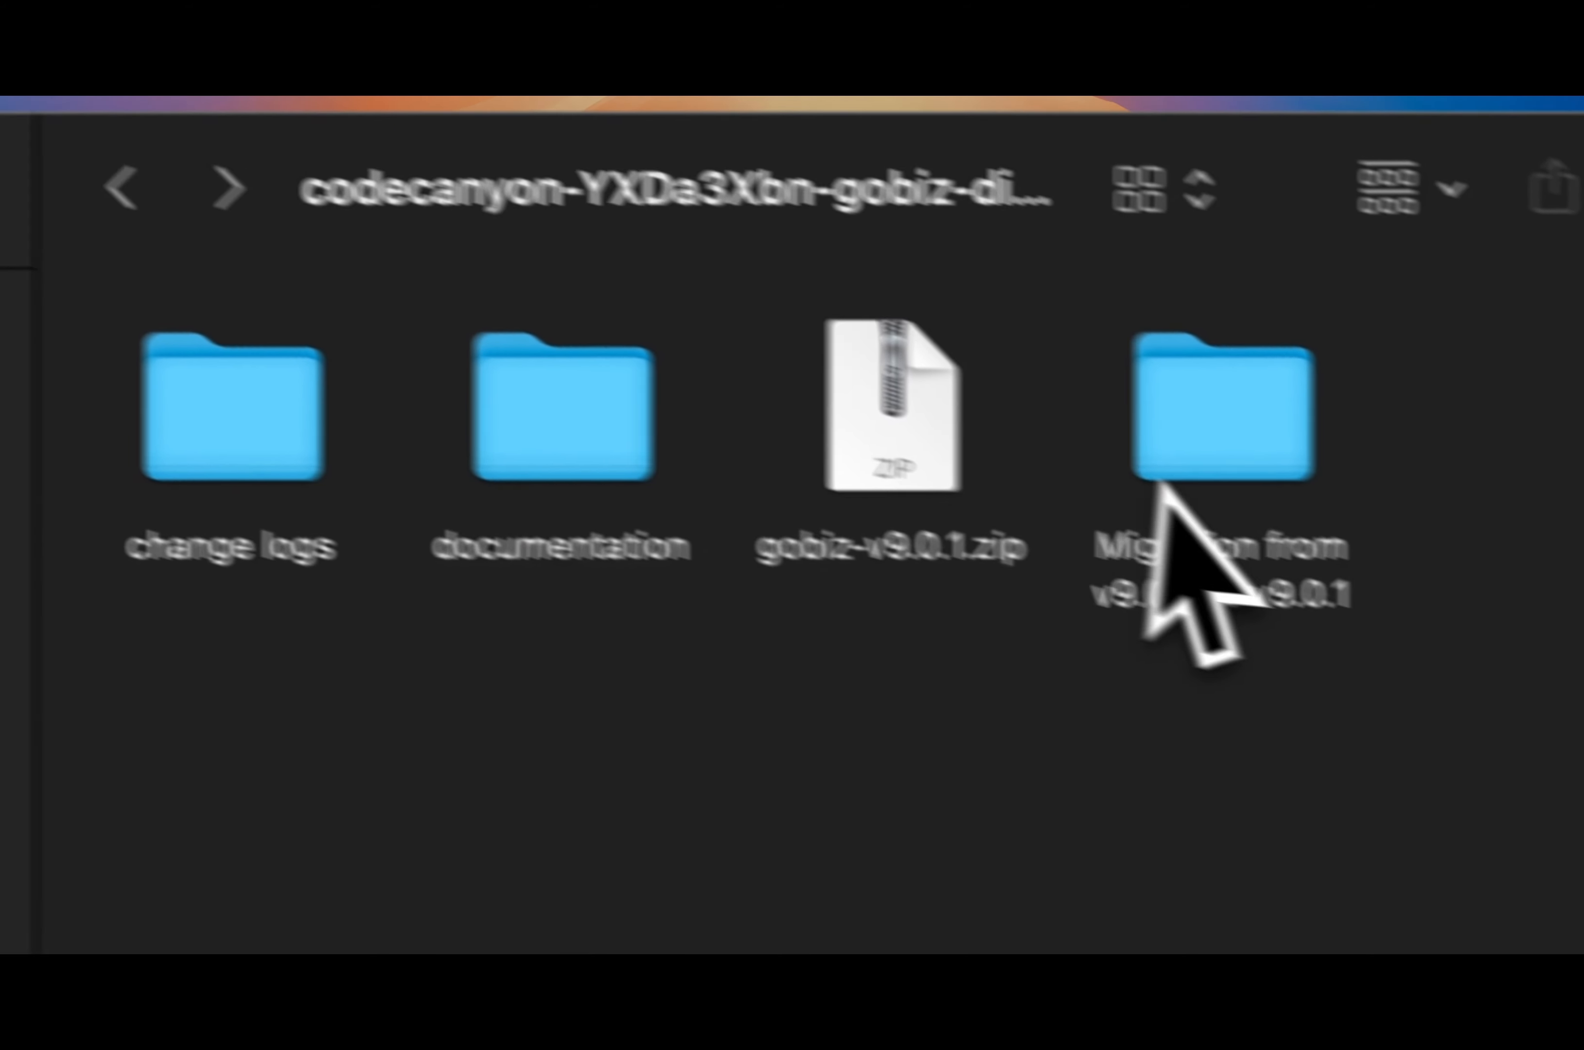
{"action": "double_click", "coordinate": [1058, 358]}
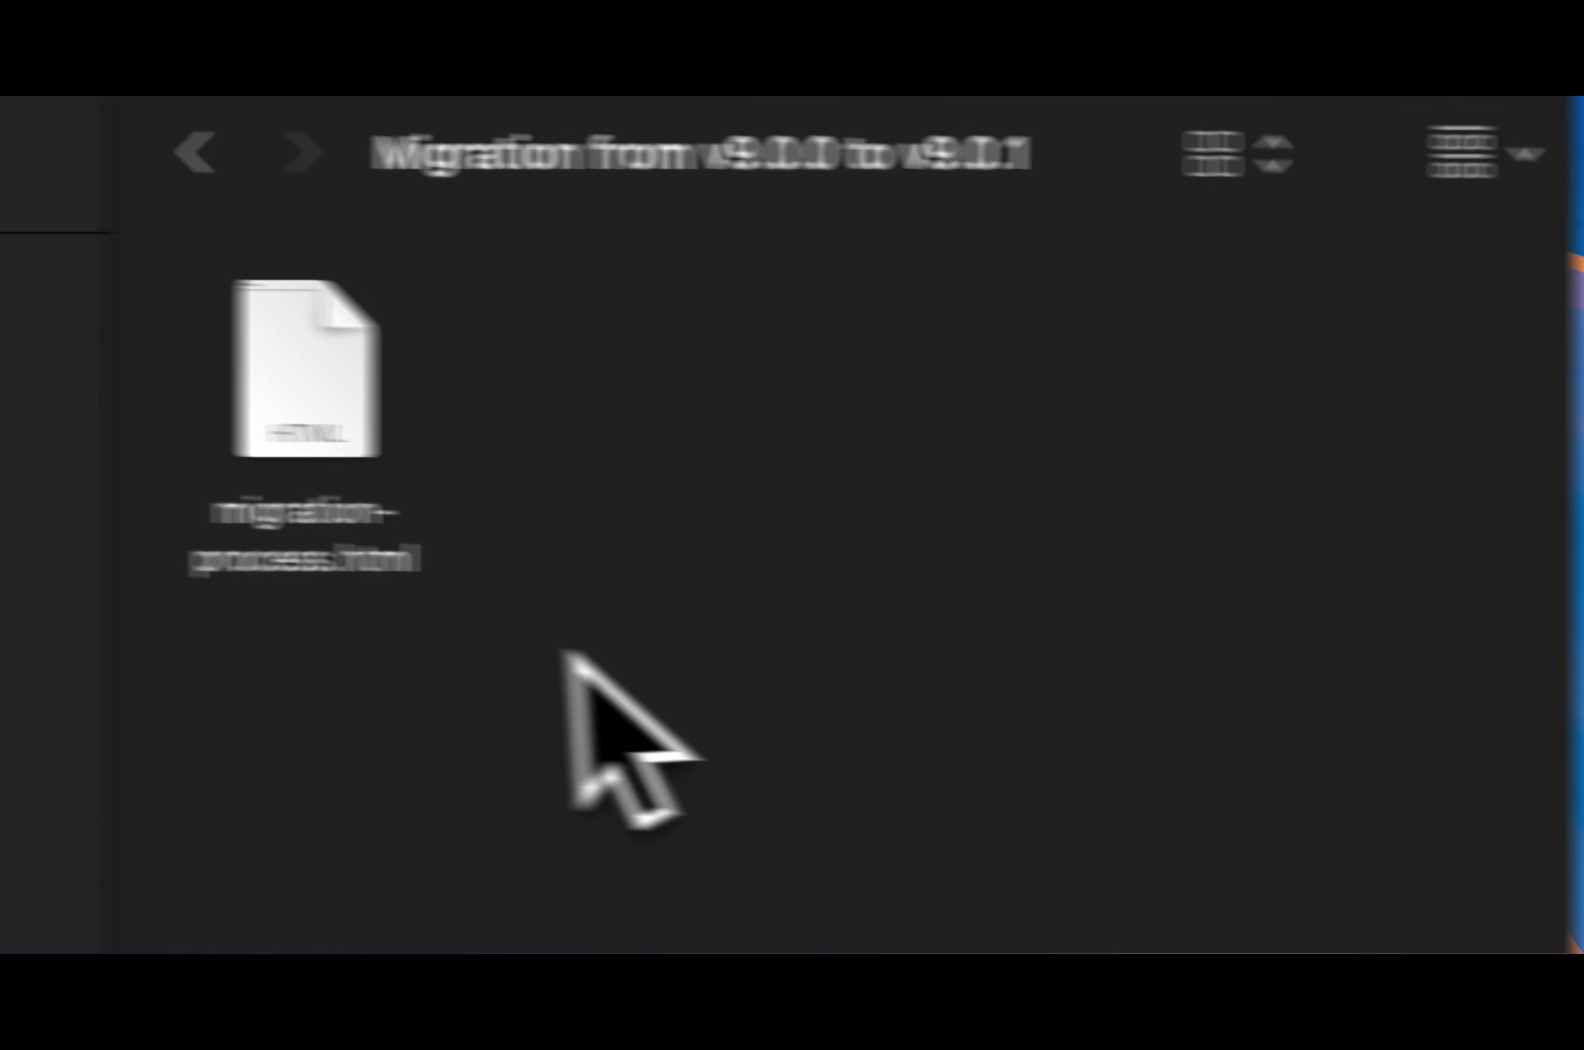
{"action": "left_click", "coordinate": [508, 174]}
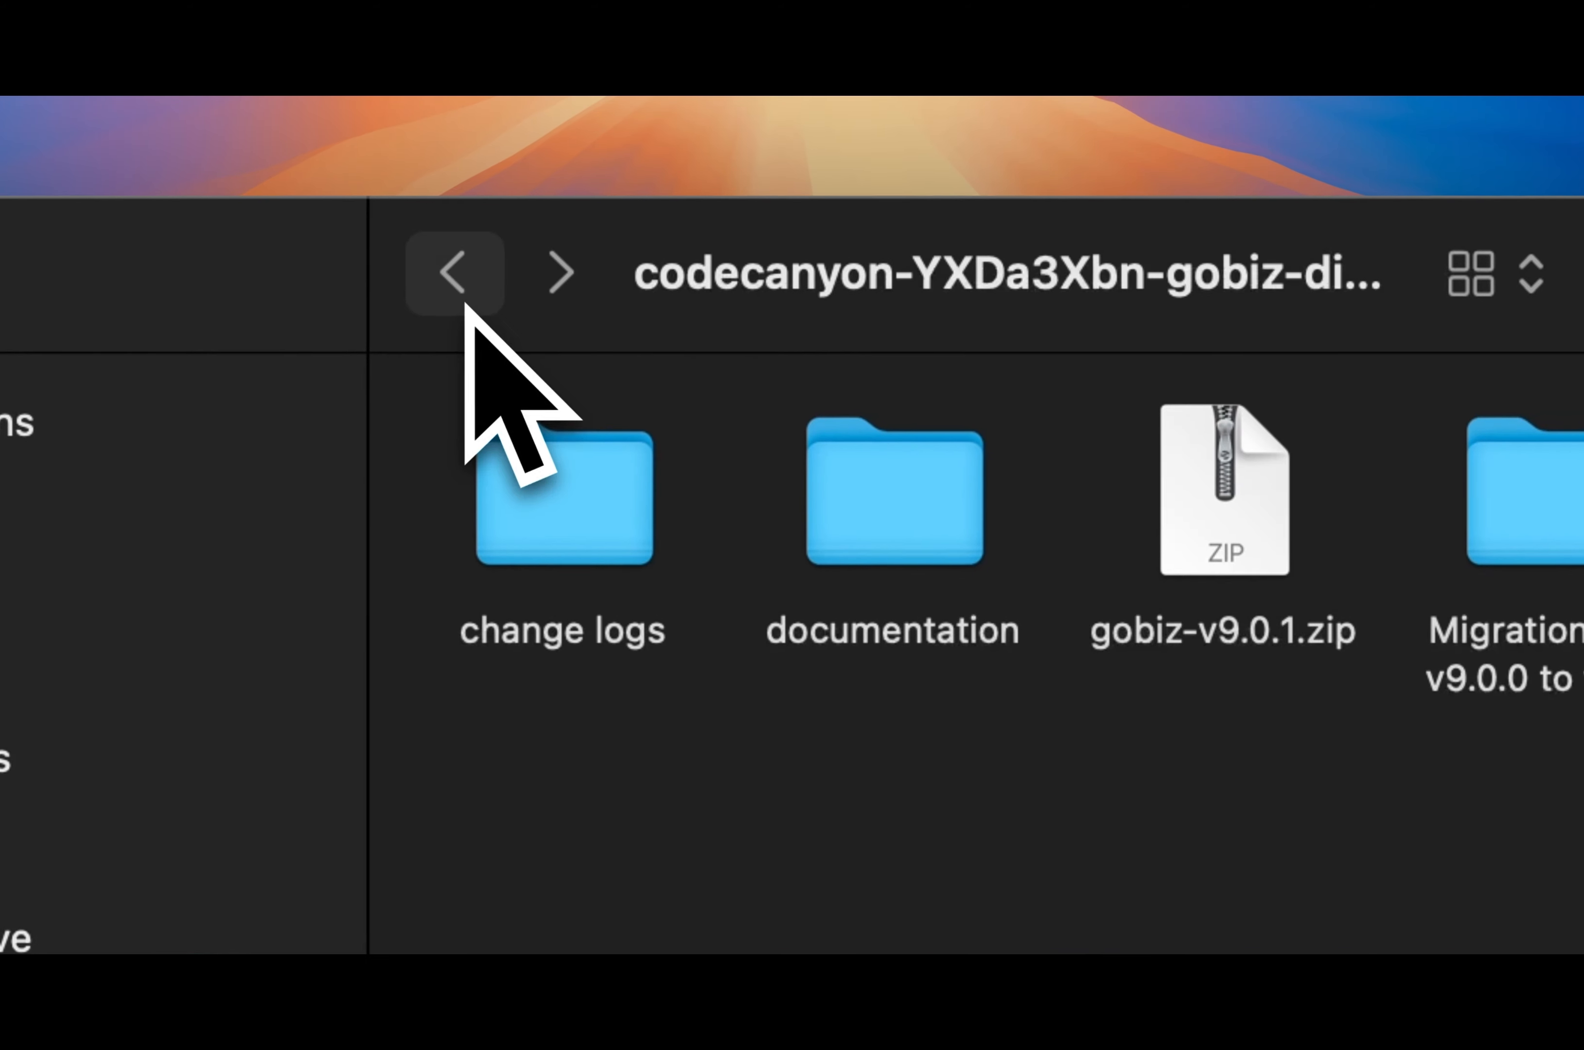
{"action": "left_click", "coordinate": [1267, 377]}
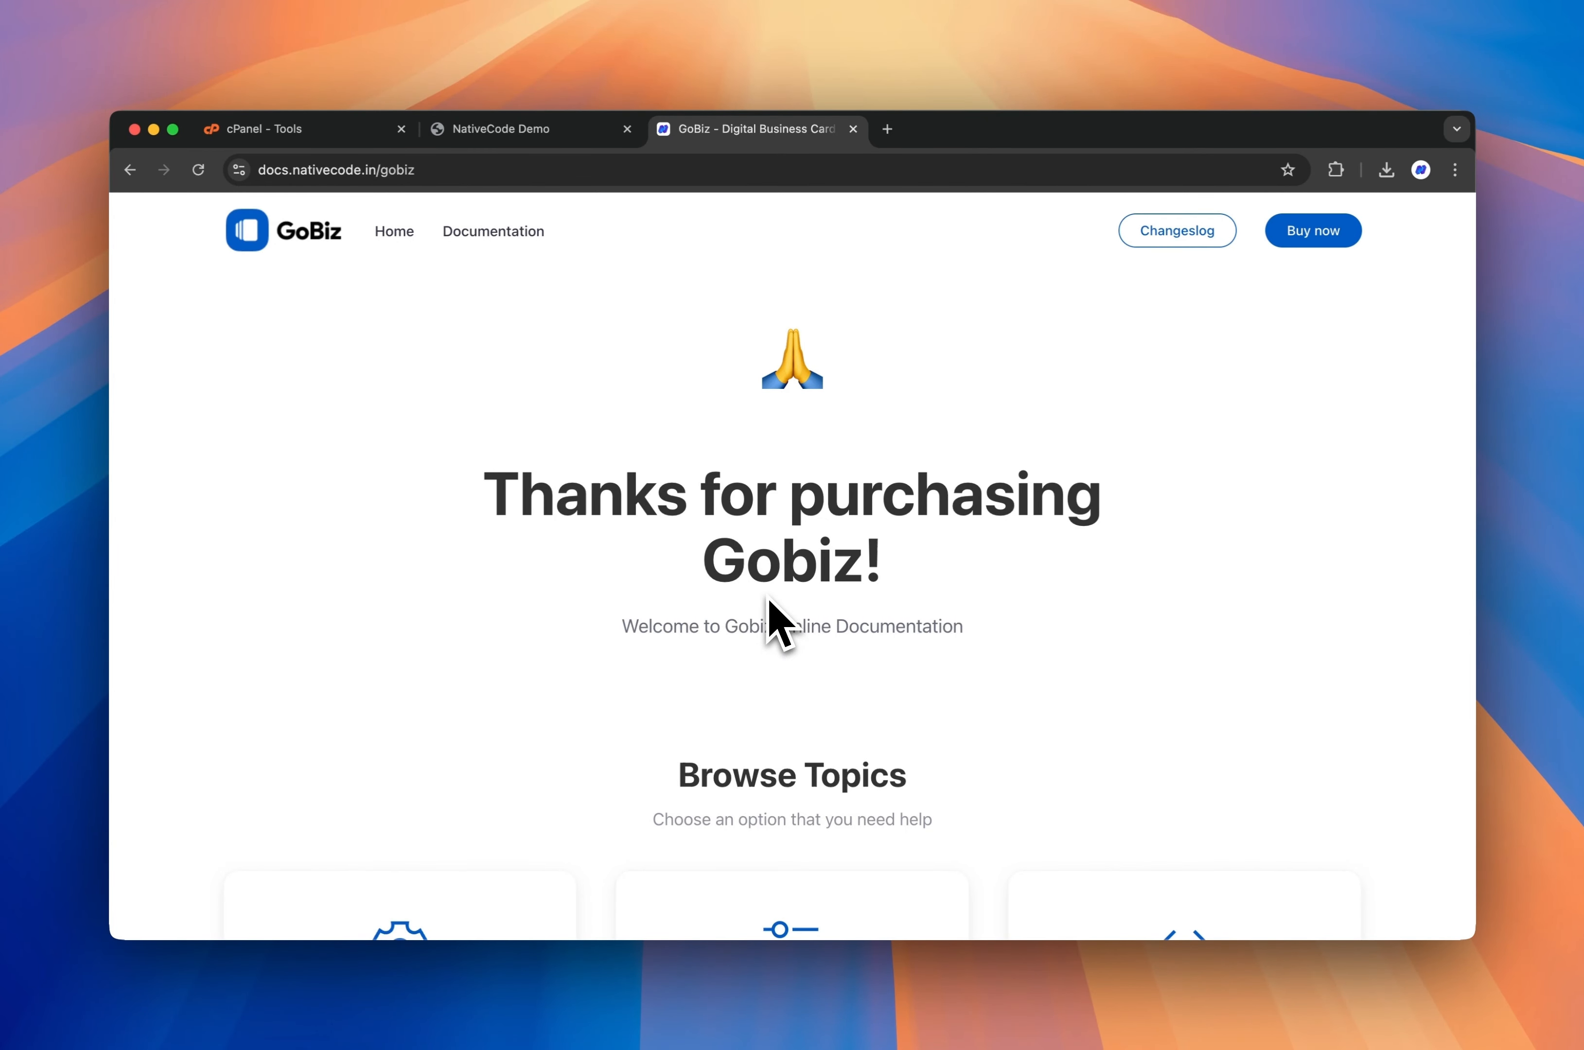
Go from the docs' Getting Started topic on to the Server Requirements page
{"action": "scroll", "coordinate": [770, 604], "scroll_direction": "down", "scroll_amount": 2}
{"action": "scroll", "coordinate": [775, 620], "scroll_direction": "up", "scroll_amount": 2}
{"action": "scroll", "coordinate": [803, 601], "scroll_direction": "down", "scroll_amount": 5}
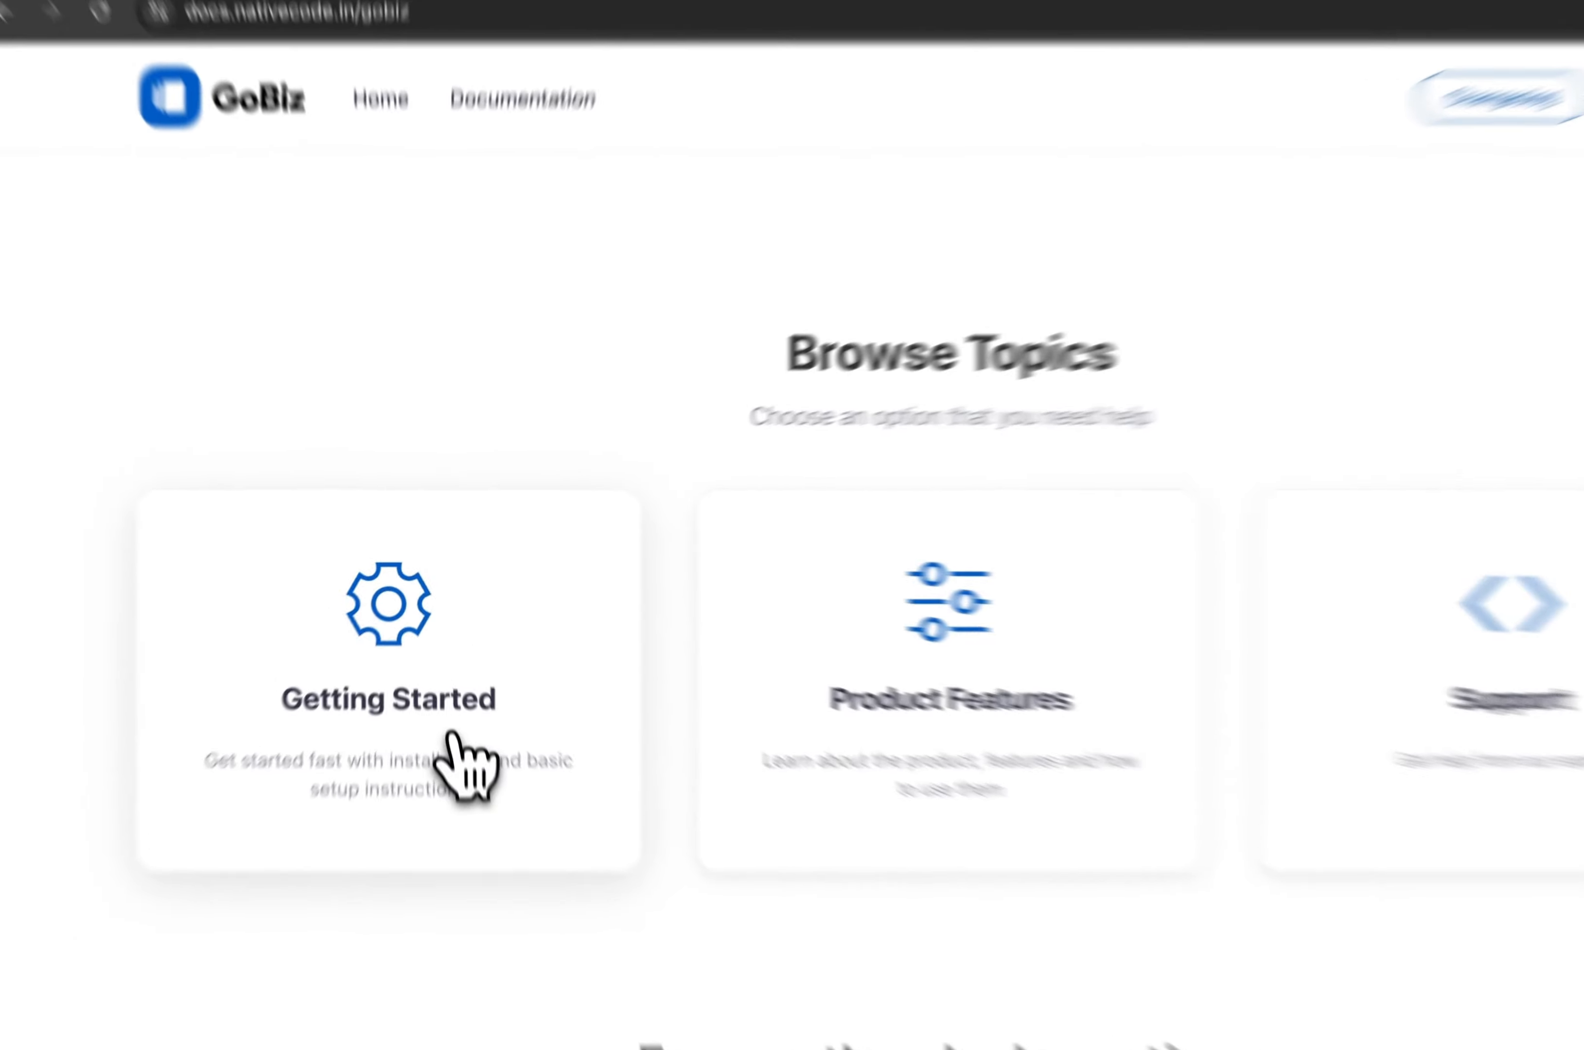
{"action": "left_click", "coordinate": [444, 675]}
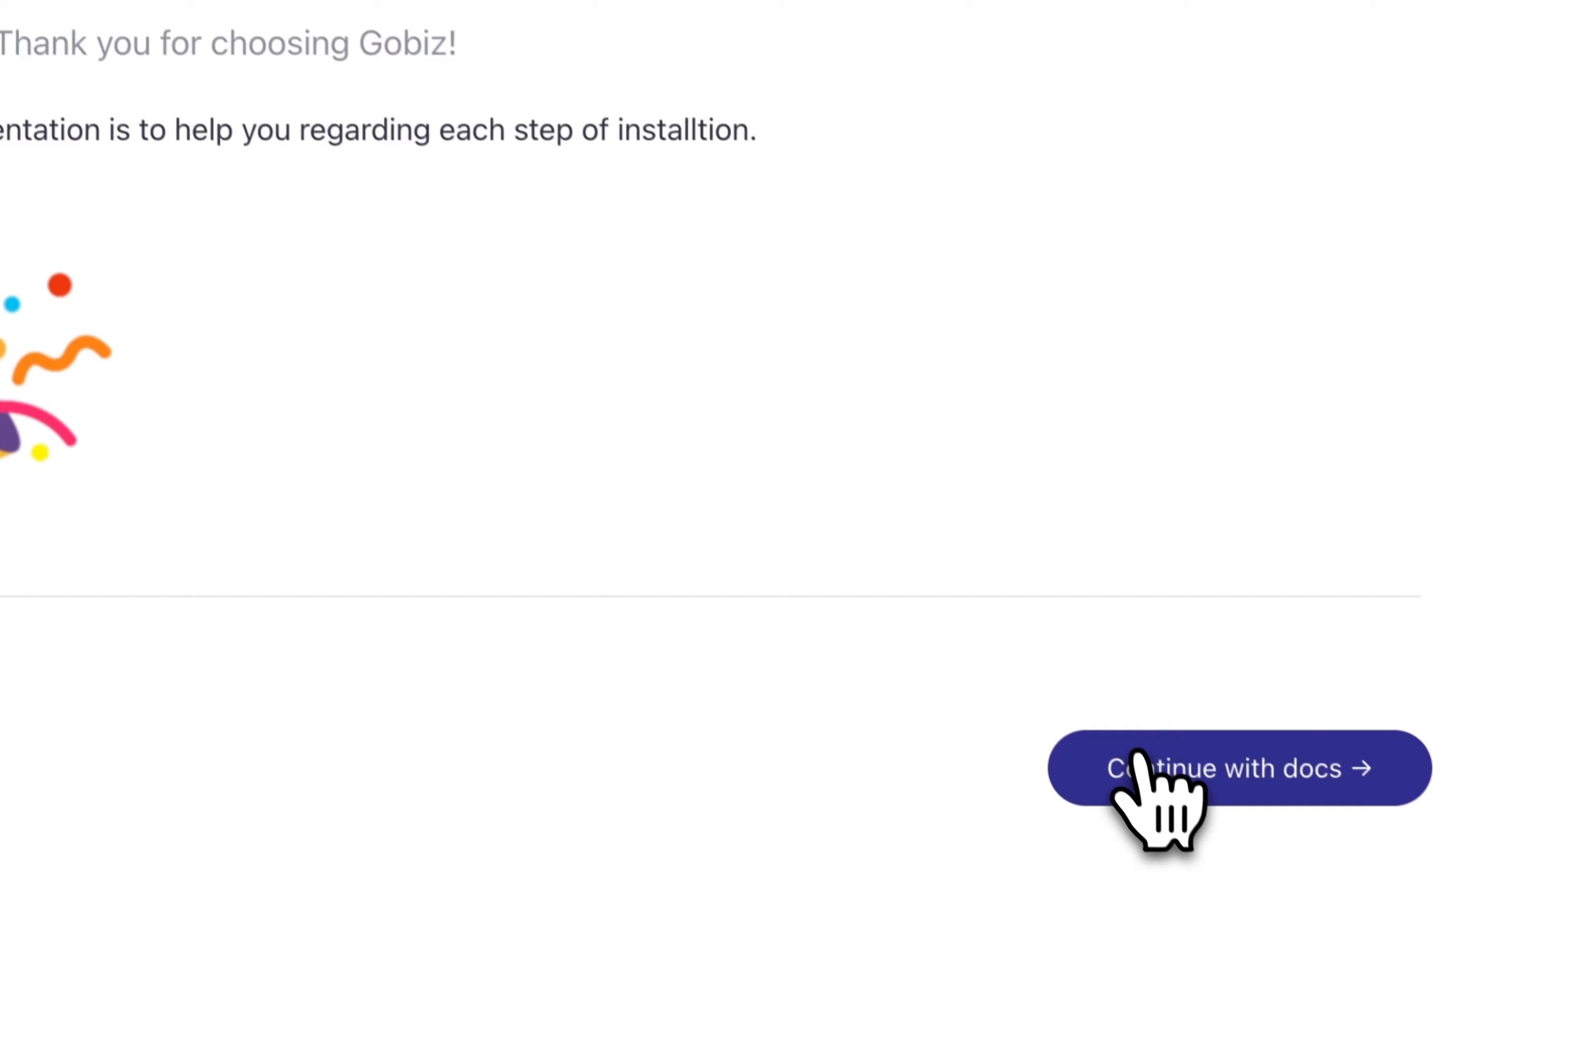
{"action": "left_click", "coordinate": [1137, 755]}
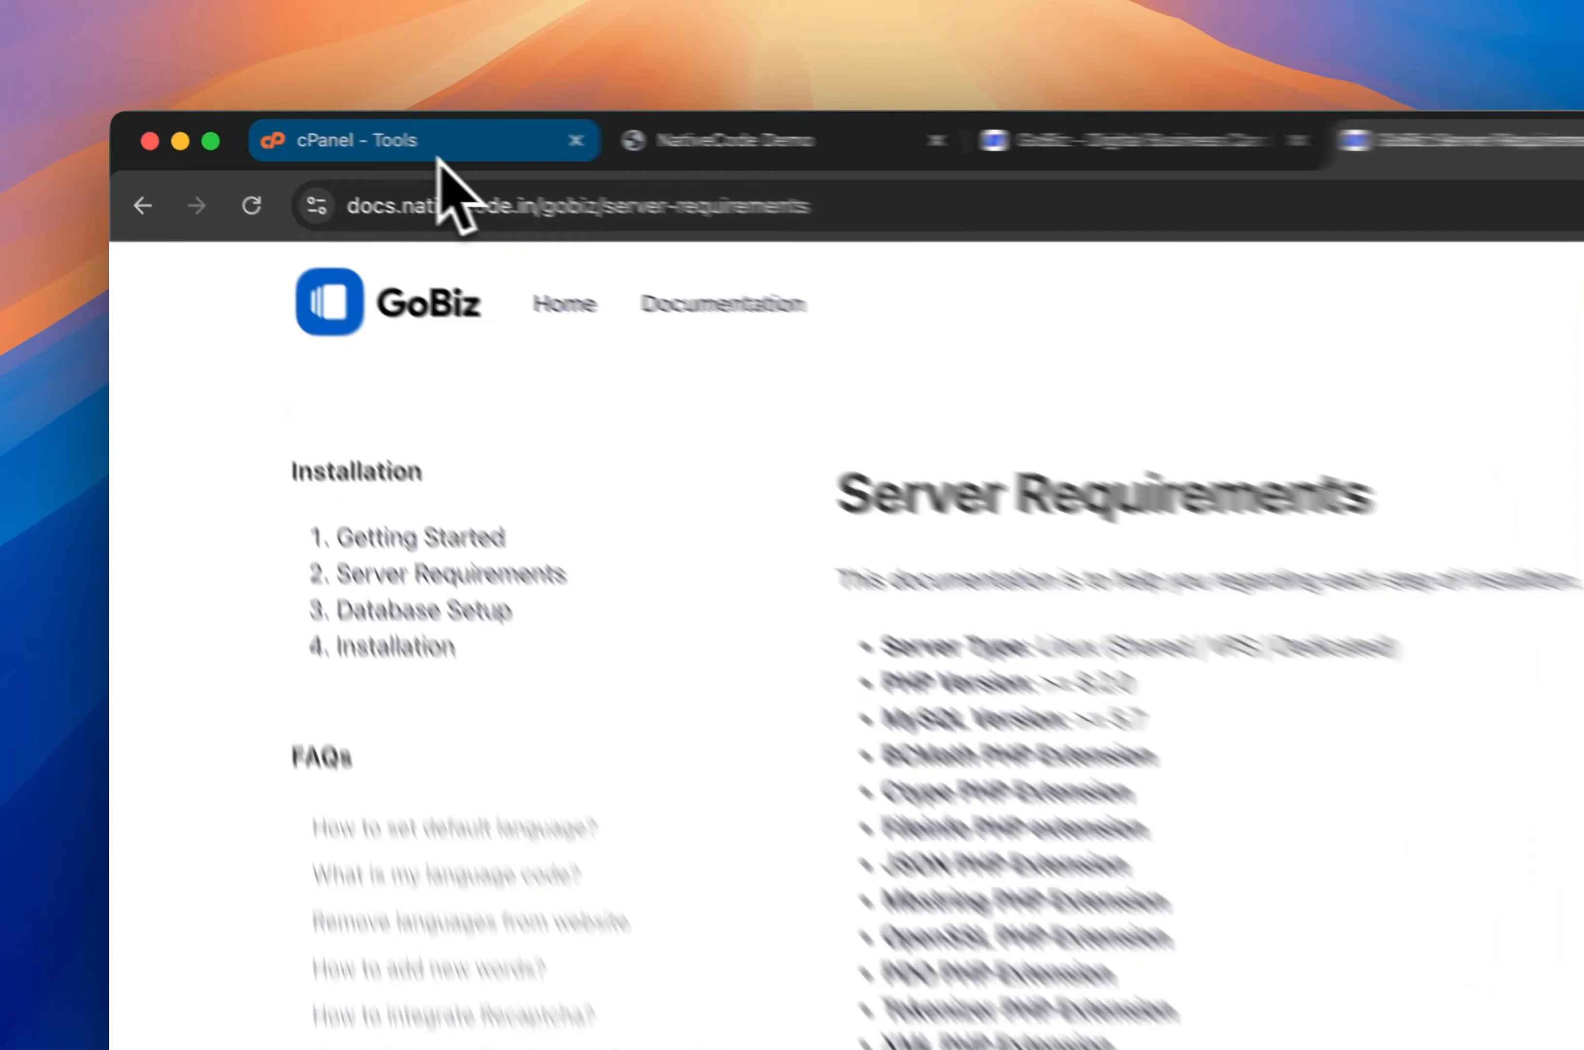
Open public_html in cPanel File Manager and permanently delete index.html and logo.png
{"action": "left_click", "coordinate": [310, 129]}
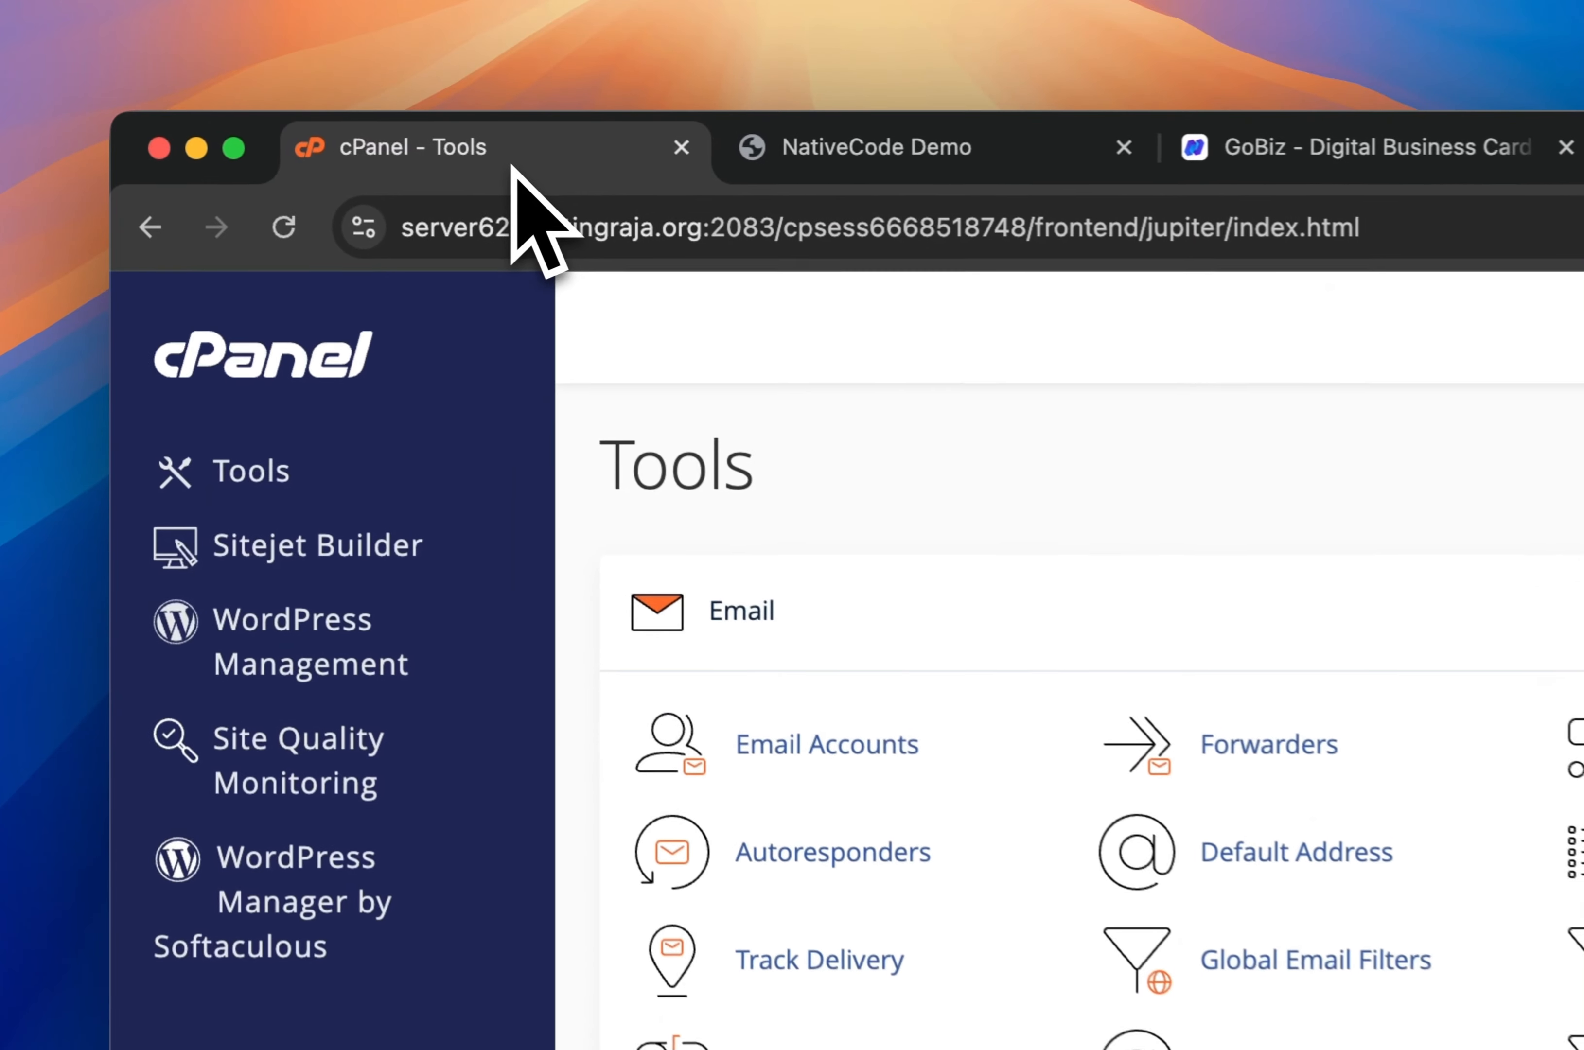
{"action": "scroll", "coordinate": [1016, 505], "scroll_direction": "down", "scroll_amount": 10}
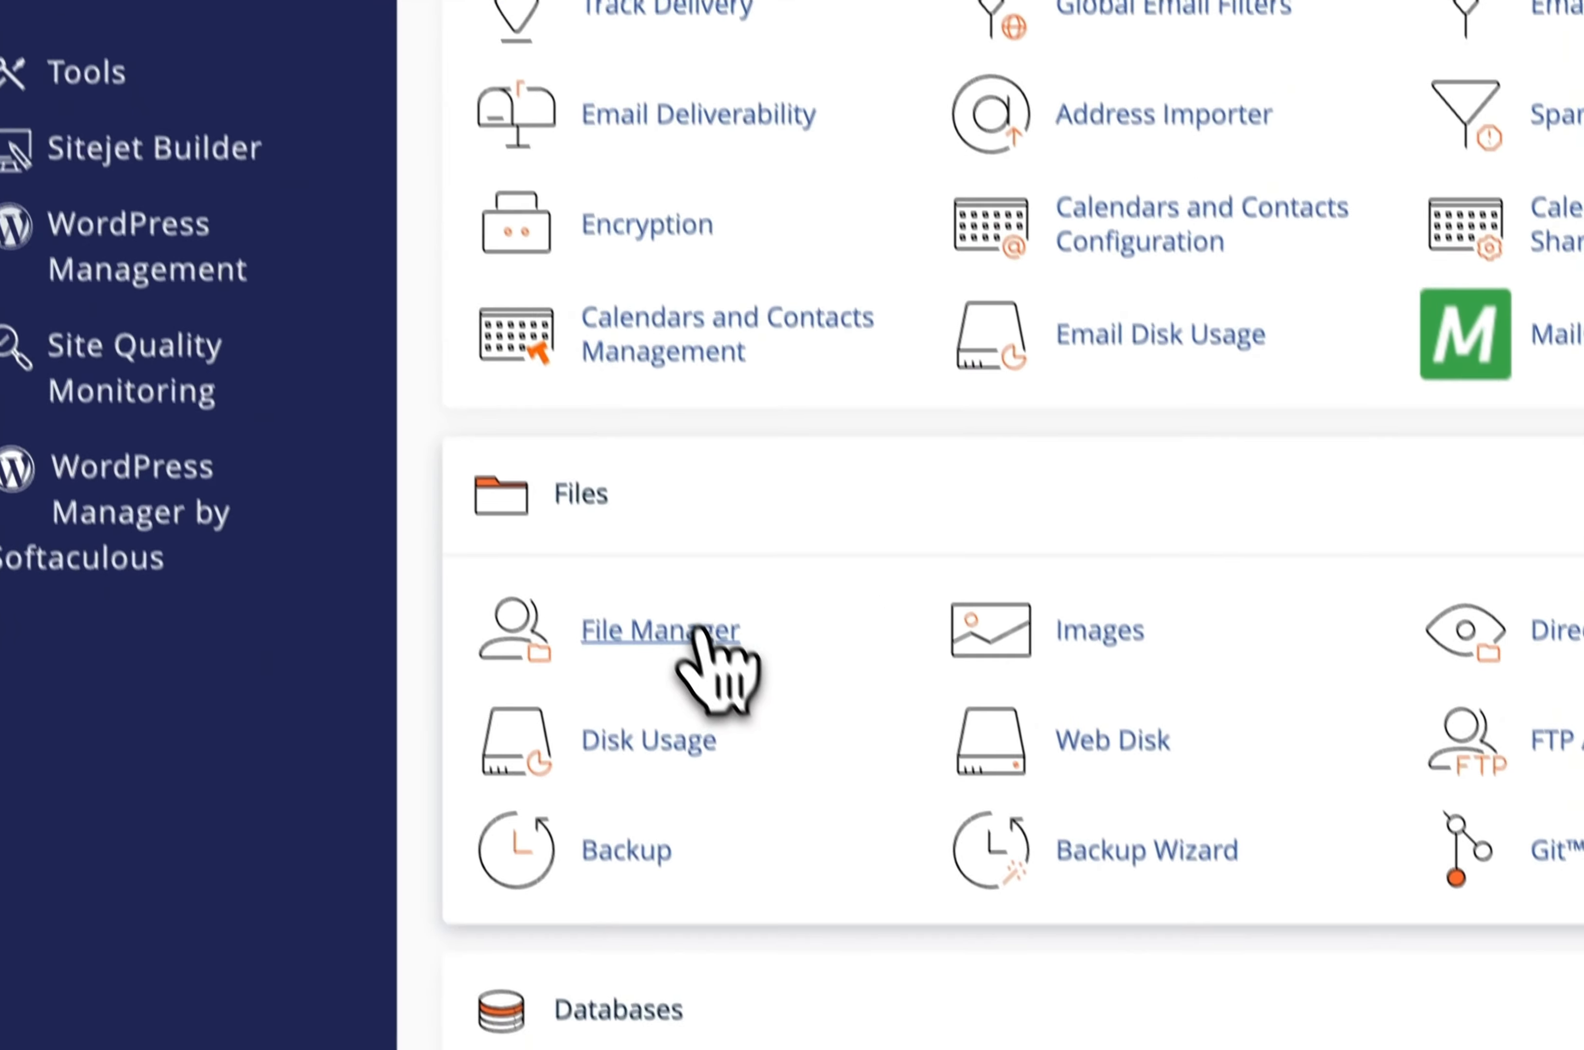
{"action": "left_click", "coordinate": [846, 989]}
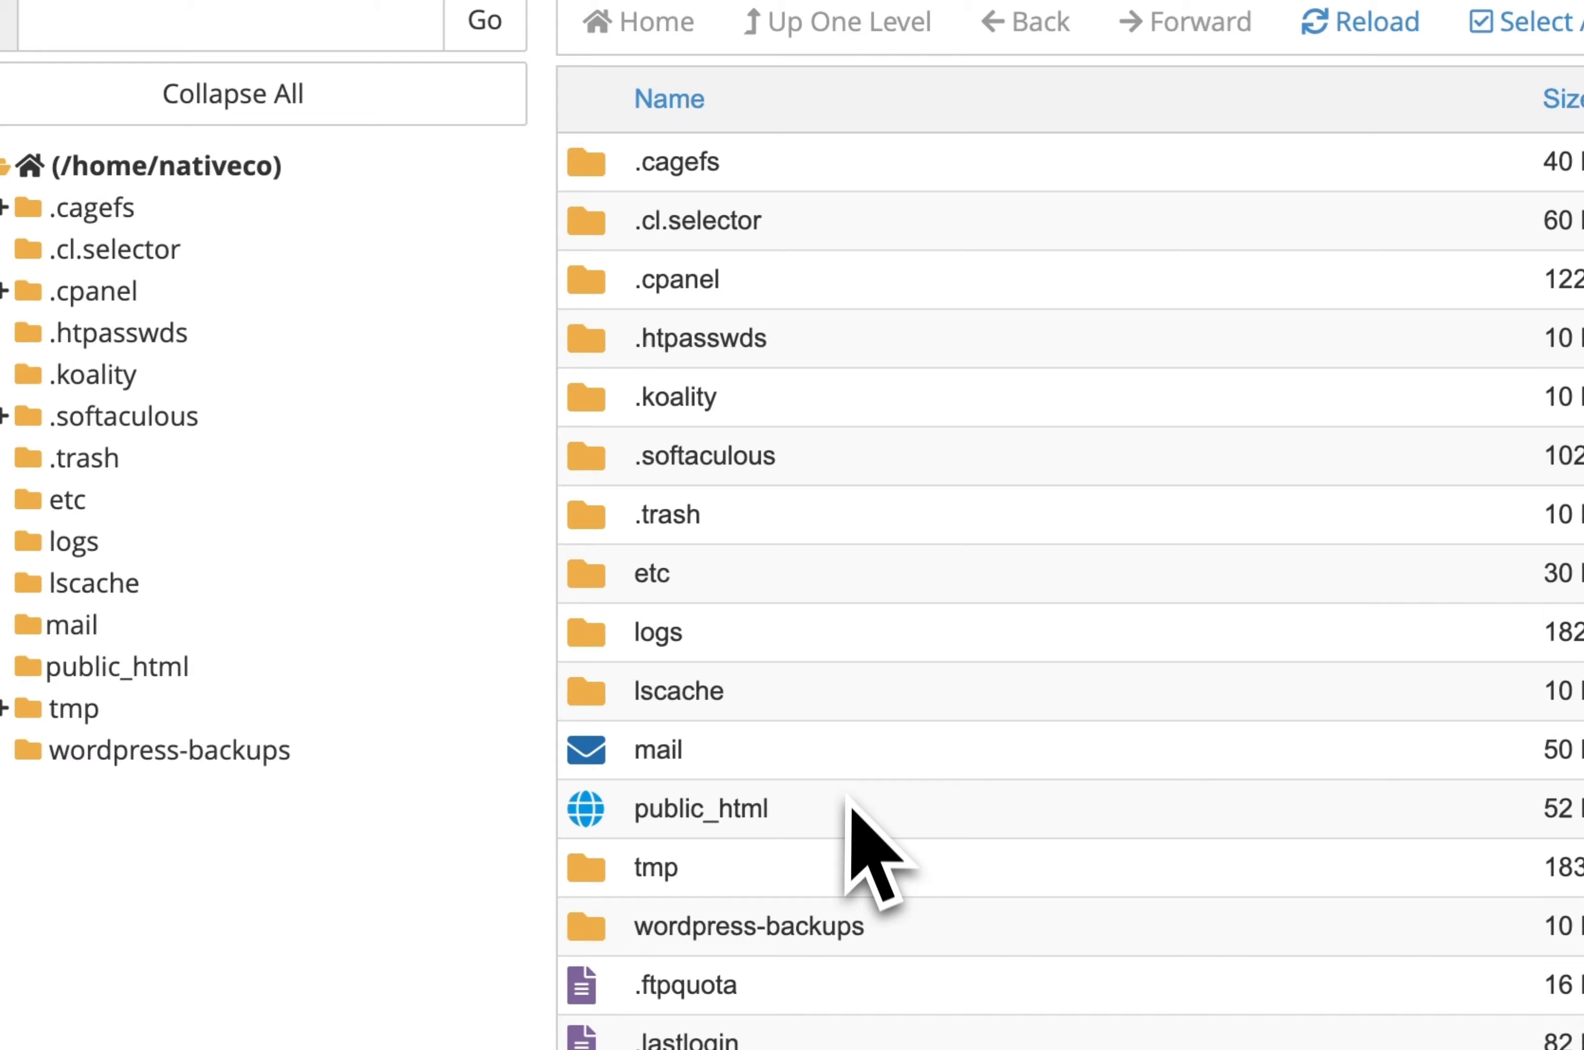
{"action": "double_click", "coordinate": [848, 808]}
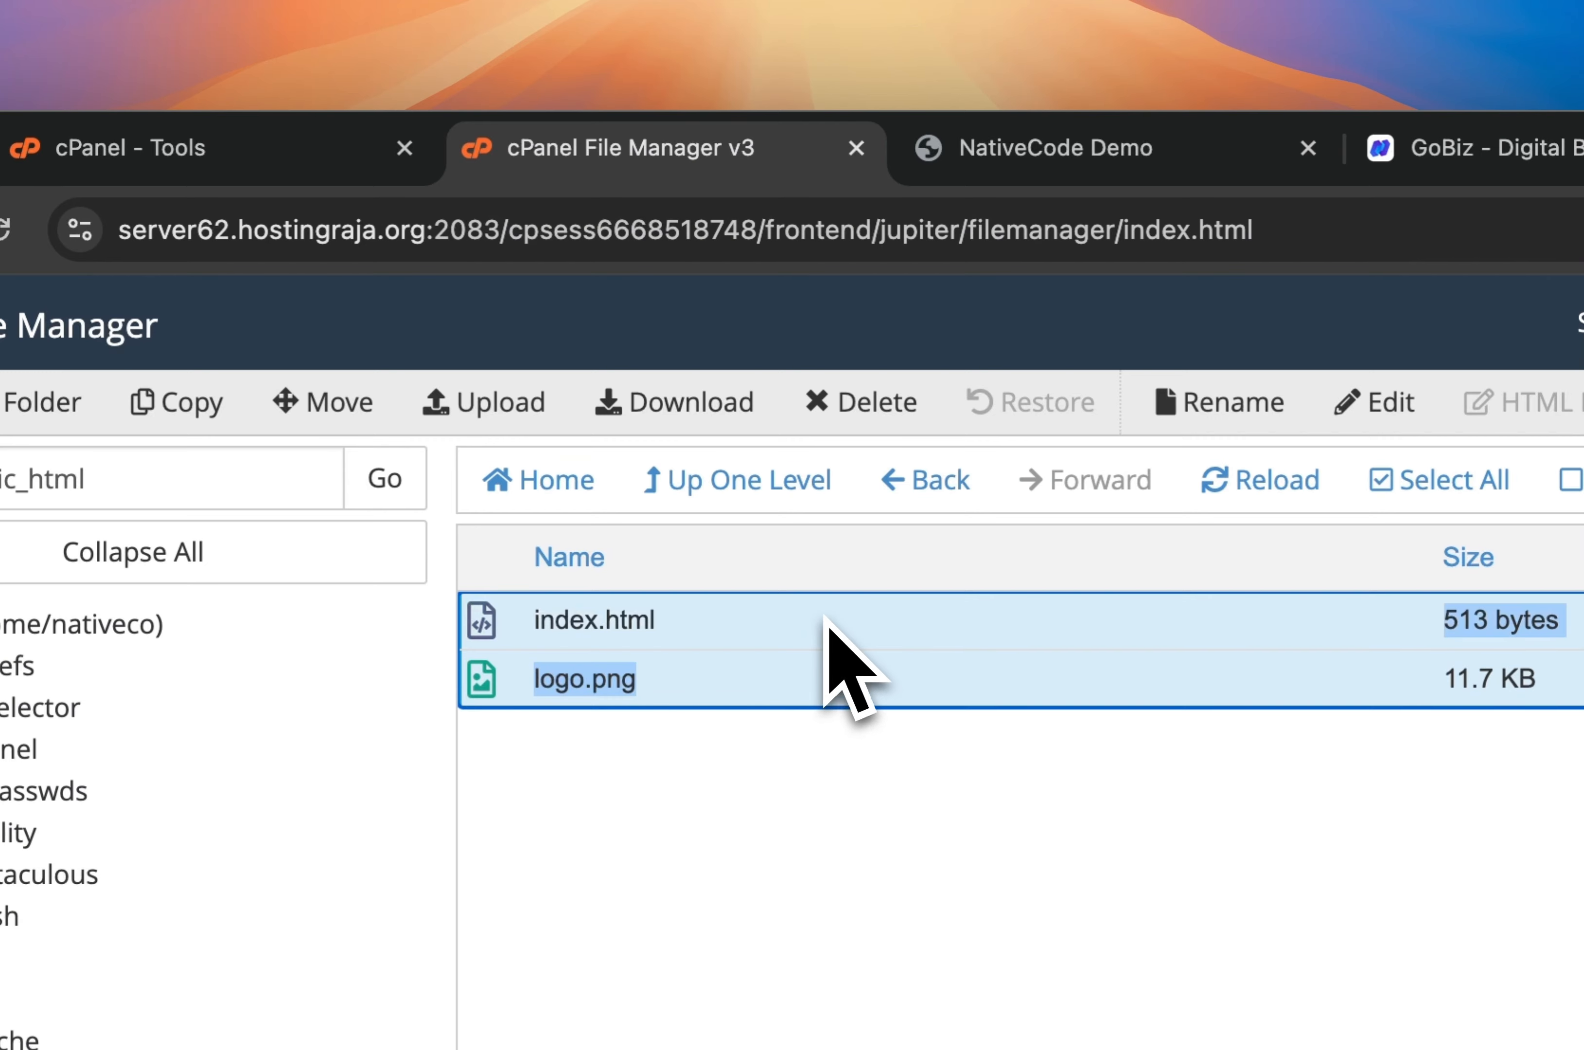
{"action": "right_click", "coordinate": [828, 620]}
{"action": "left_click", "coordinate": [907, 1049]}
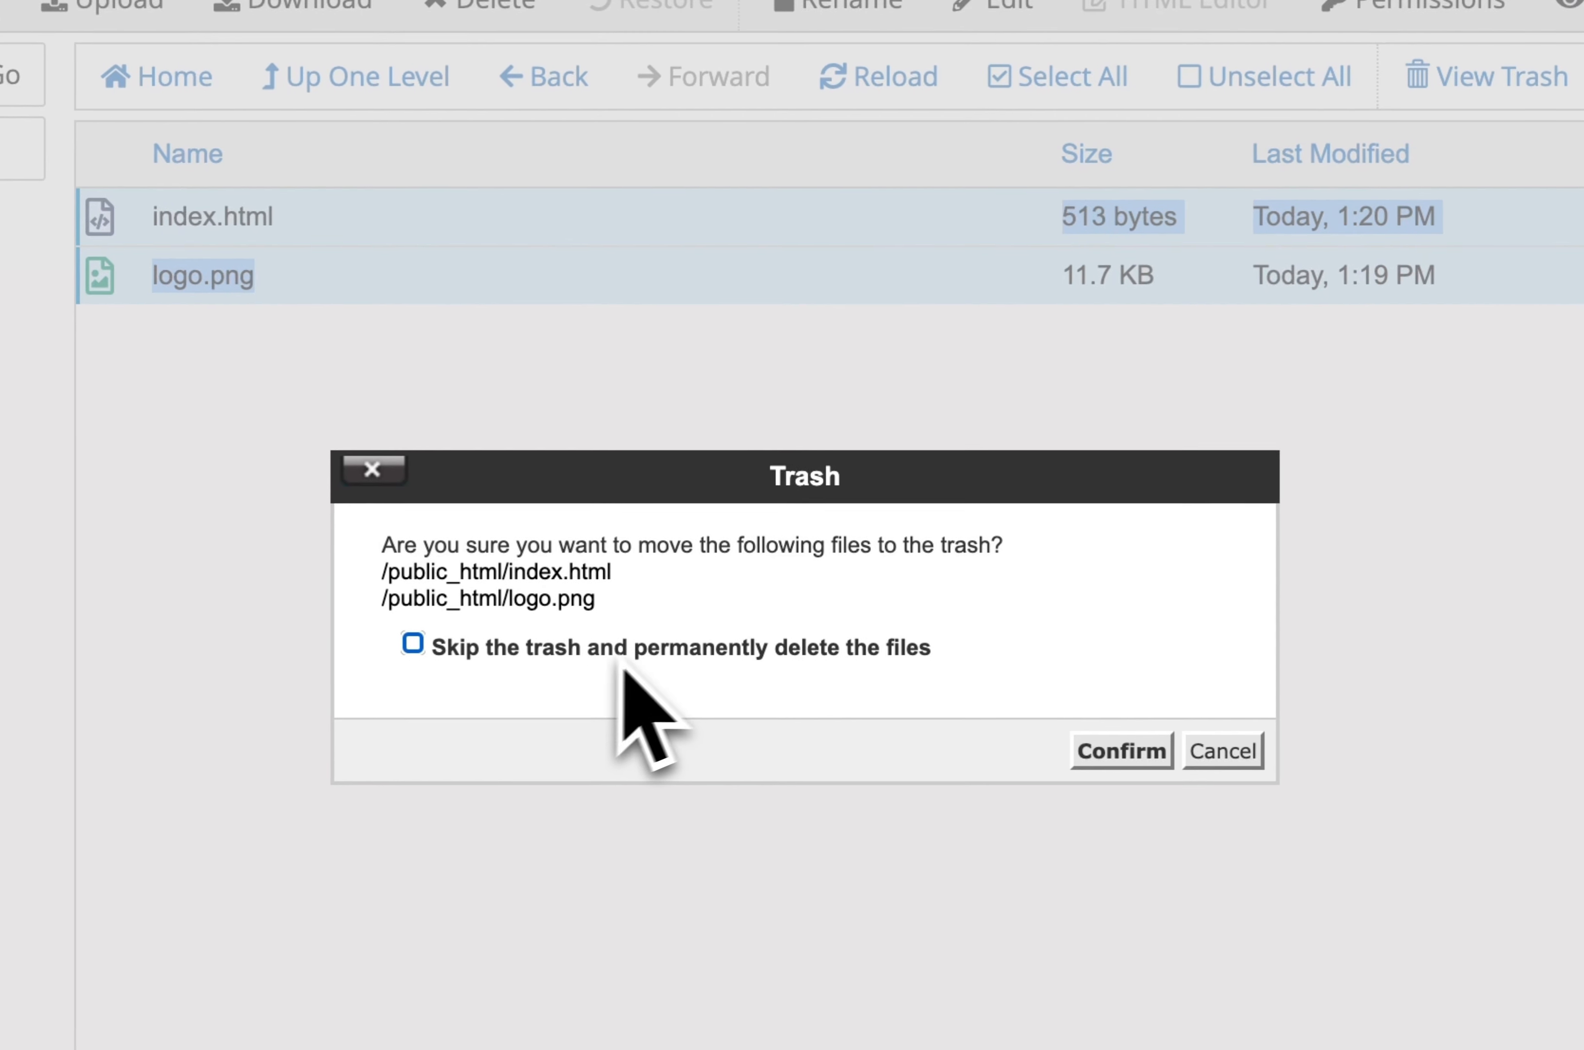
{"action": "left_click", "coordinate": [631, 656]}
{"action": "left_click", "coordinate": [1097, 750]}
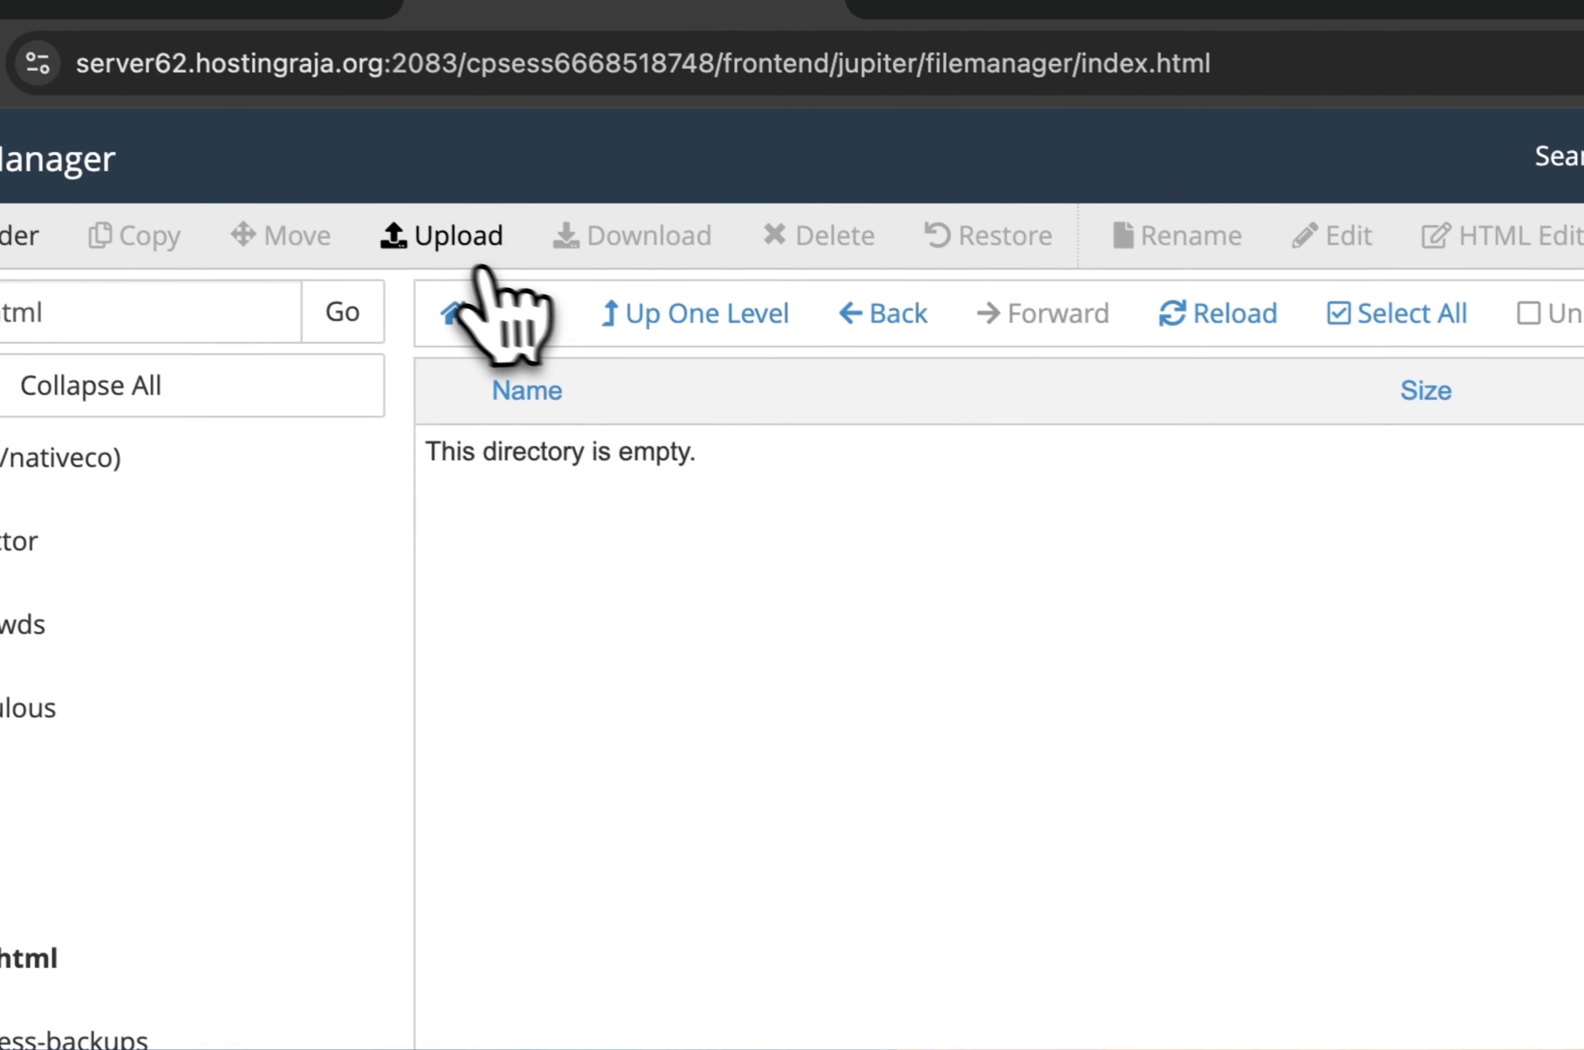
Upload gobiz-v9.0.1.zip from Downloads into public_html
{"action": "left_click", "coordinate": [113, 3]}
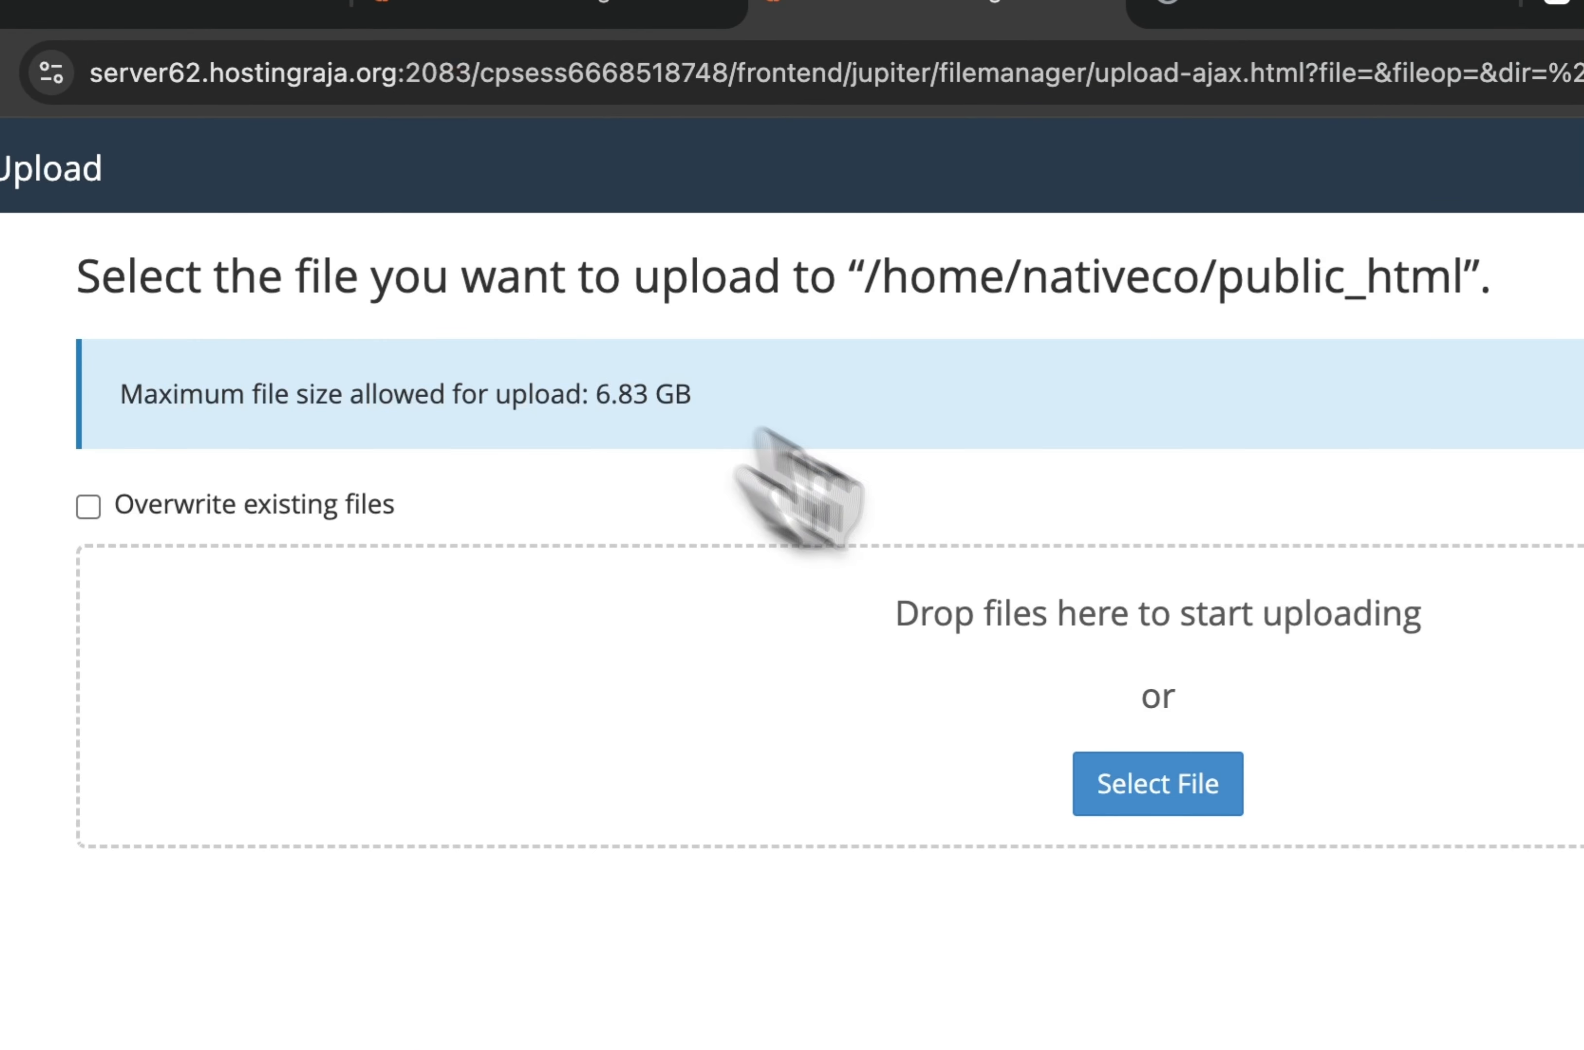
{"action": "left_click", "coordinate": [1106, 743]}
{"action": "left_click", "coordinate": [556, 313]}
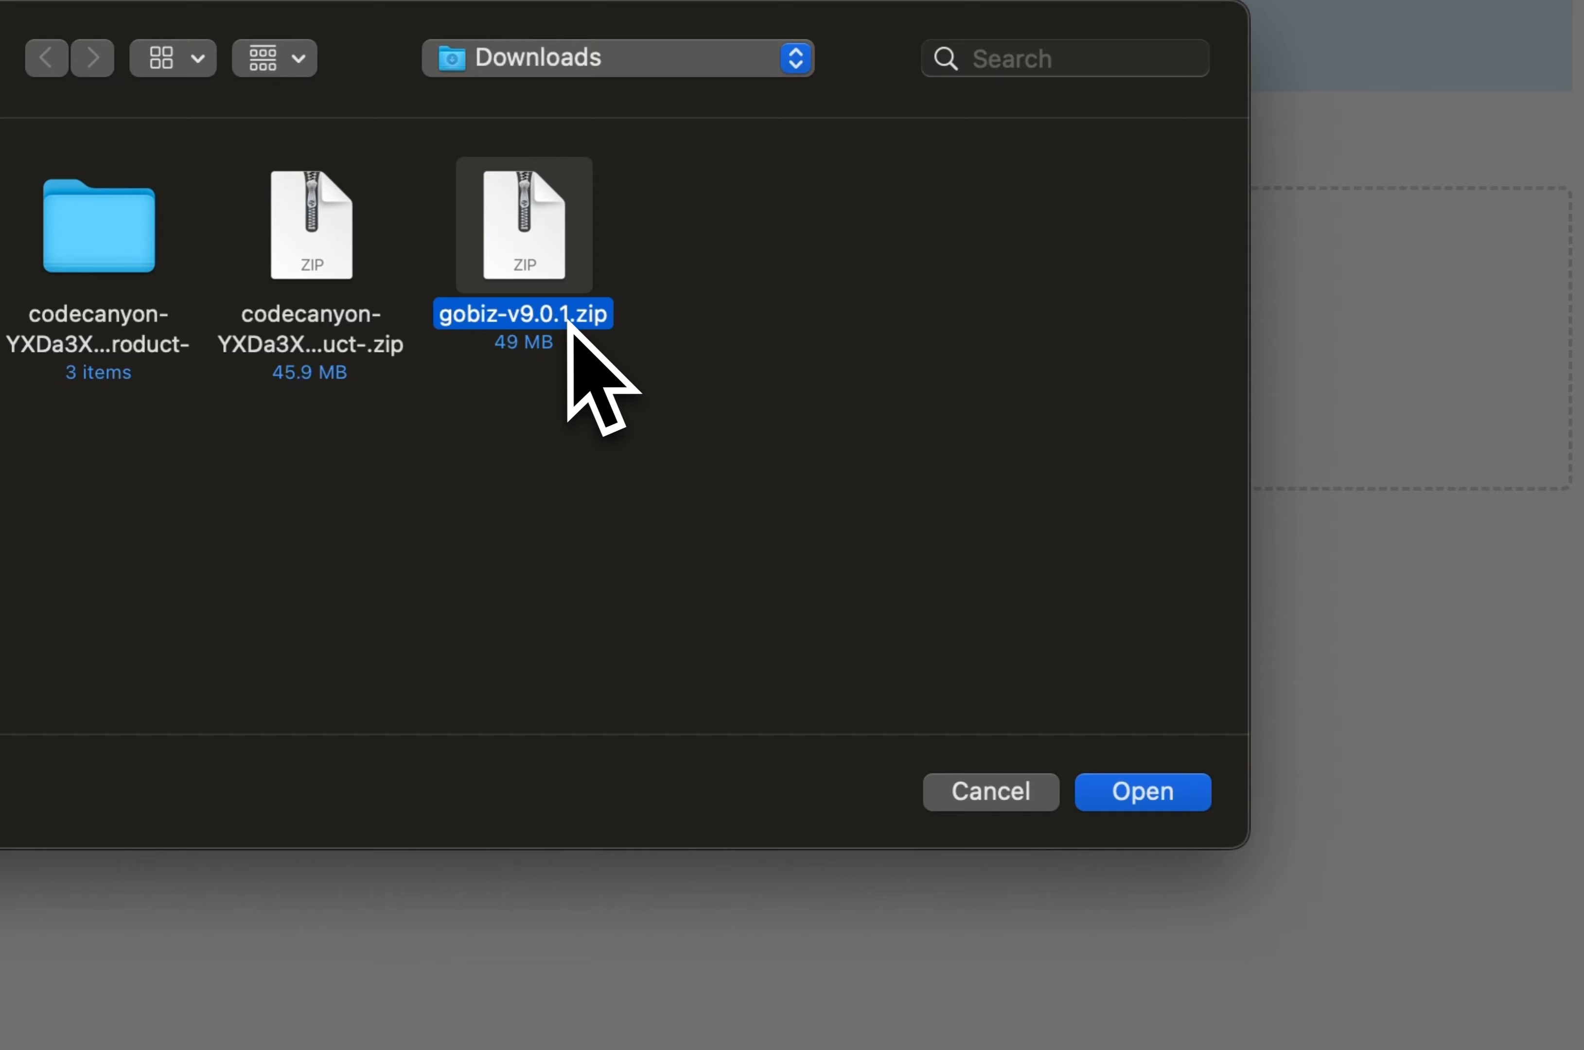
{"action": "left_click", "coordinate": [1131, 792]}
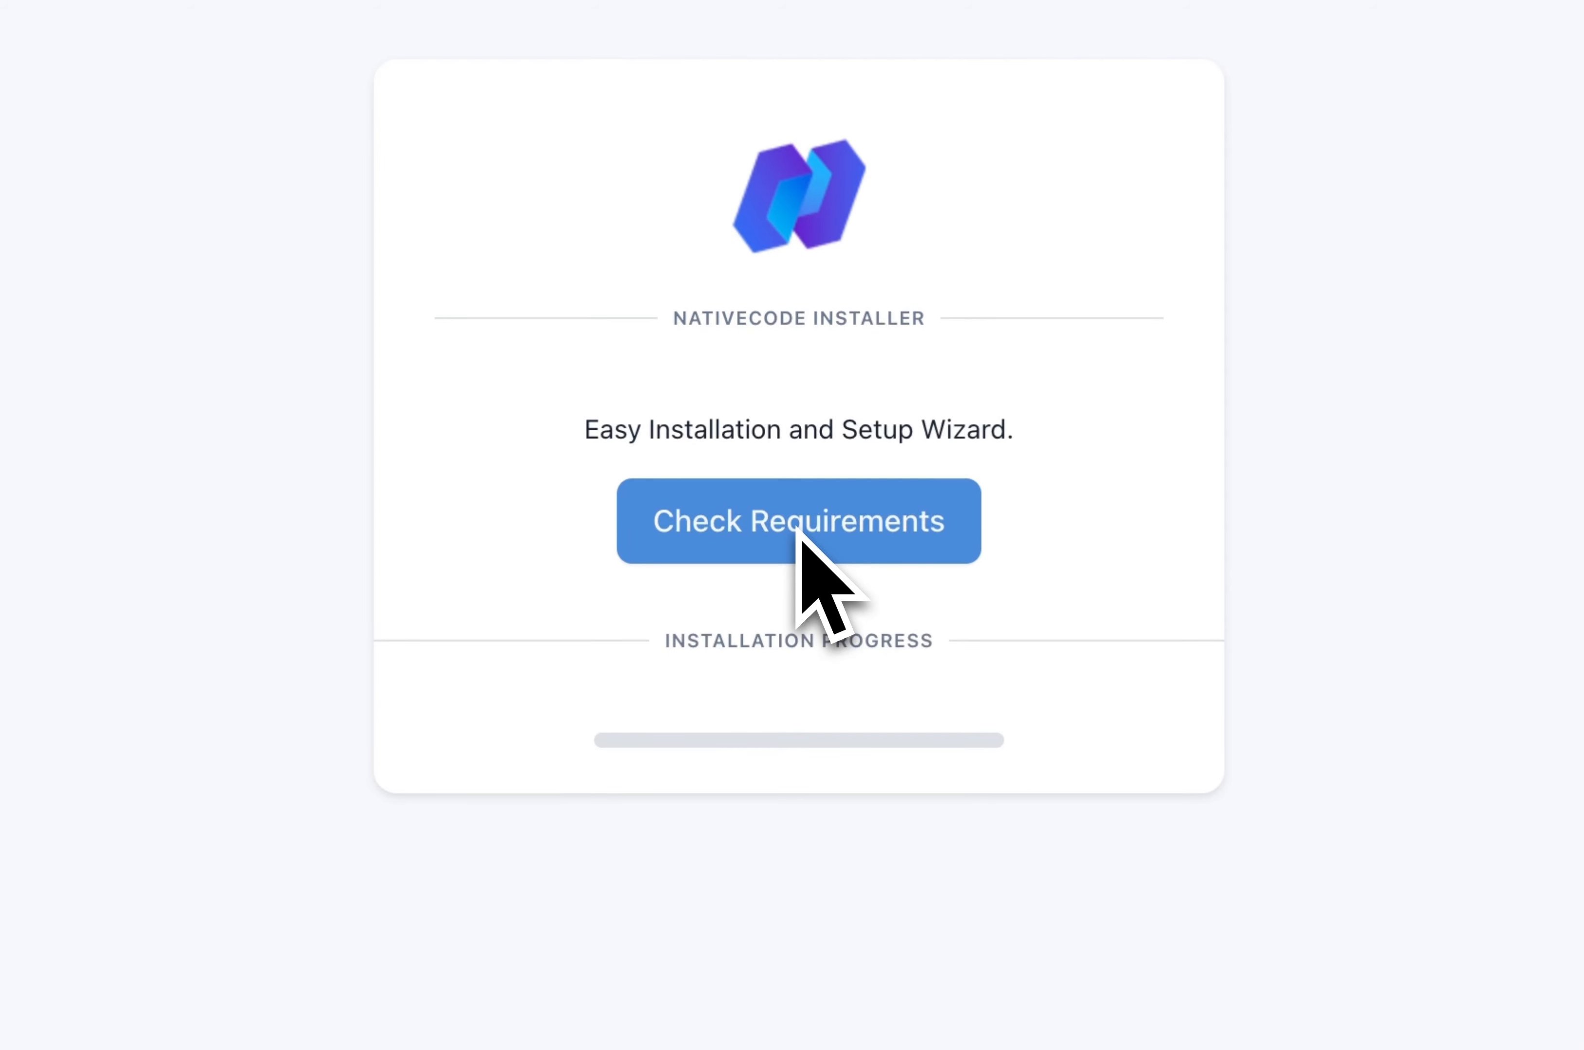
Run the server requirements and folder permissions checks, which flag five folders needing 775
{"action": "left_click", "coordinate": [796, 530]}
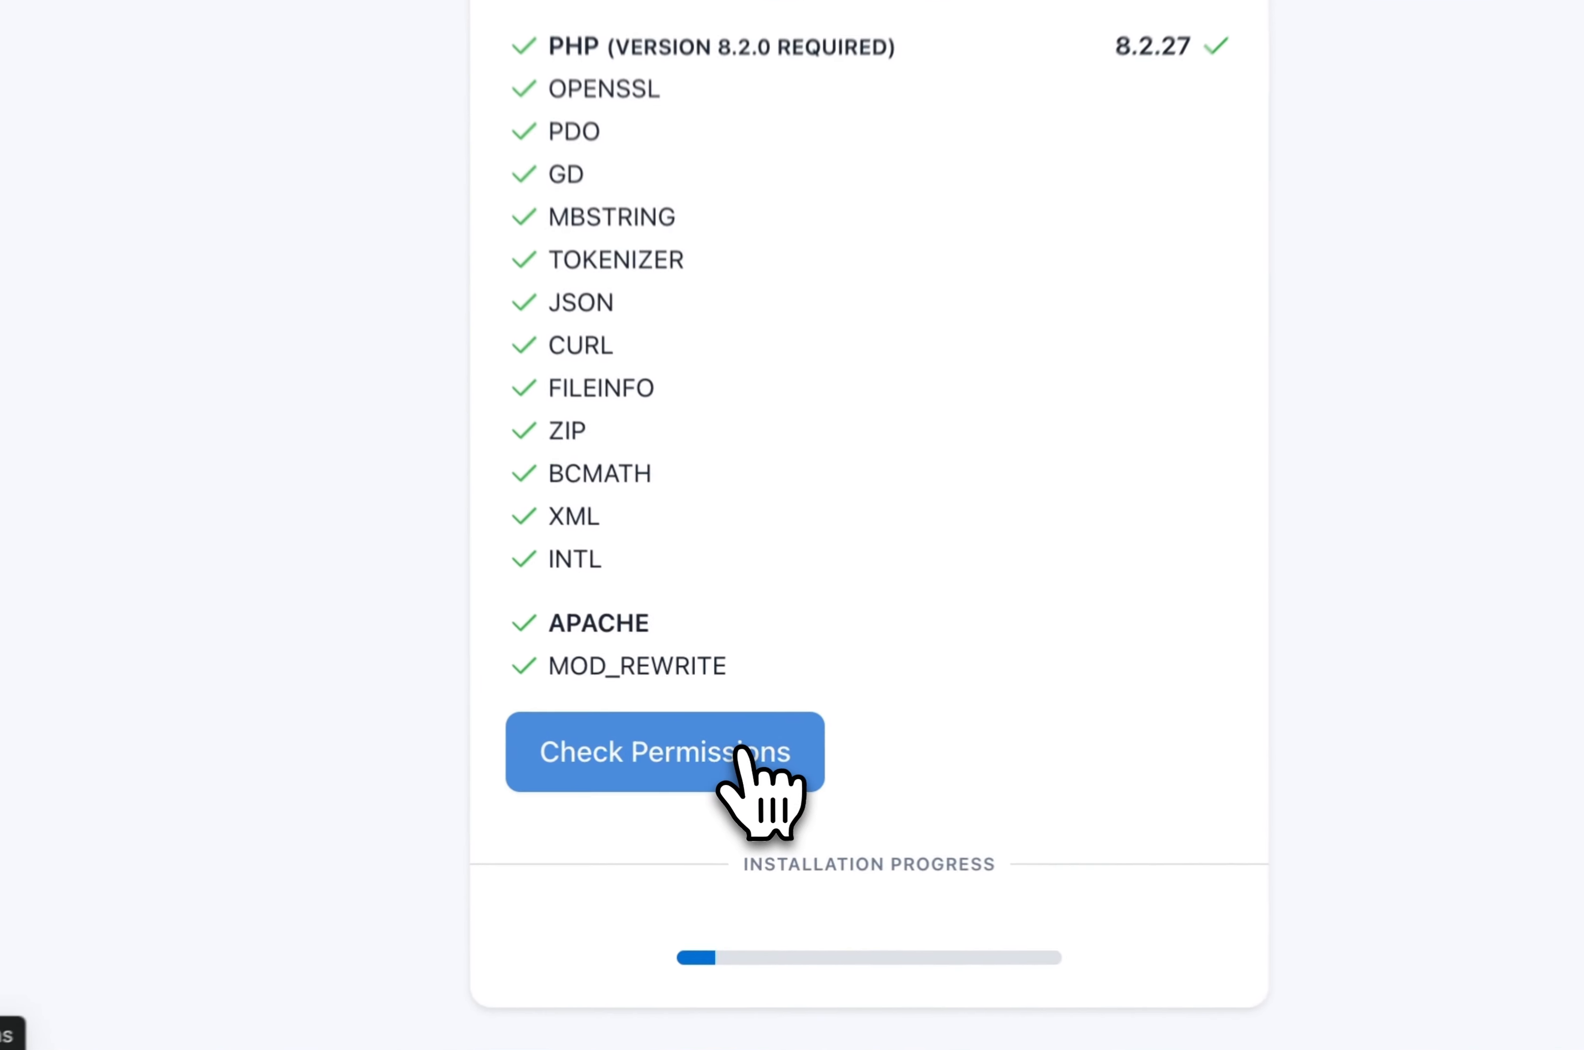
{"action": "left_click", "coordinate": [733, 783]}
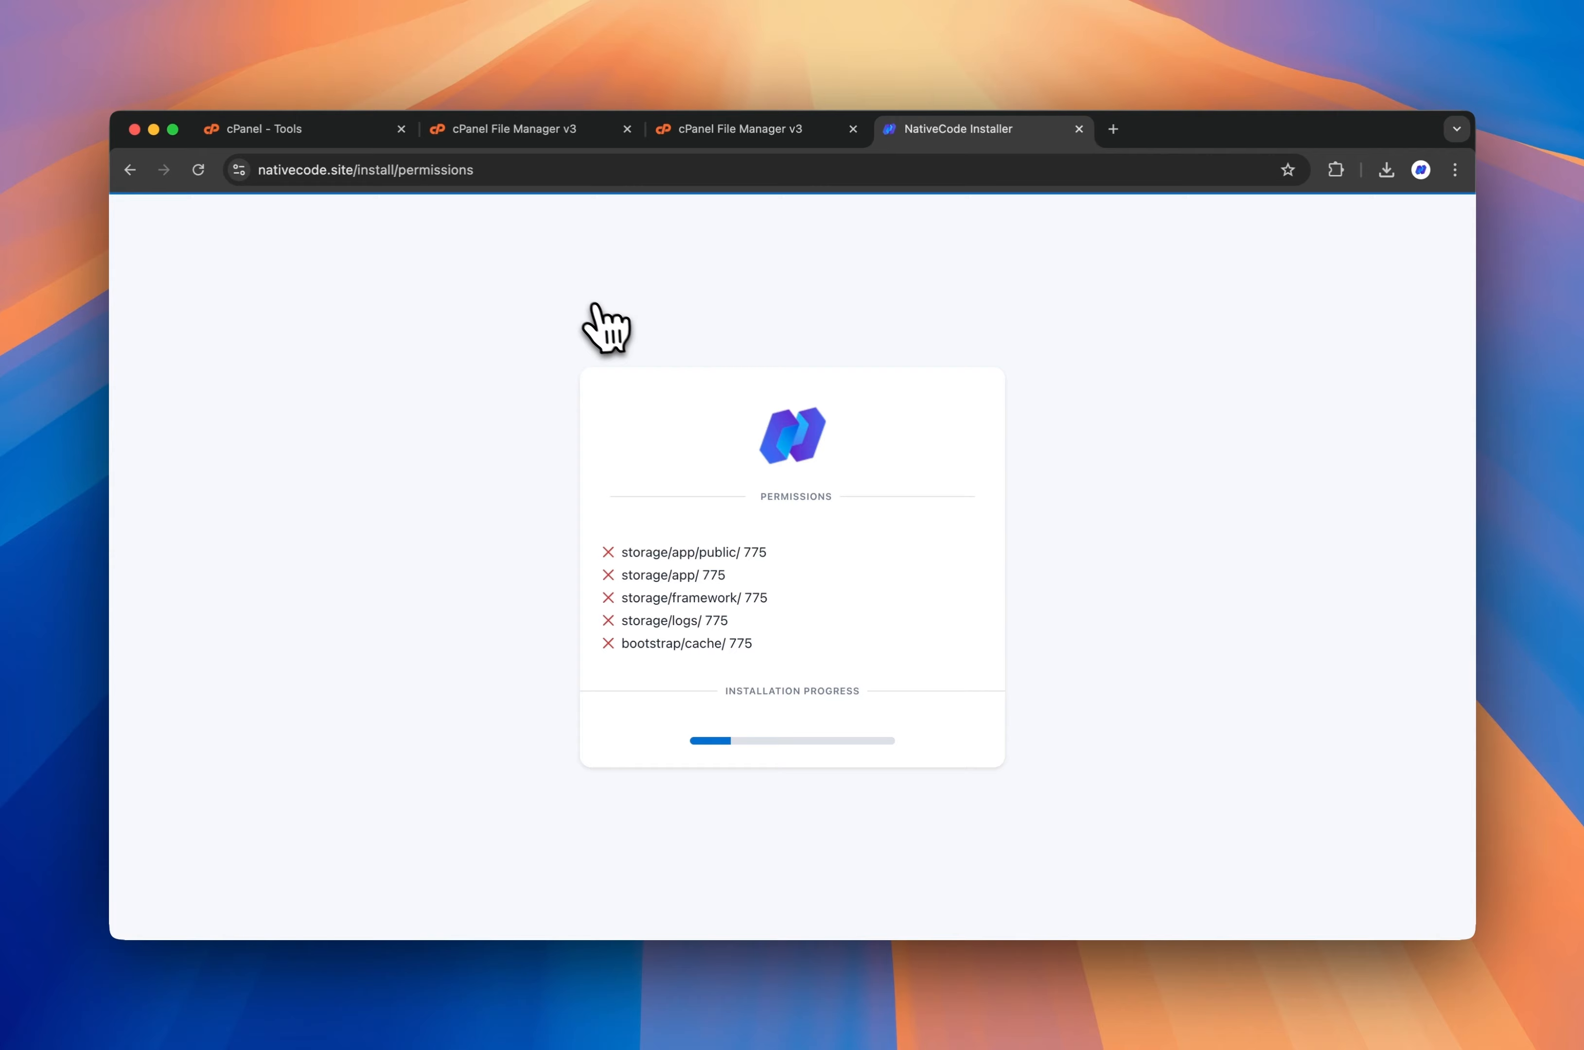
{"action": "left_click", "coordinate": [519, 134]}
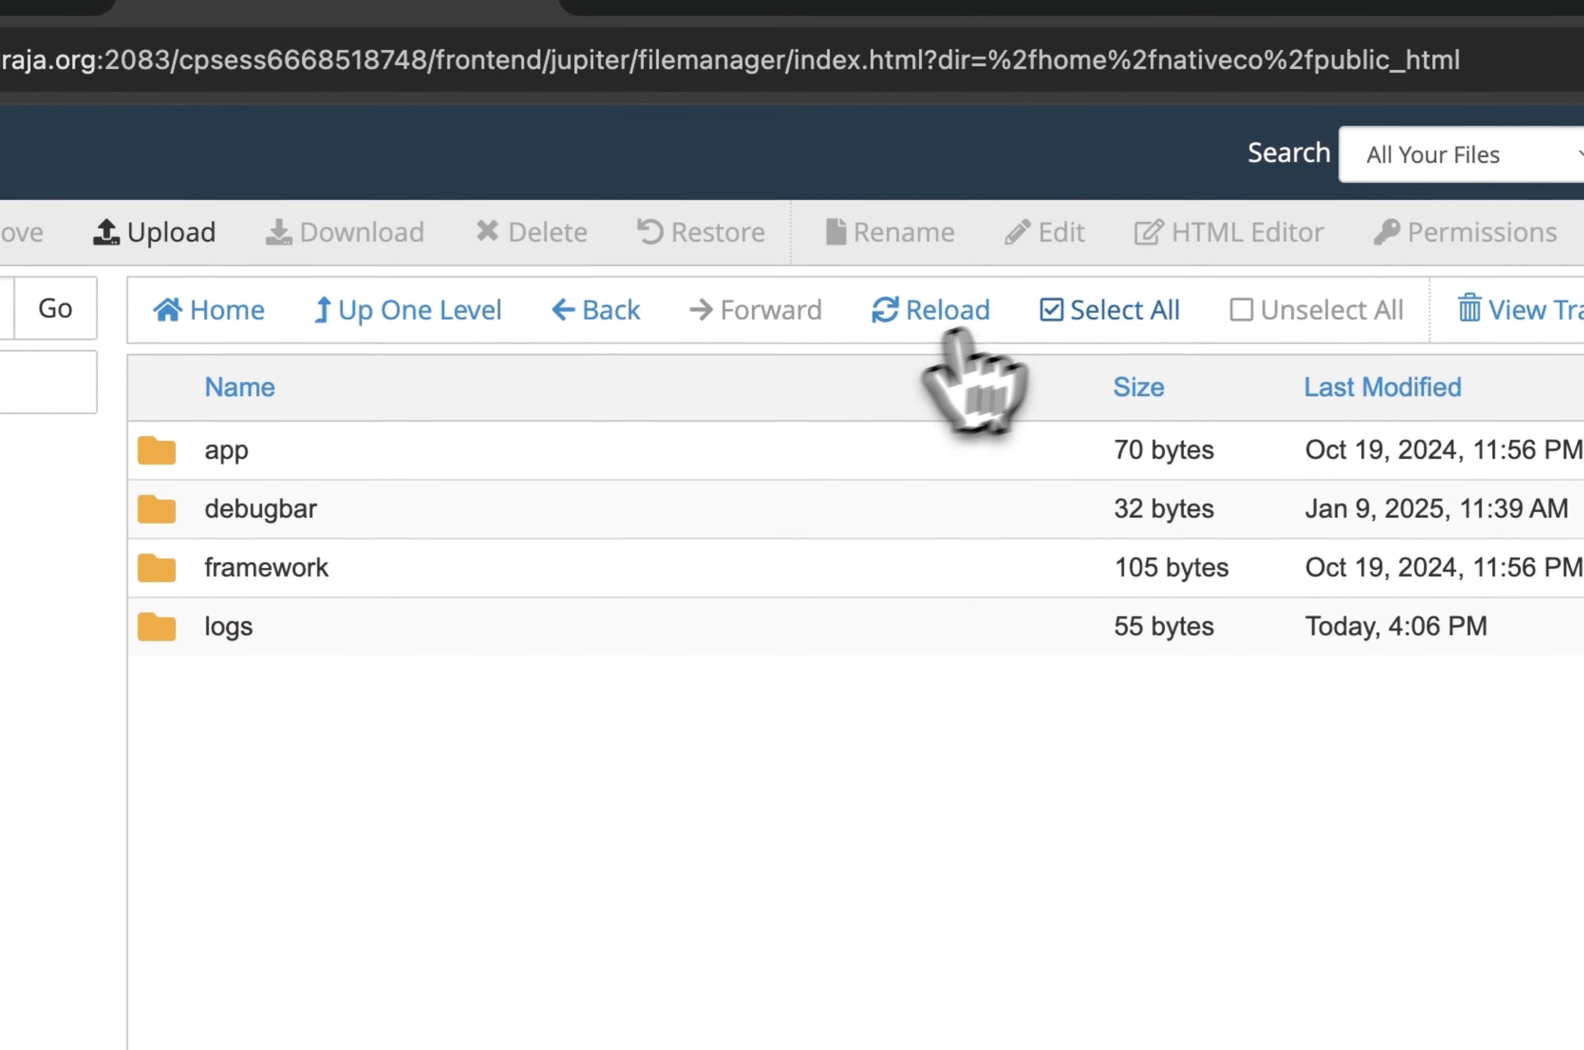
Give the four storage folders (app, debugbar, framework, logs) 775 permissions with group write
{"action": "left_click", "coordinate": [1105, 291]}
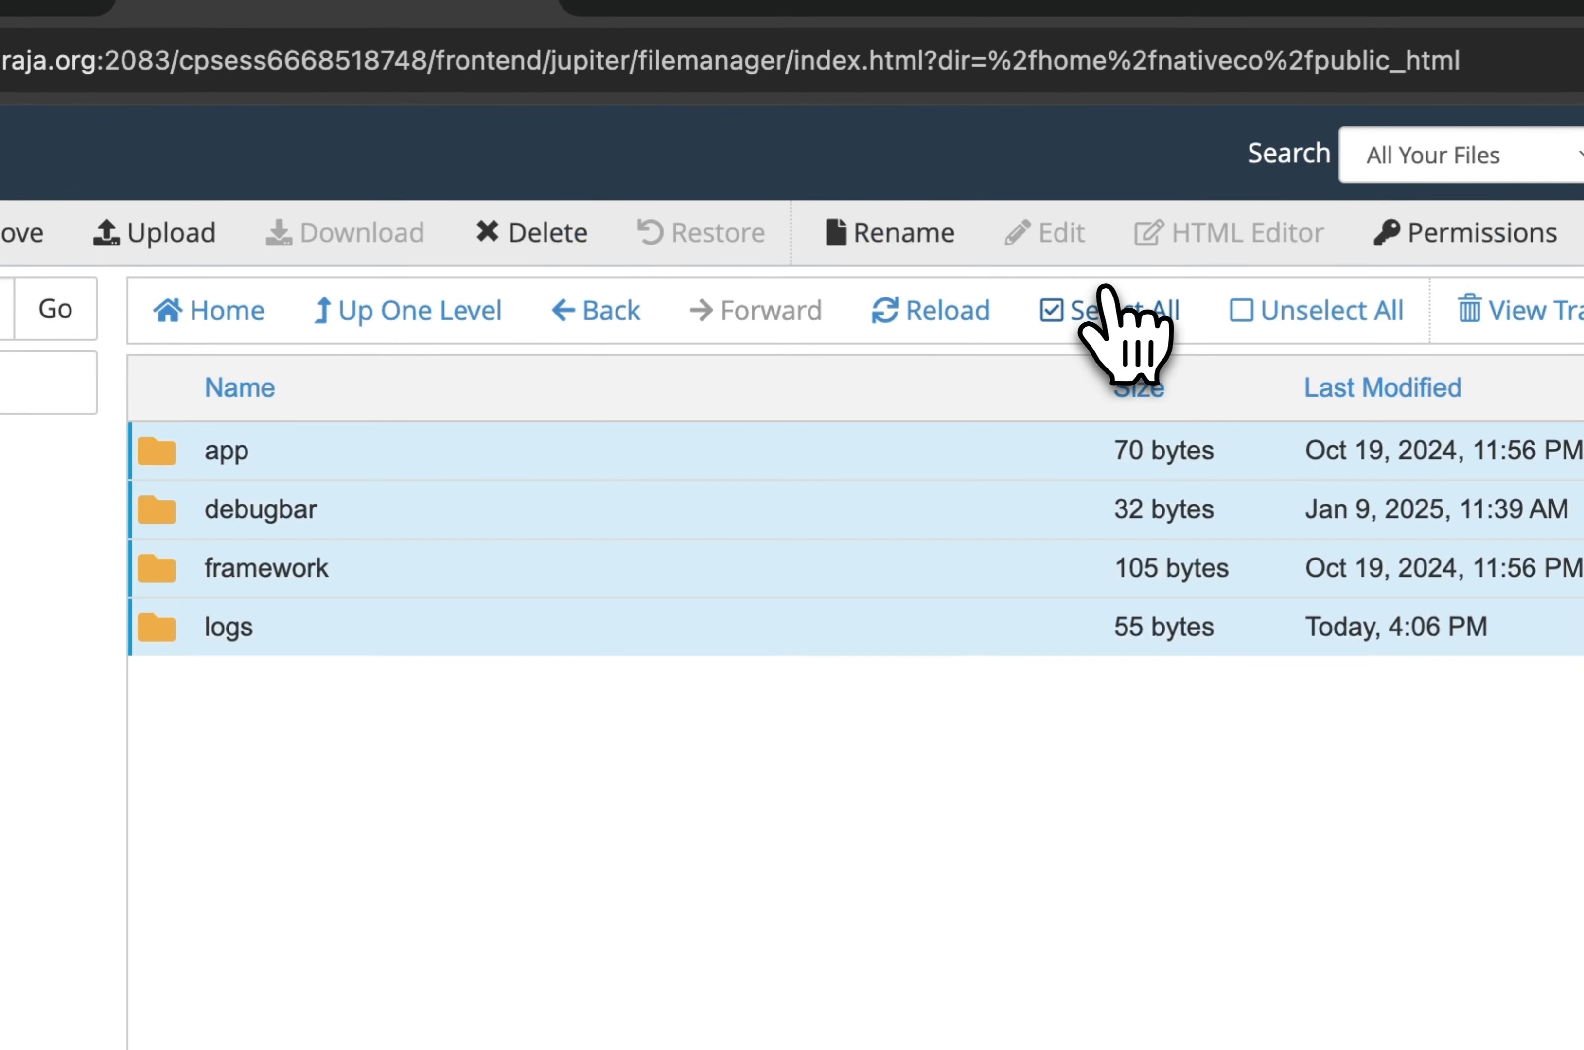
{"action": "right_click", "coordinate": [866, 538]}
{"action": "left_click", "coordinate": [989, 731]}
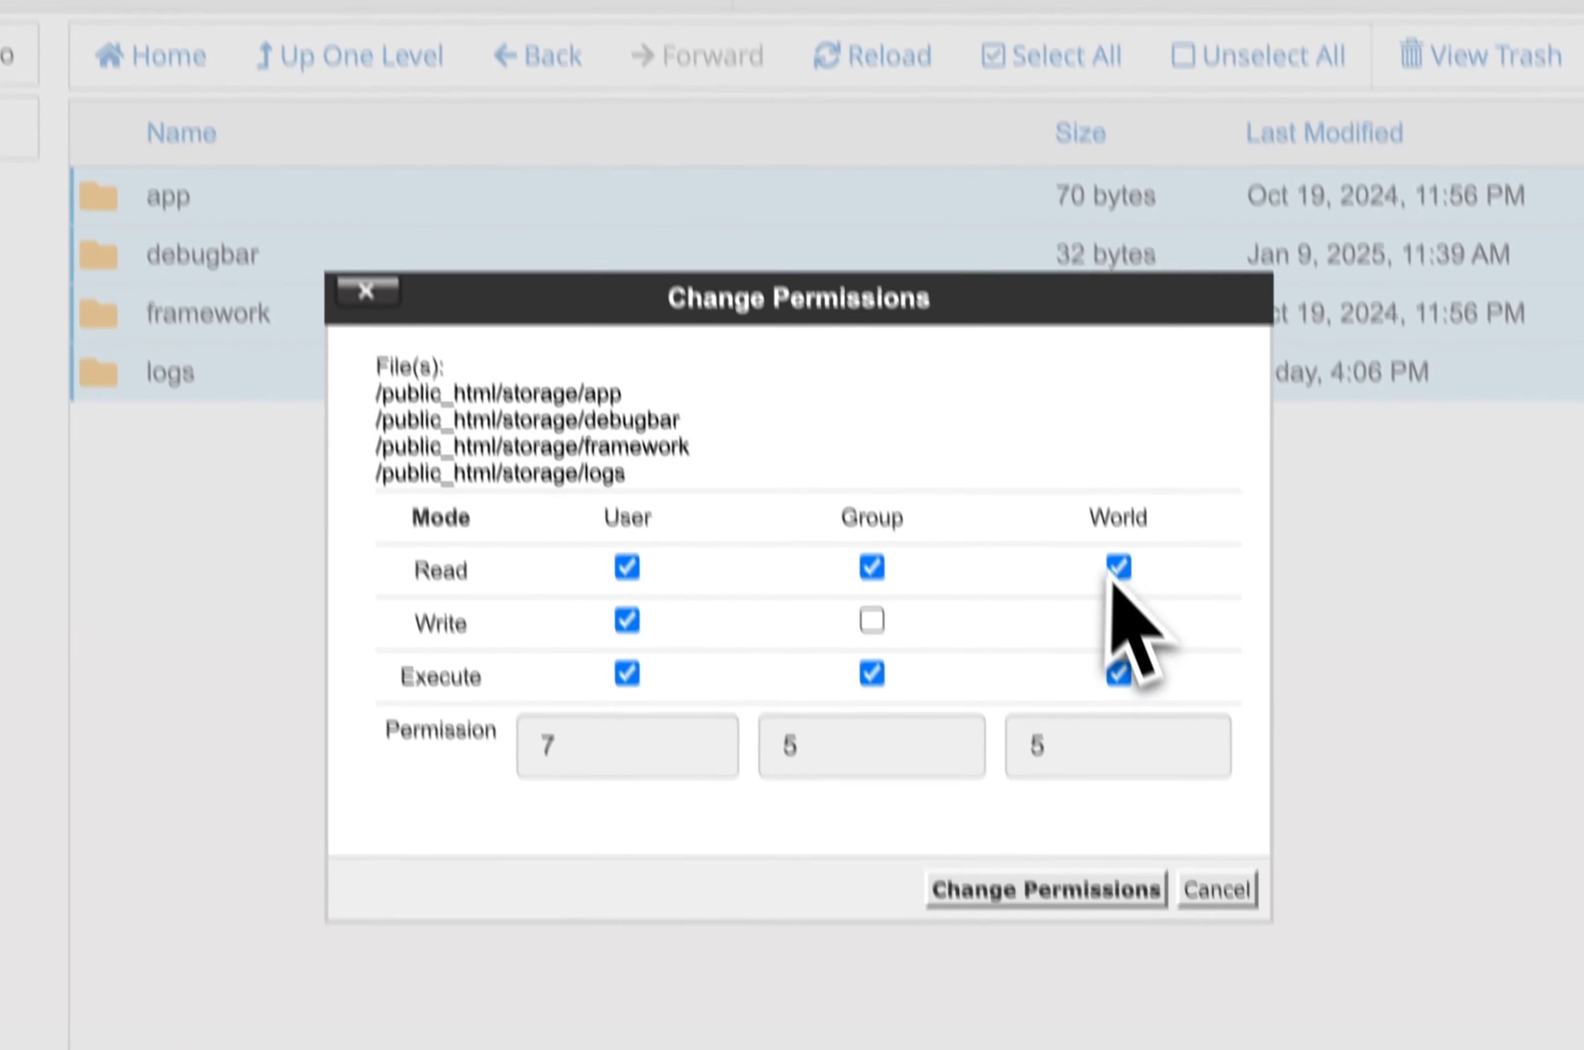
{"action": "left_click", "coordinate": [928, 875]}
{"action": "left_click", "coordinate": [958, 809]}
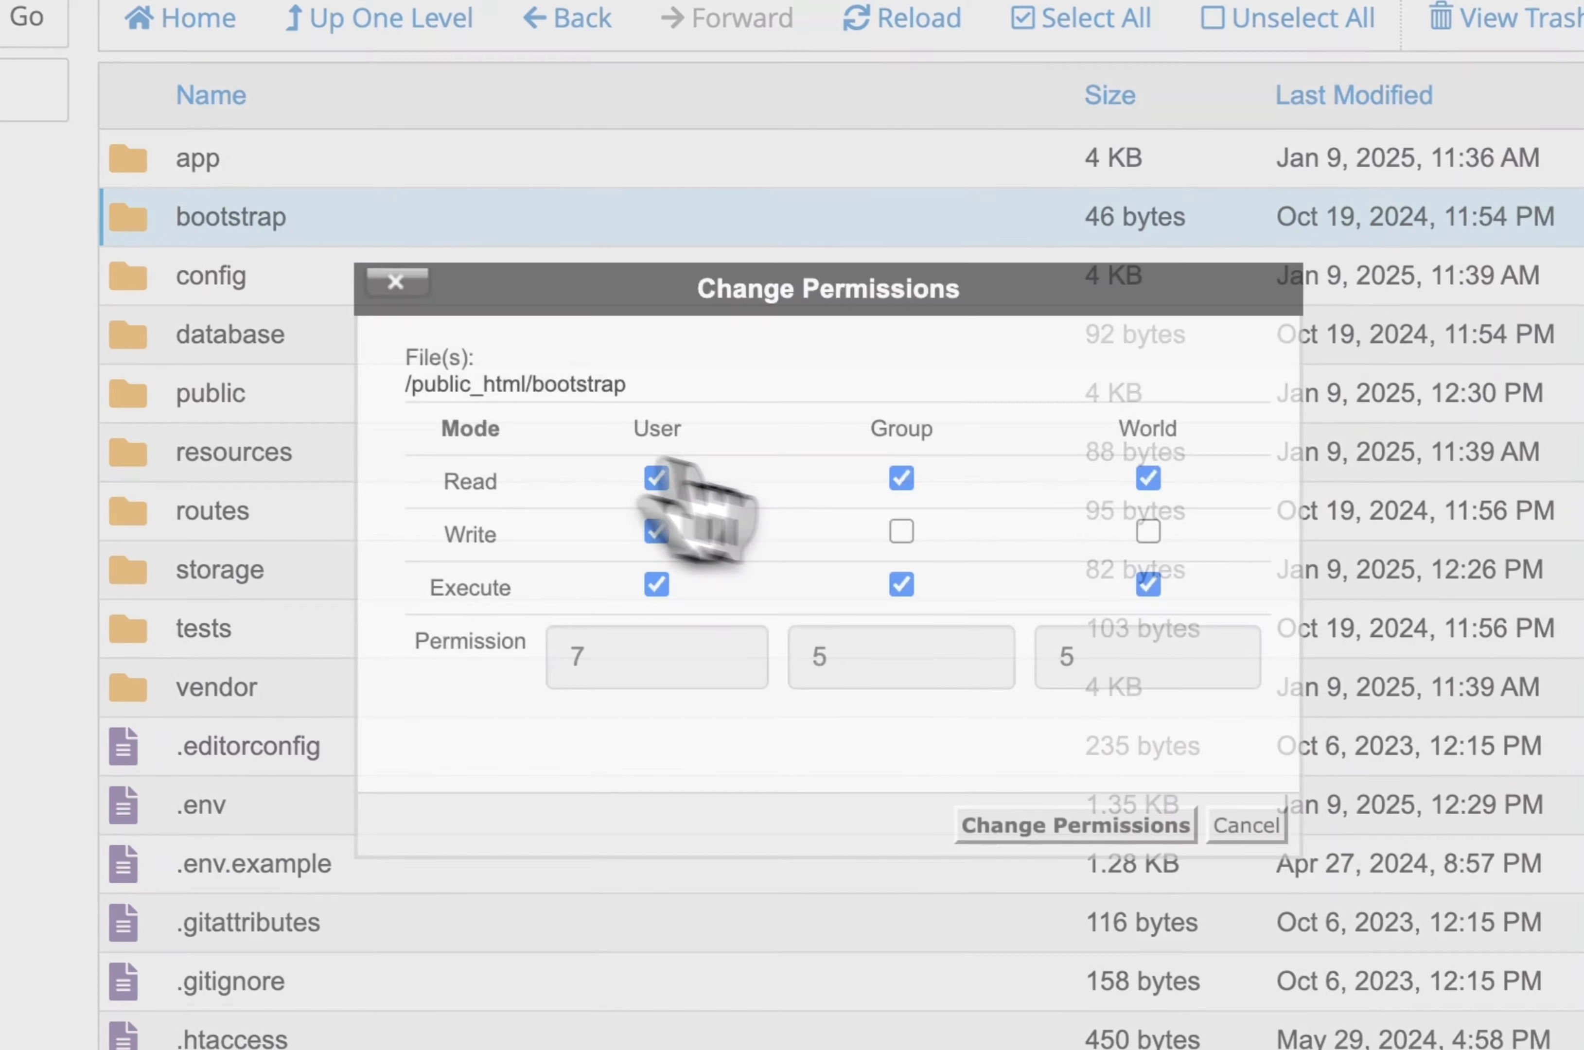
Set bootstrap and its cache folder to 775 as well
{"action": "left_click", "coordinate": [893, 527]}
{"action": "left_click", "coordinate": [1016, 808]}
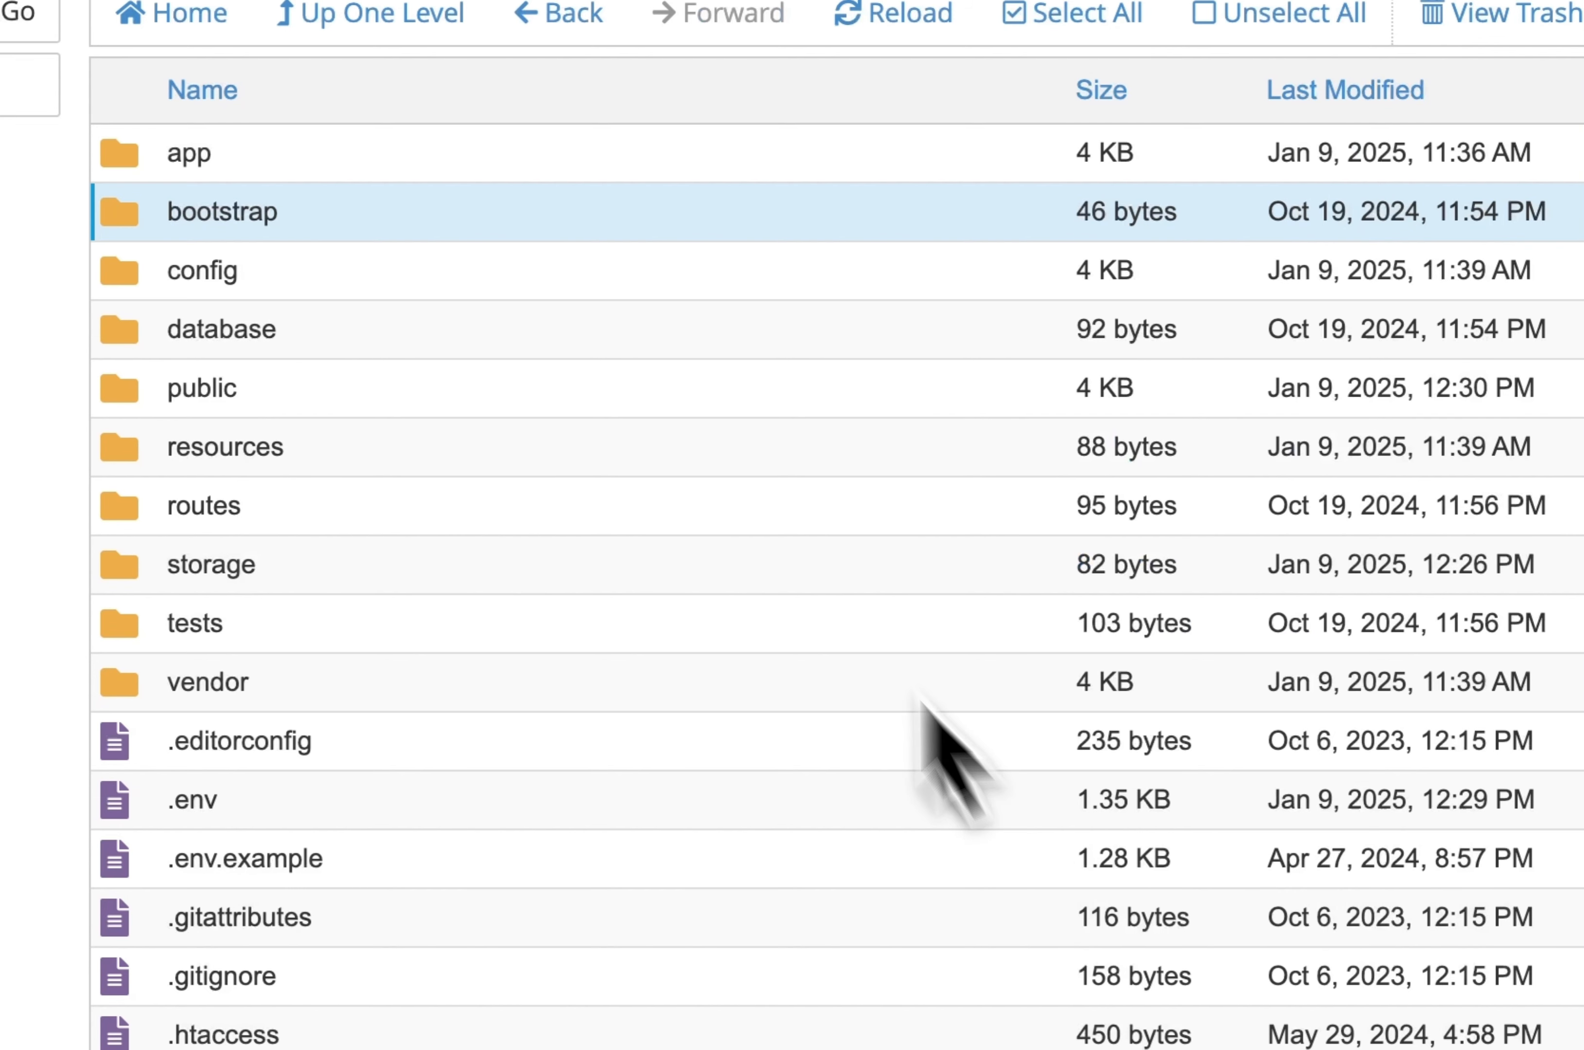
{"action": "double_click", "coordinate": [546, 213]}
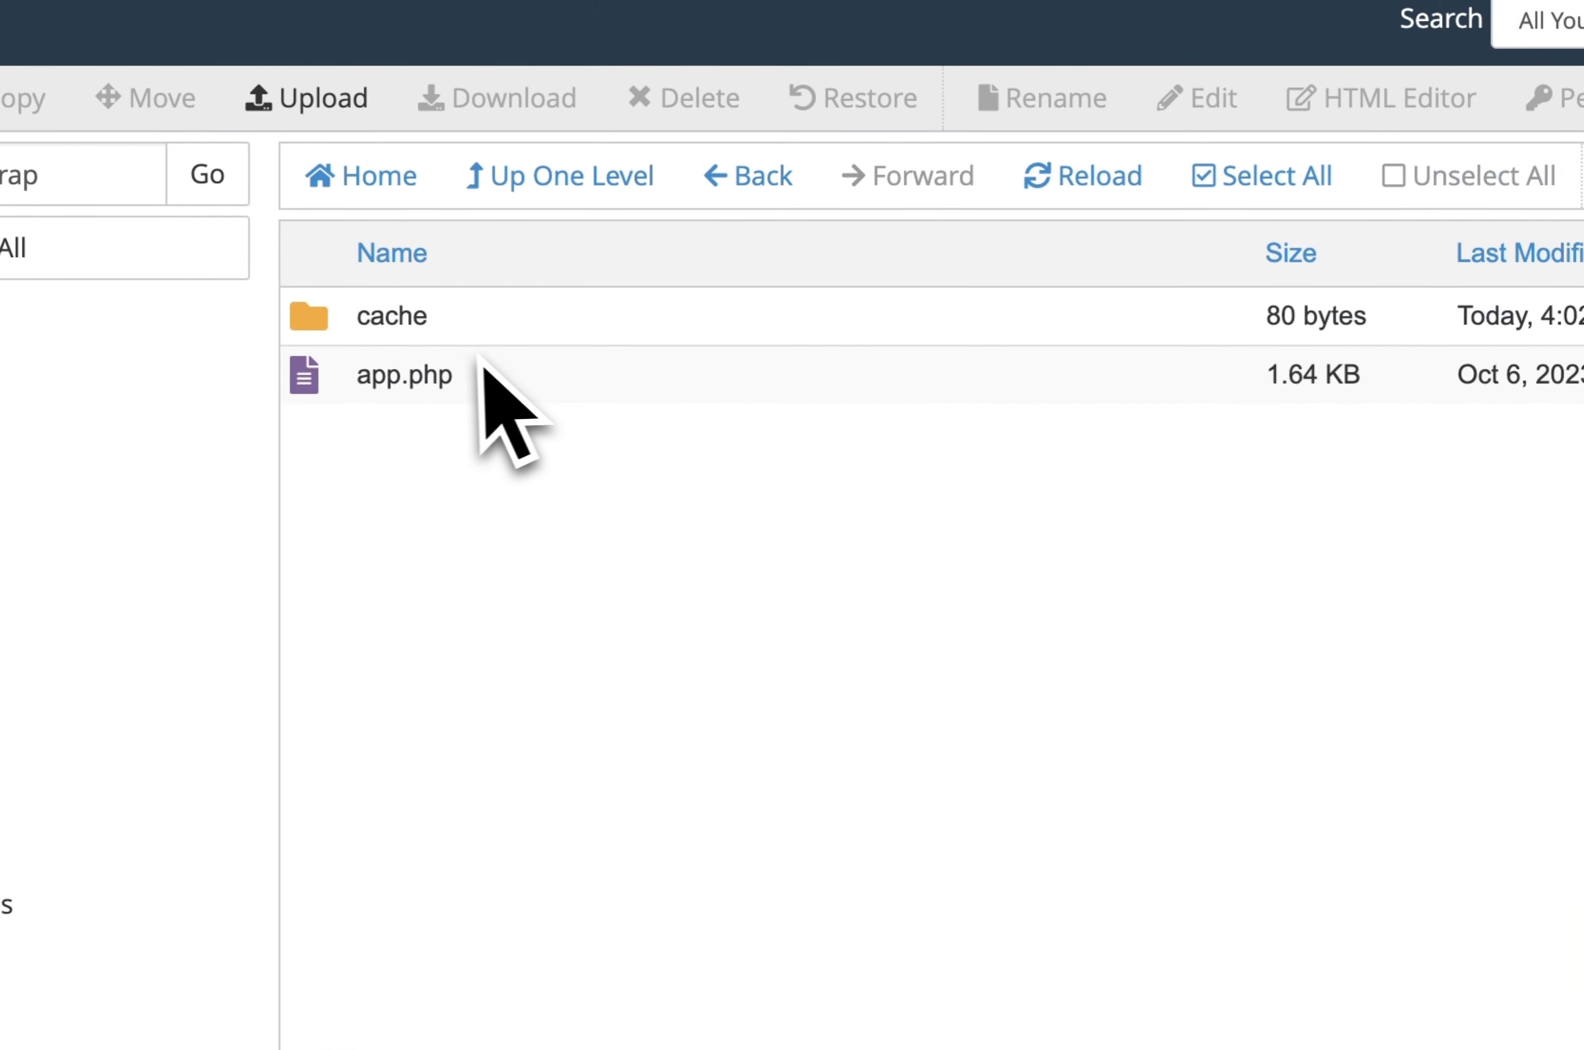
{"action": "right_click", "coordinate": [563, 330]}
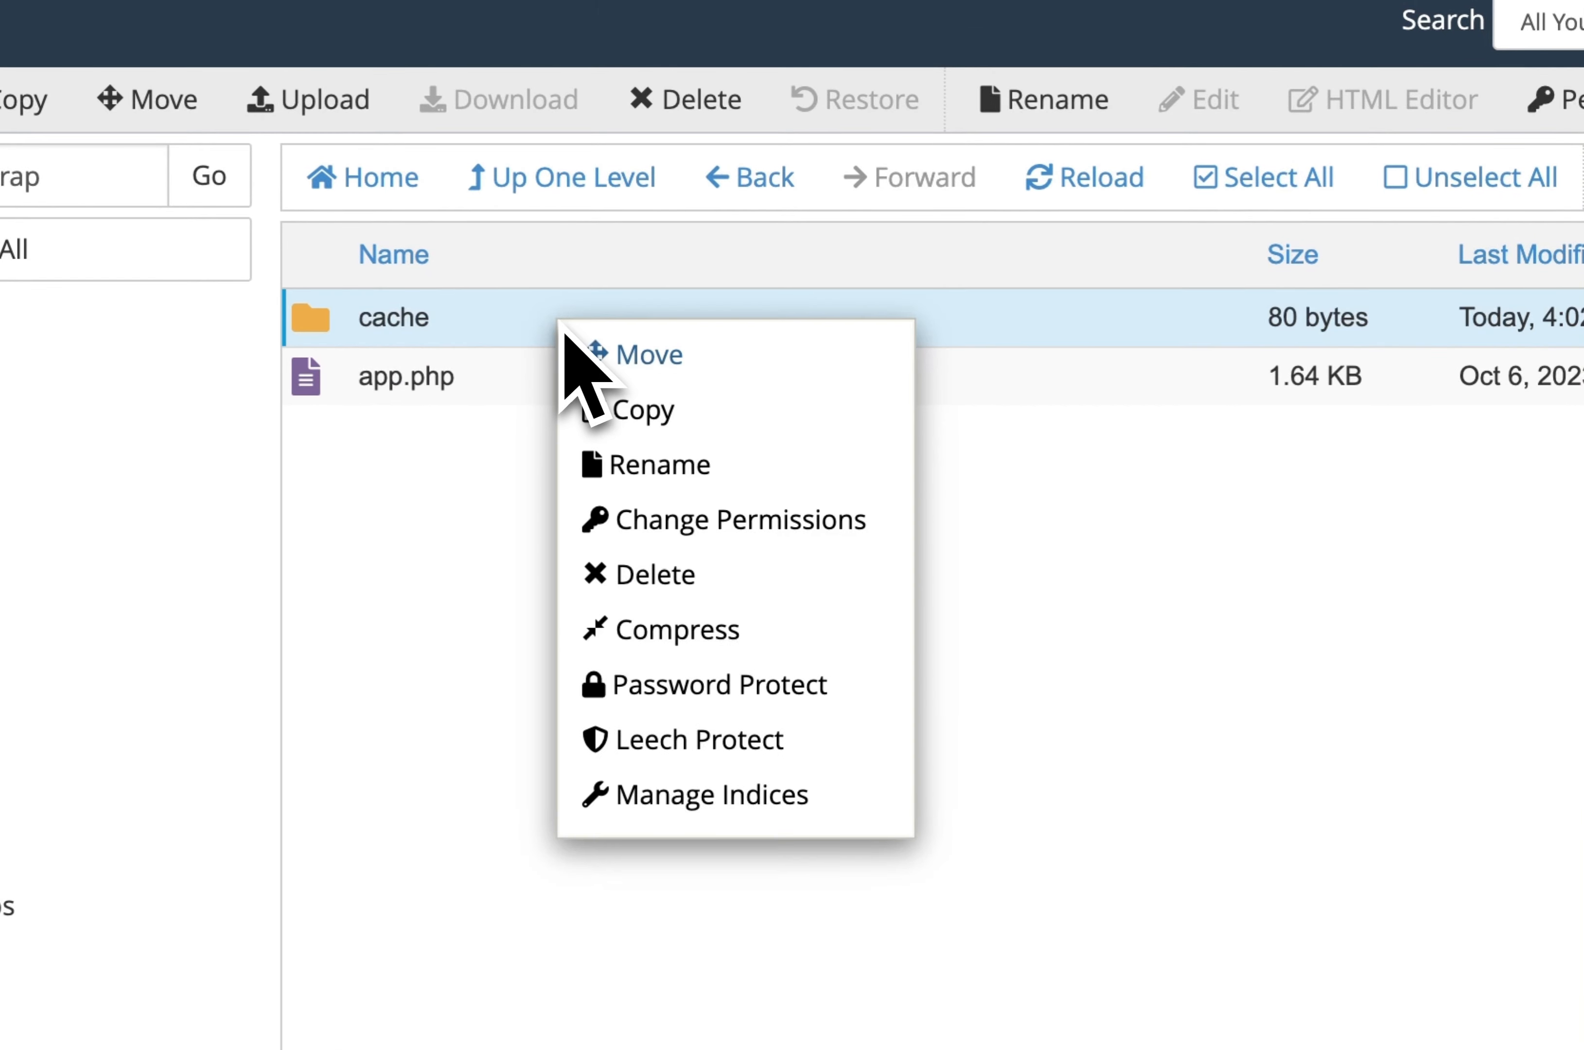
{"action": "left_click", "coordinate": [813, 545]}
{"action": "left_click", "coordinate": [1255, 980]}
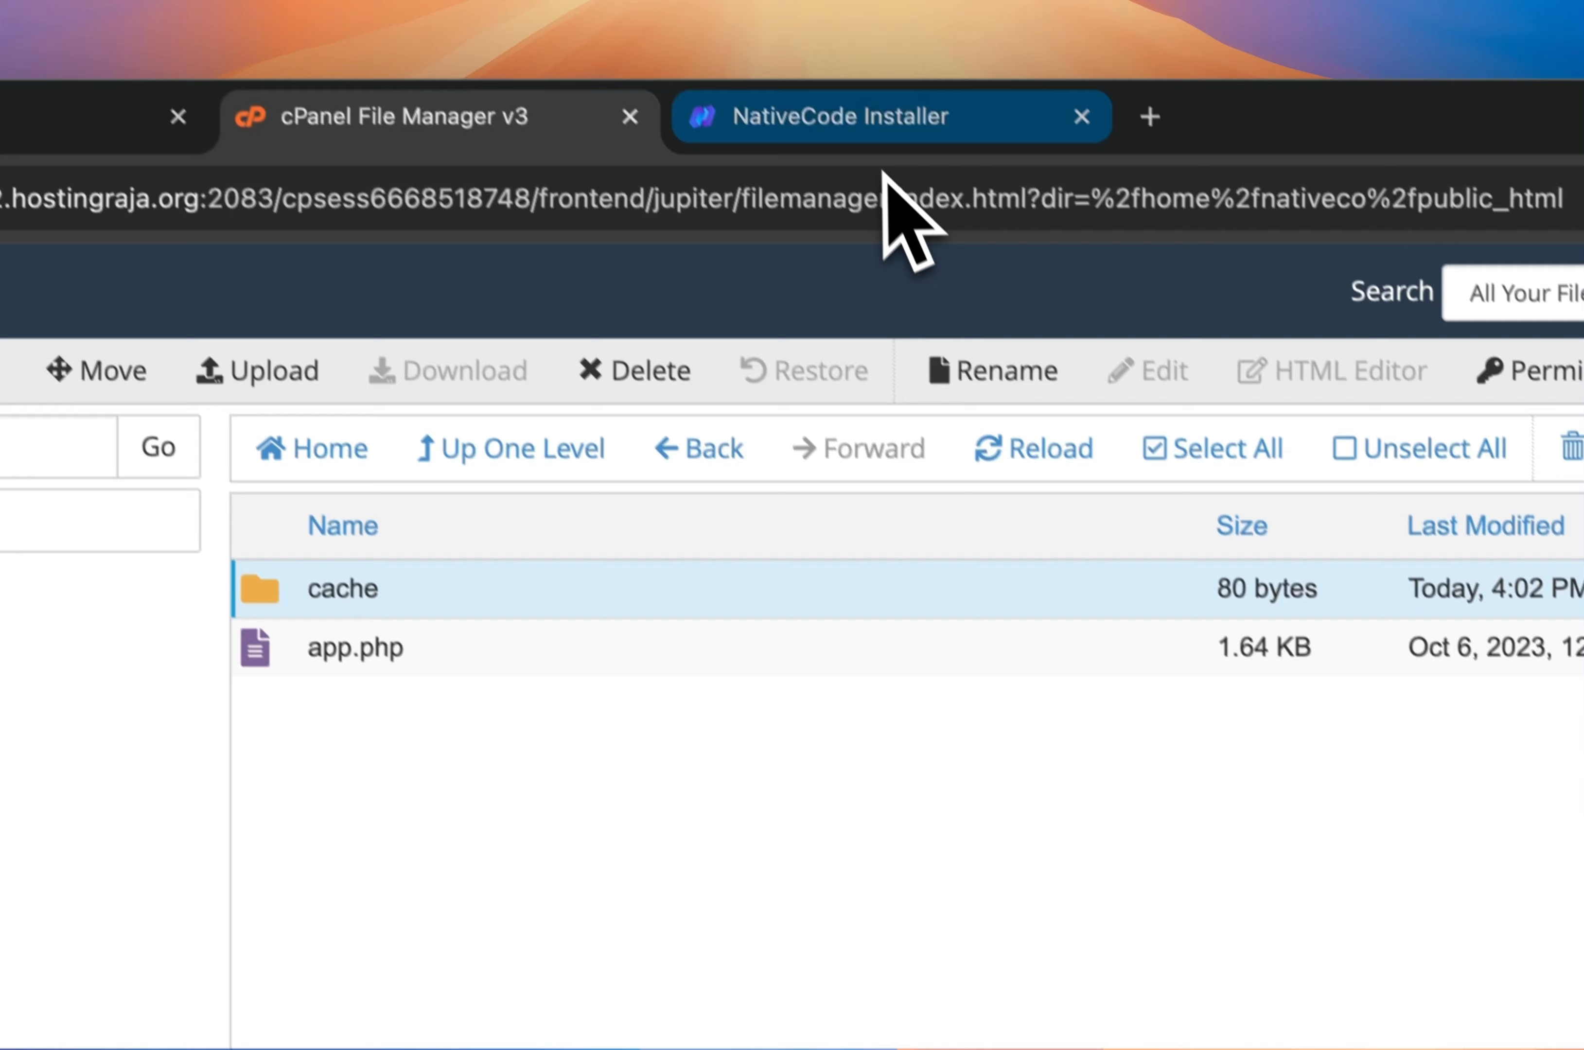
{"action": "left_click", "coordinate": [883, 129]}
Recheck permissions so every folder passes, then paste the purchase code into the environment form
{"action": "left_click", "coordinate": [192, 230]}
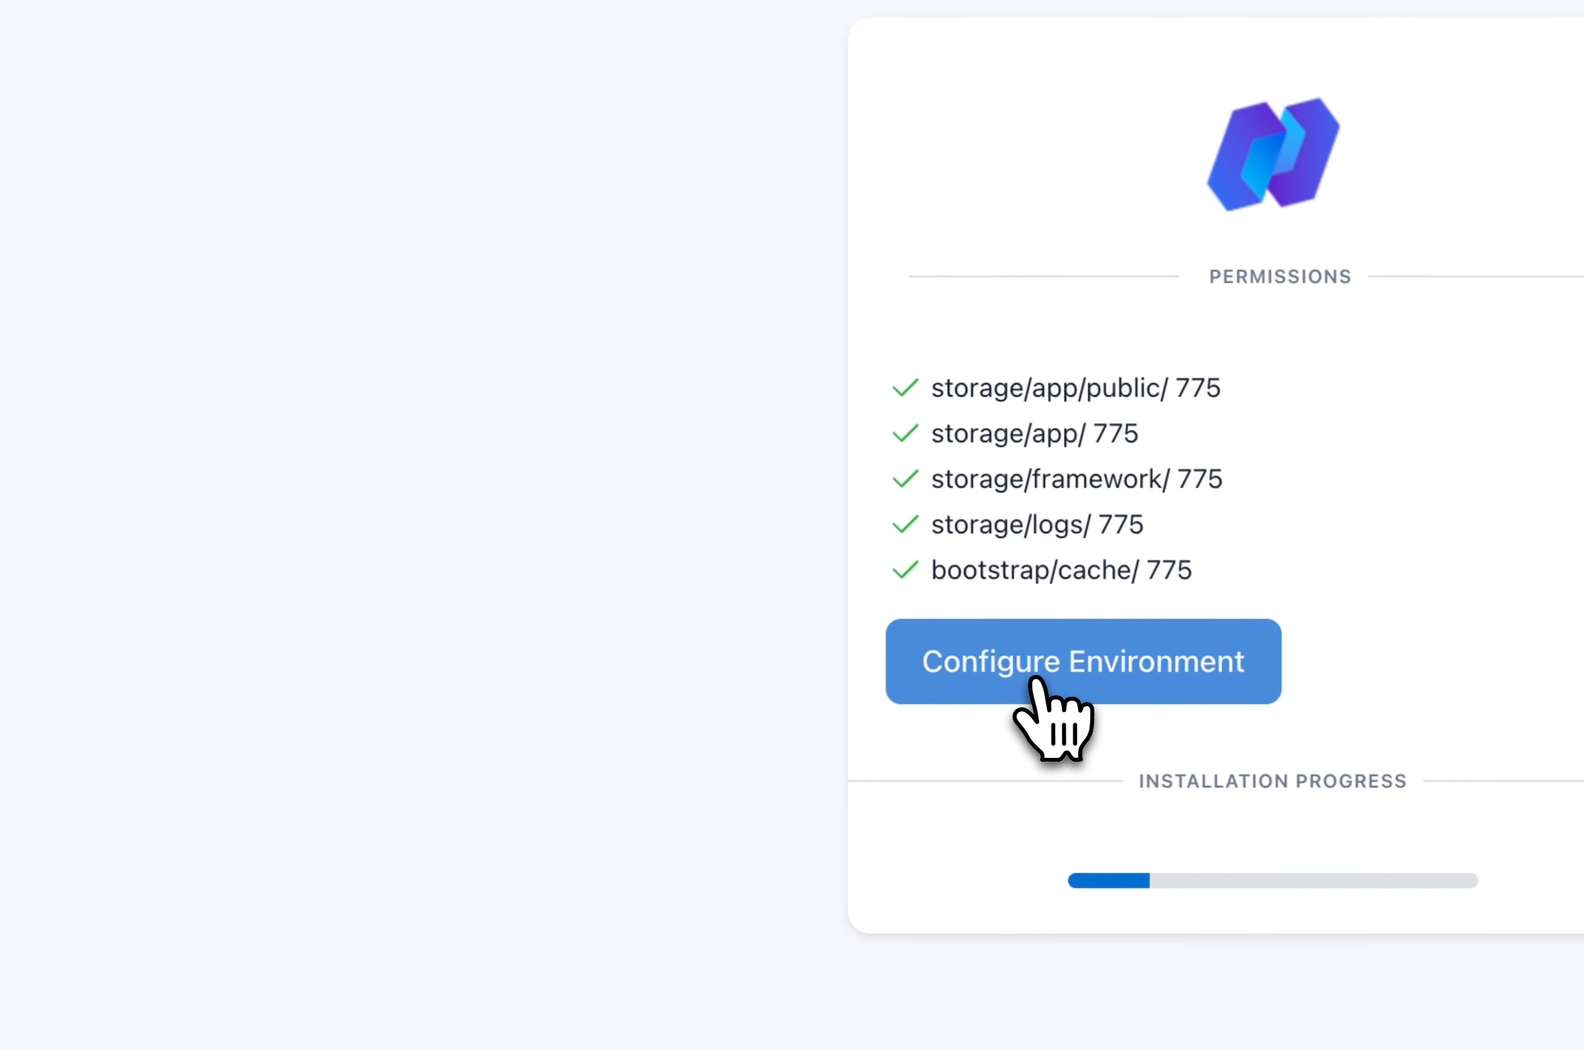
{"action": "left_click", "coordinate": [1034, 681]}
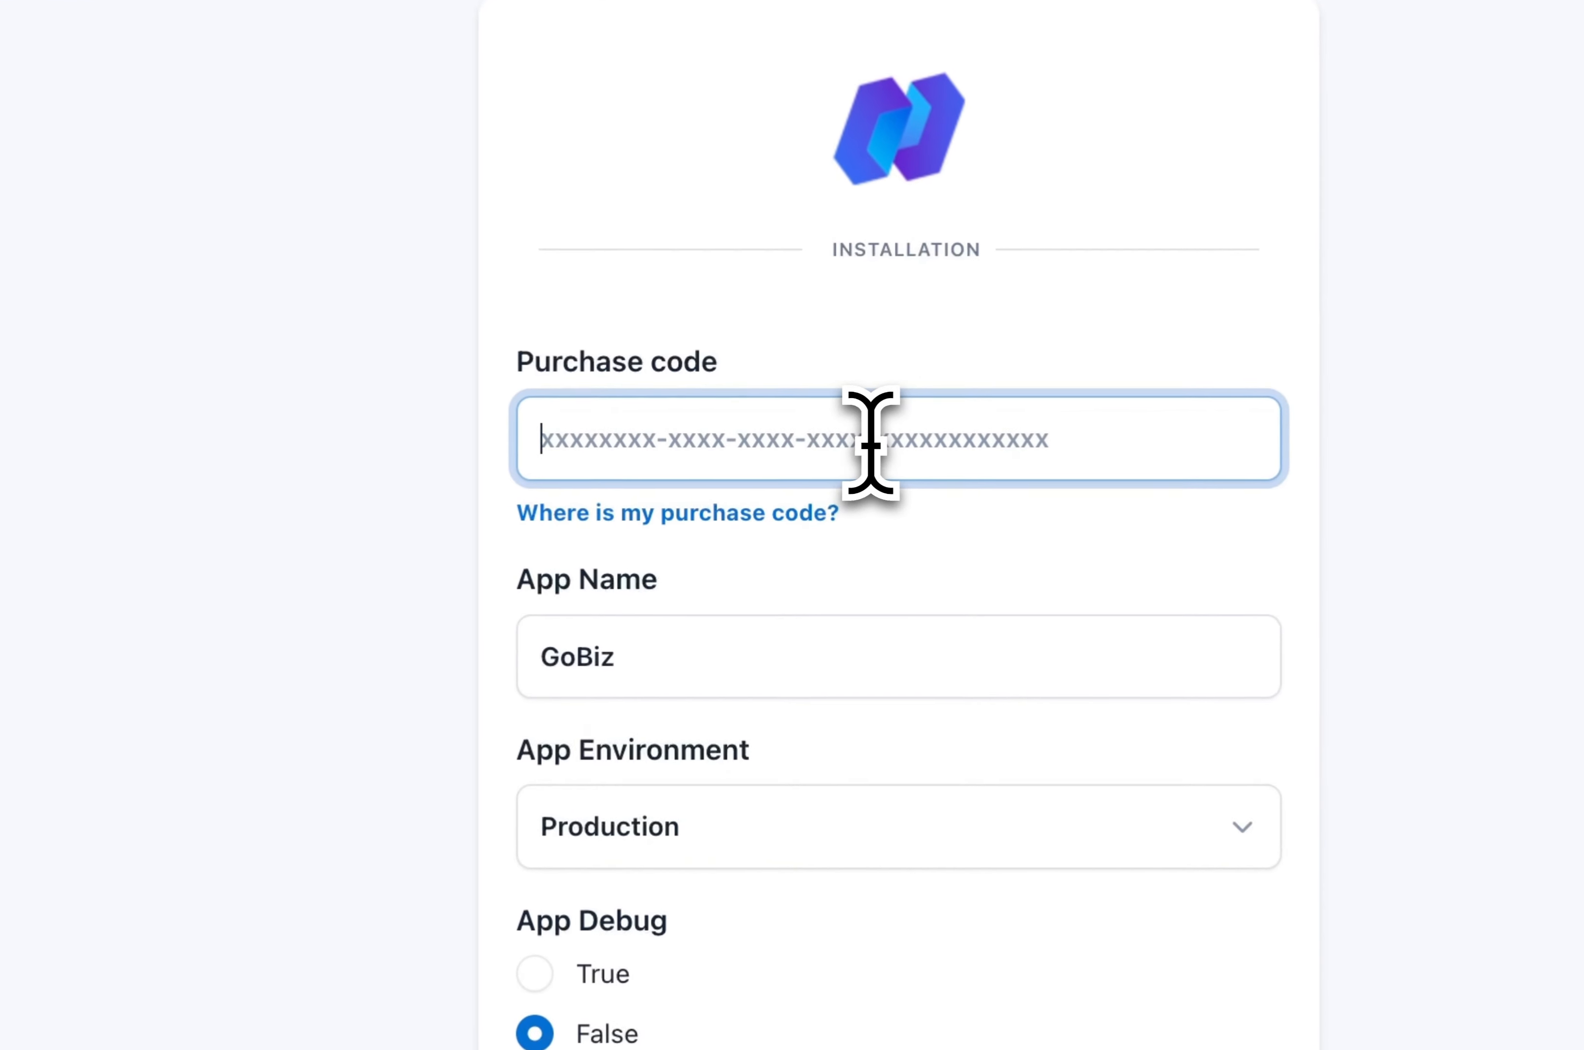
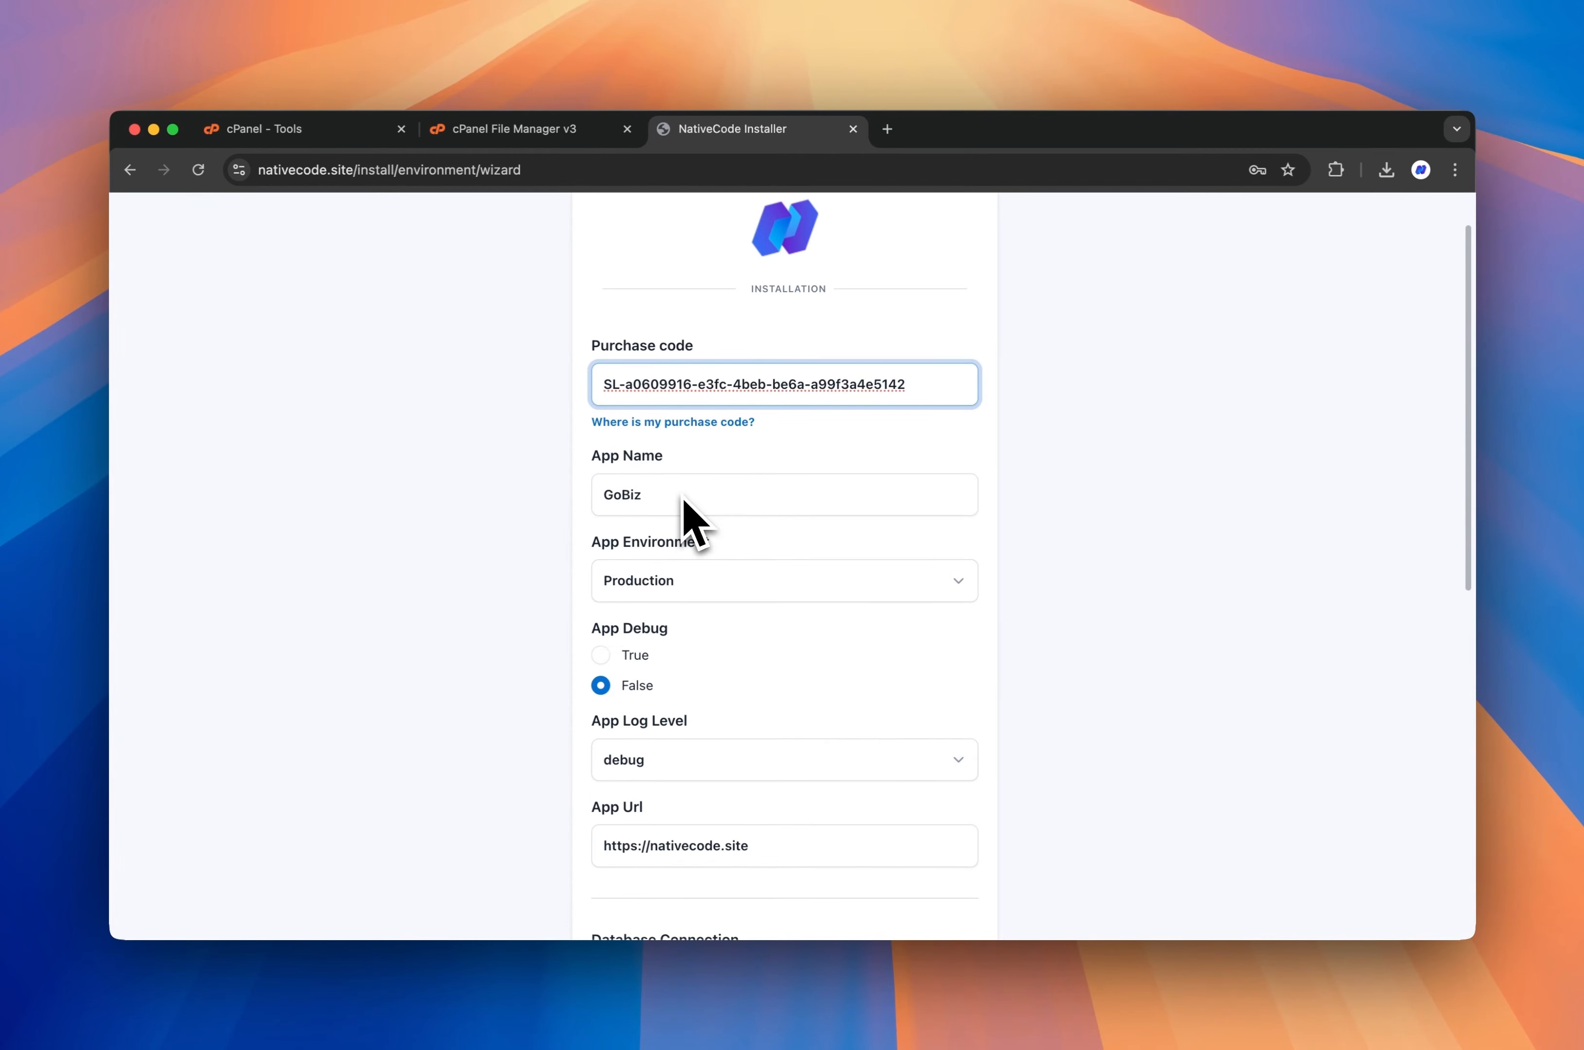
Keep Production as the app environment and debug as the log level
{"action": "scroll", "coordinate": [684, 505], "scroll_direction": "down", "scroll_amount": 3}
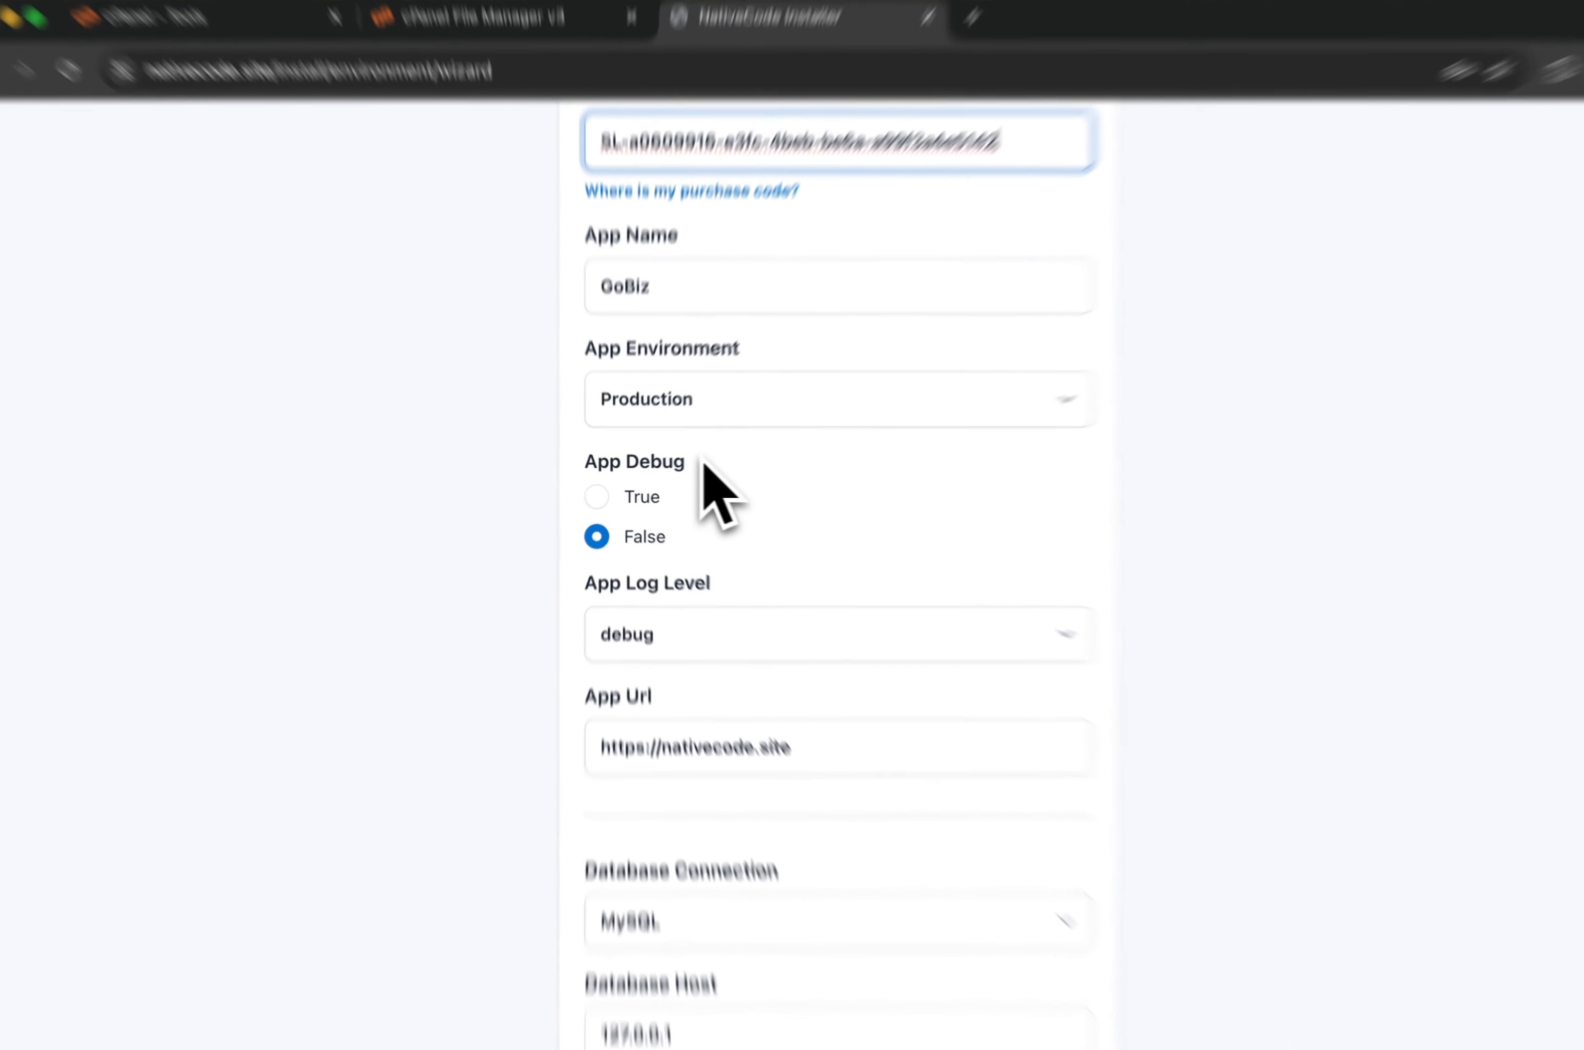
{"action": "left_click", "coordinate": [679, 420]}
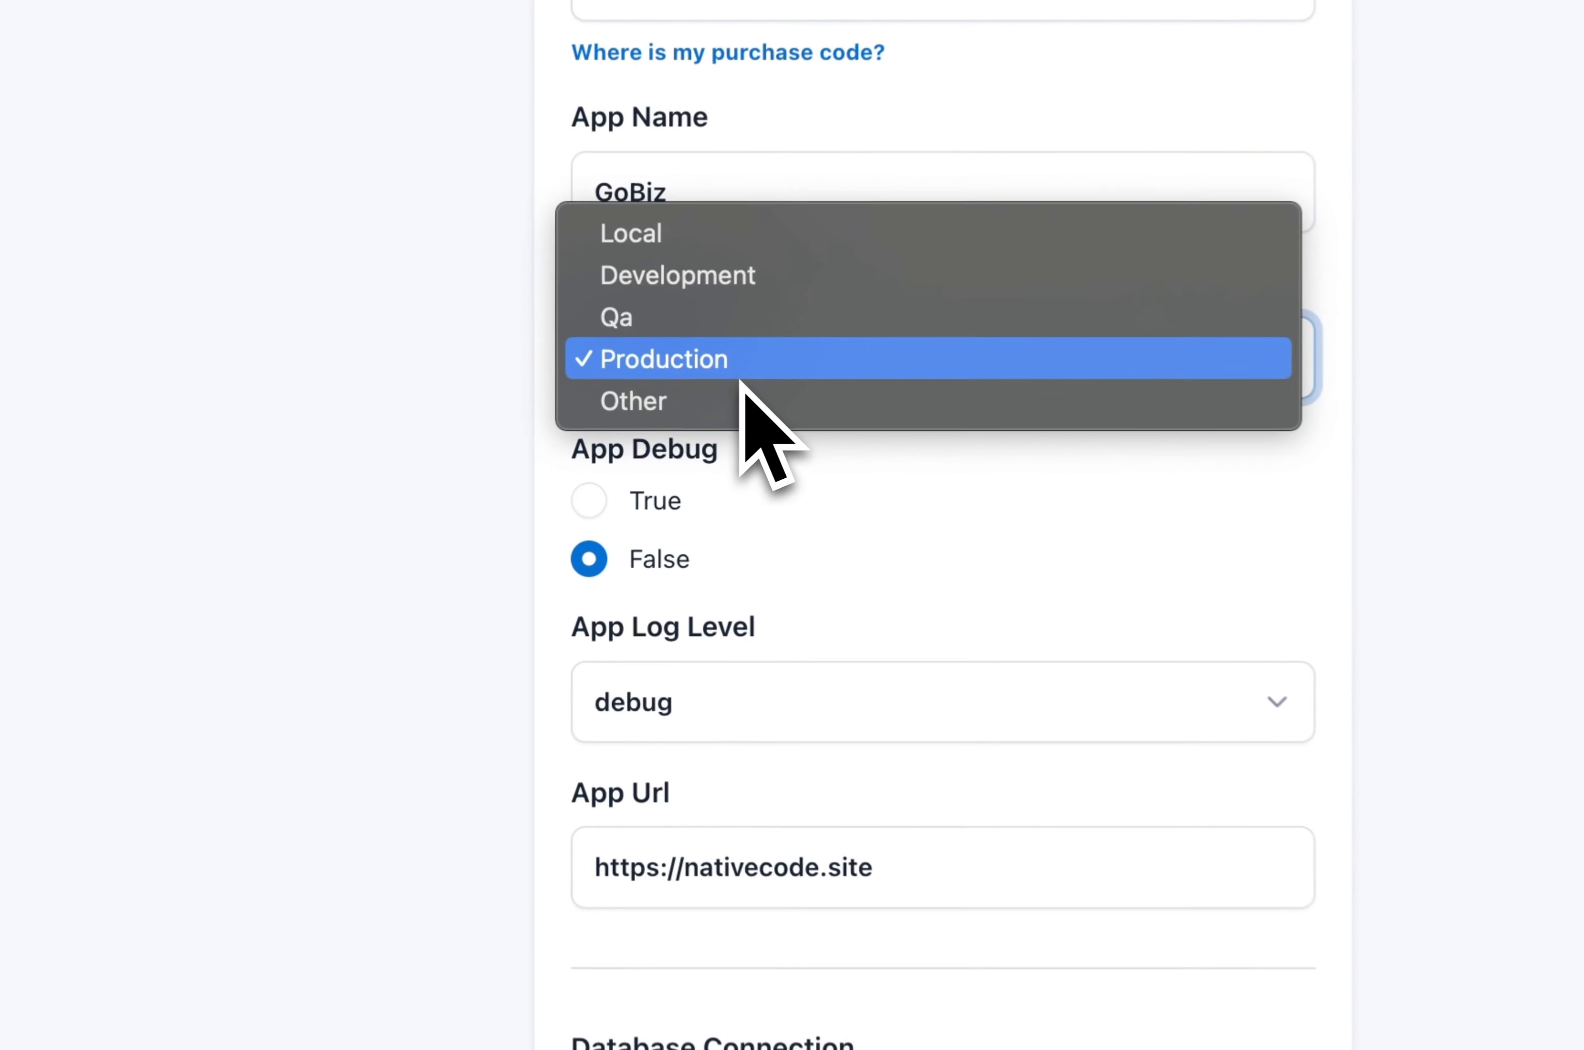
{"action": "left_click", "coordinate": [763, 374]}
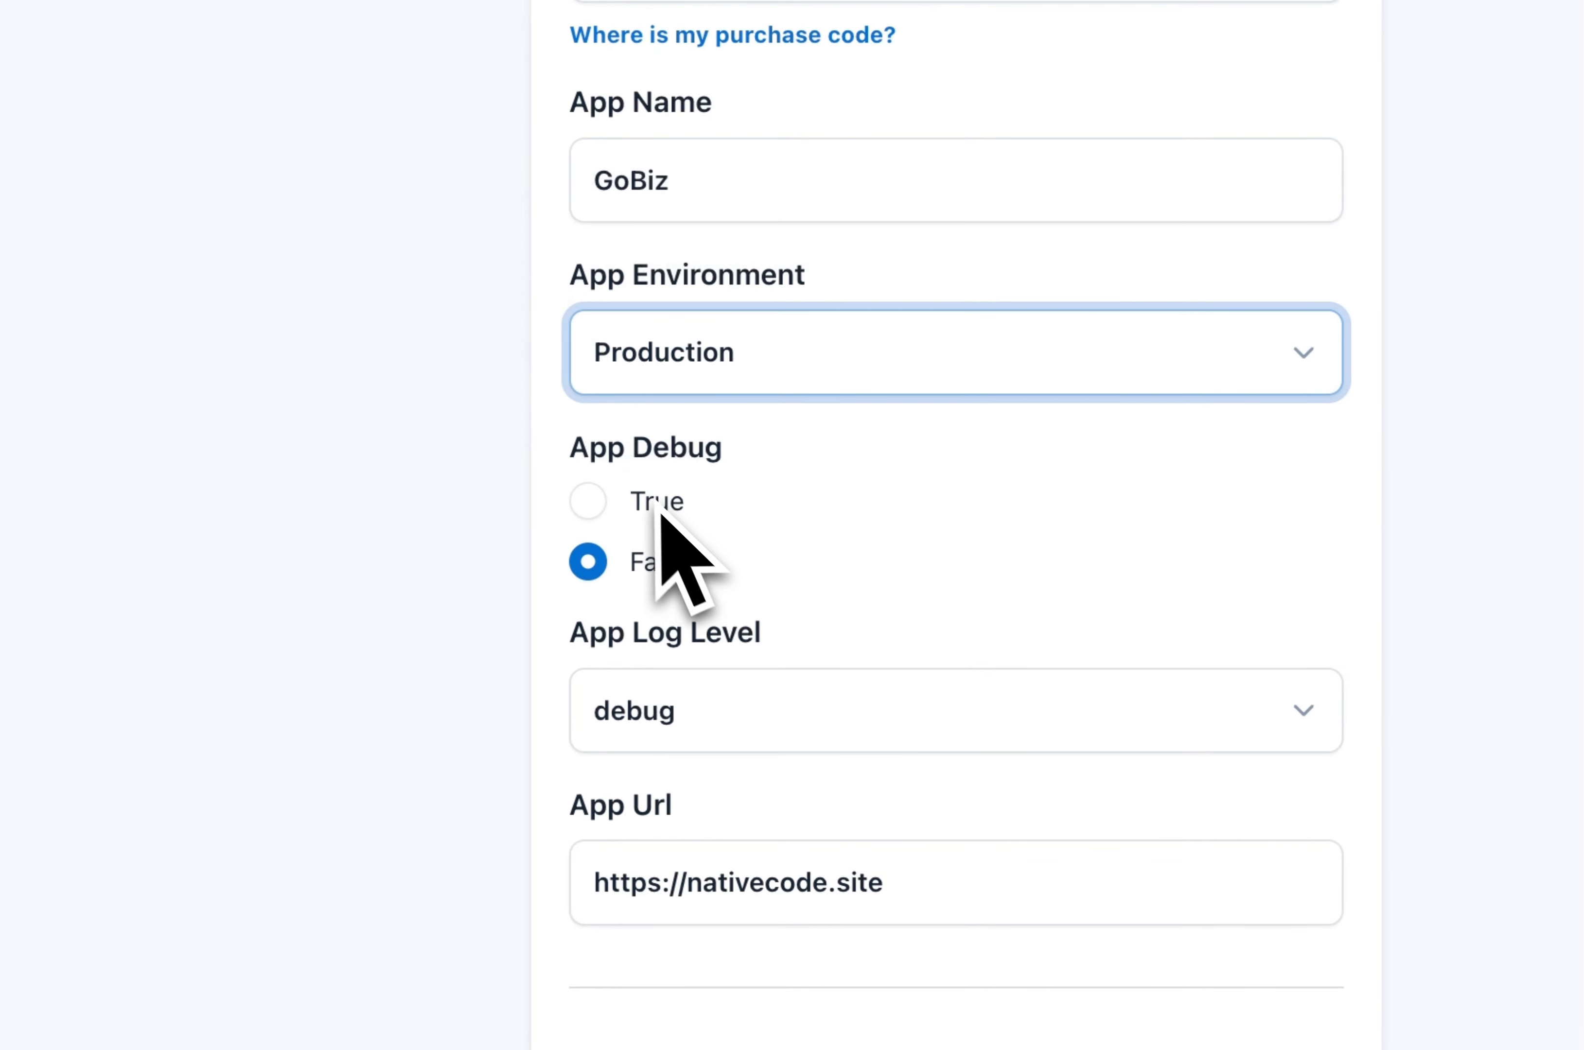
{"action": "scroll", "coordinate": [668, 601], "scroll_direction": "down", "scroll_amount": 3}
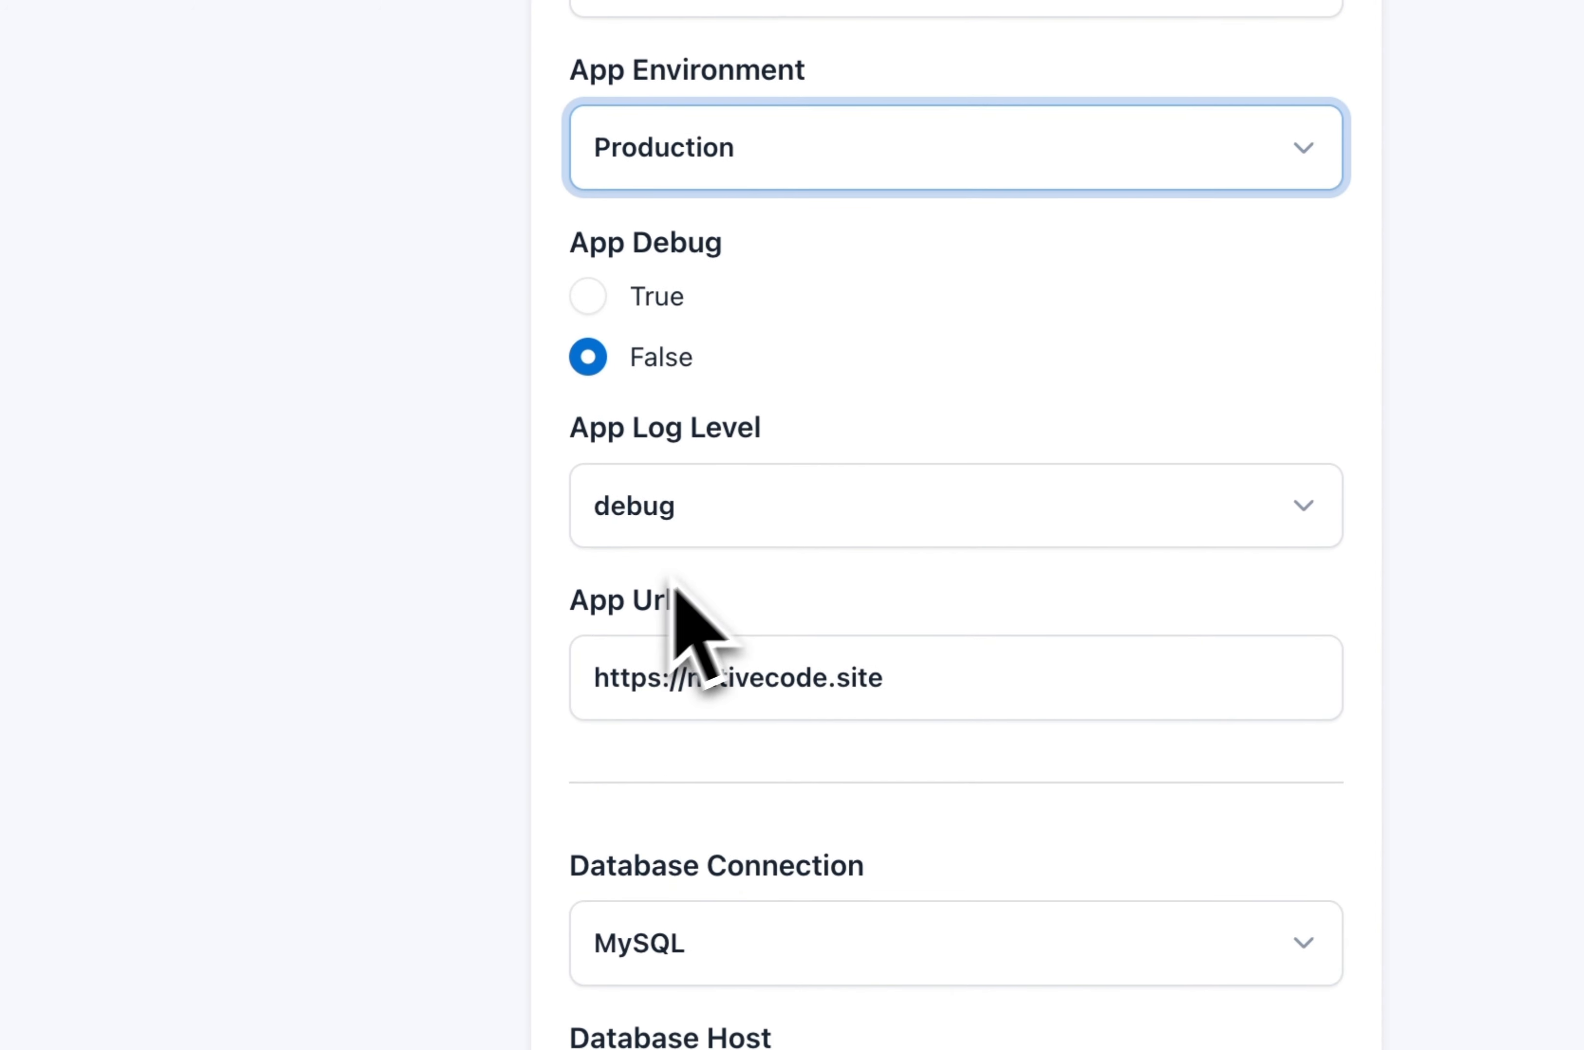
{"action": "left_click", "coordinate": [858, 525]}
{"action": "left_click", "coordinate": [860, 522]}
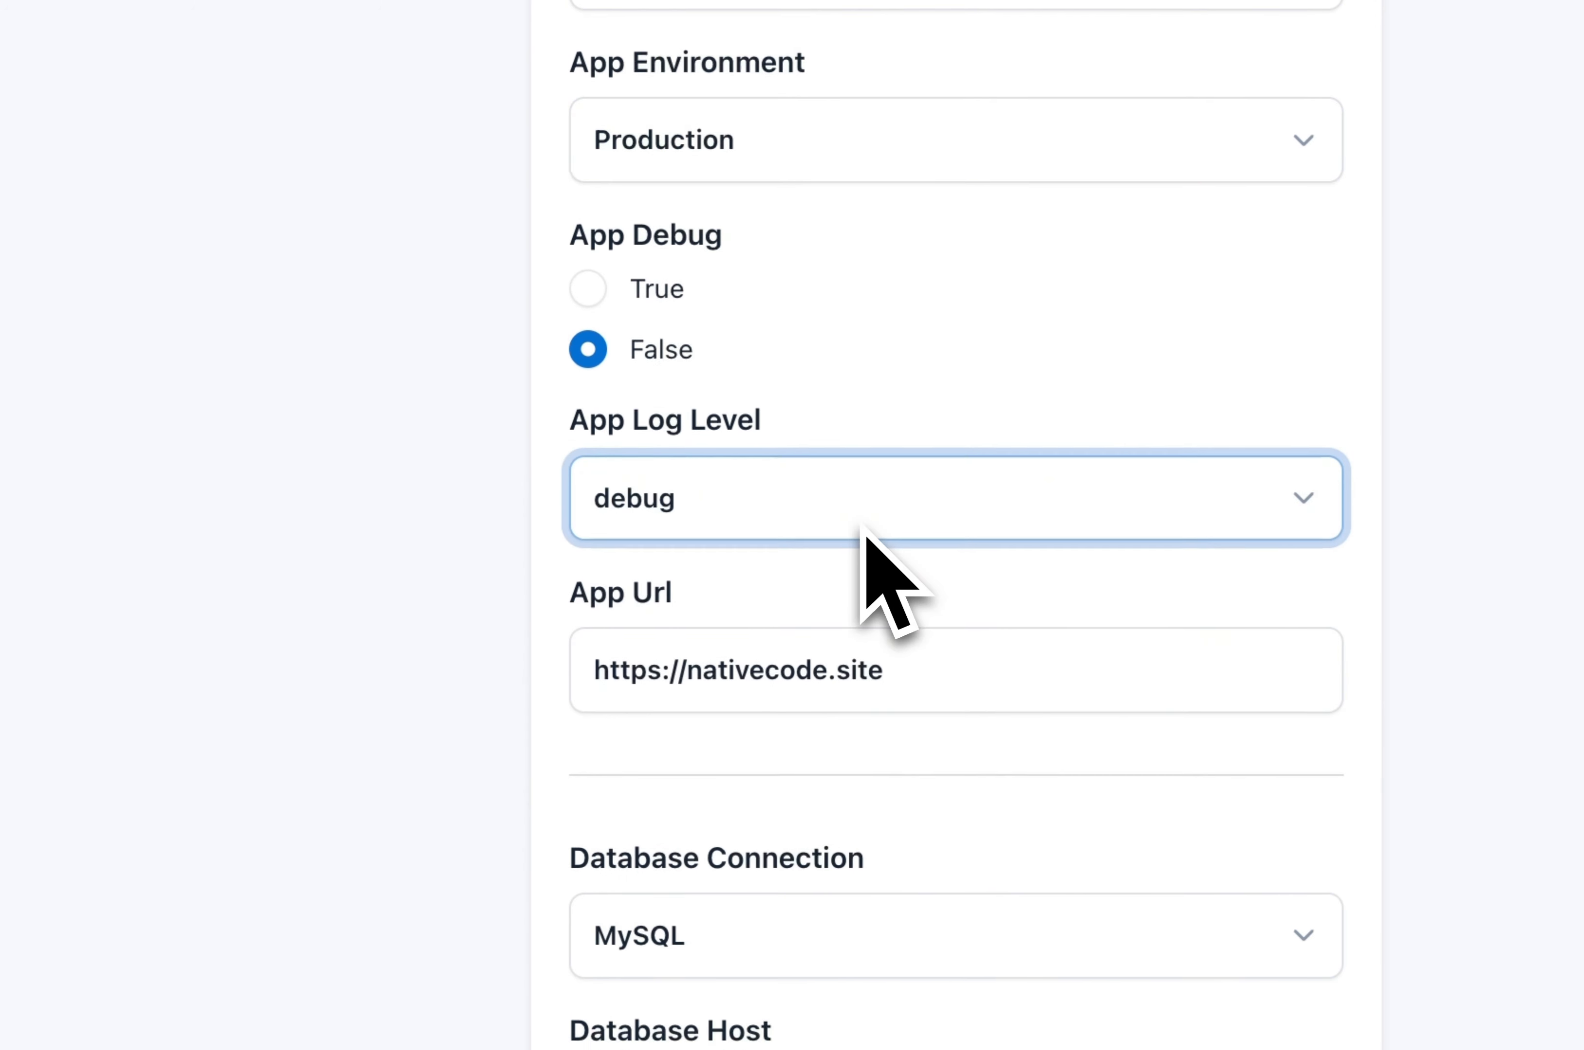
Scroll to the database settings and go through the Database Name, User and Password fields
{"action": "scroll", "coordinate": [859, 525], "scroll_direction": "down", "scroll_amount": 3}
{"action": "scroll", "coordinate": [971, 623], "scroll_direction": "down", "scroll_amount": 3}
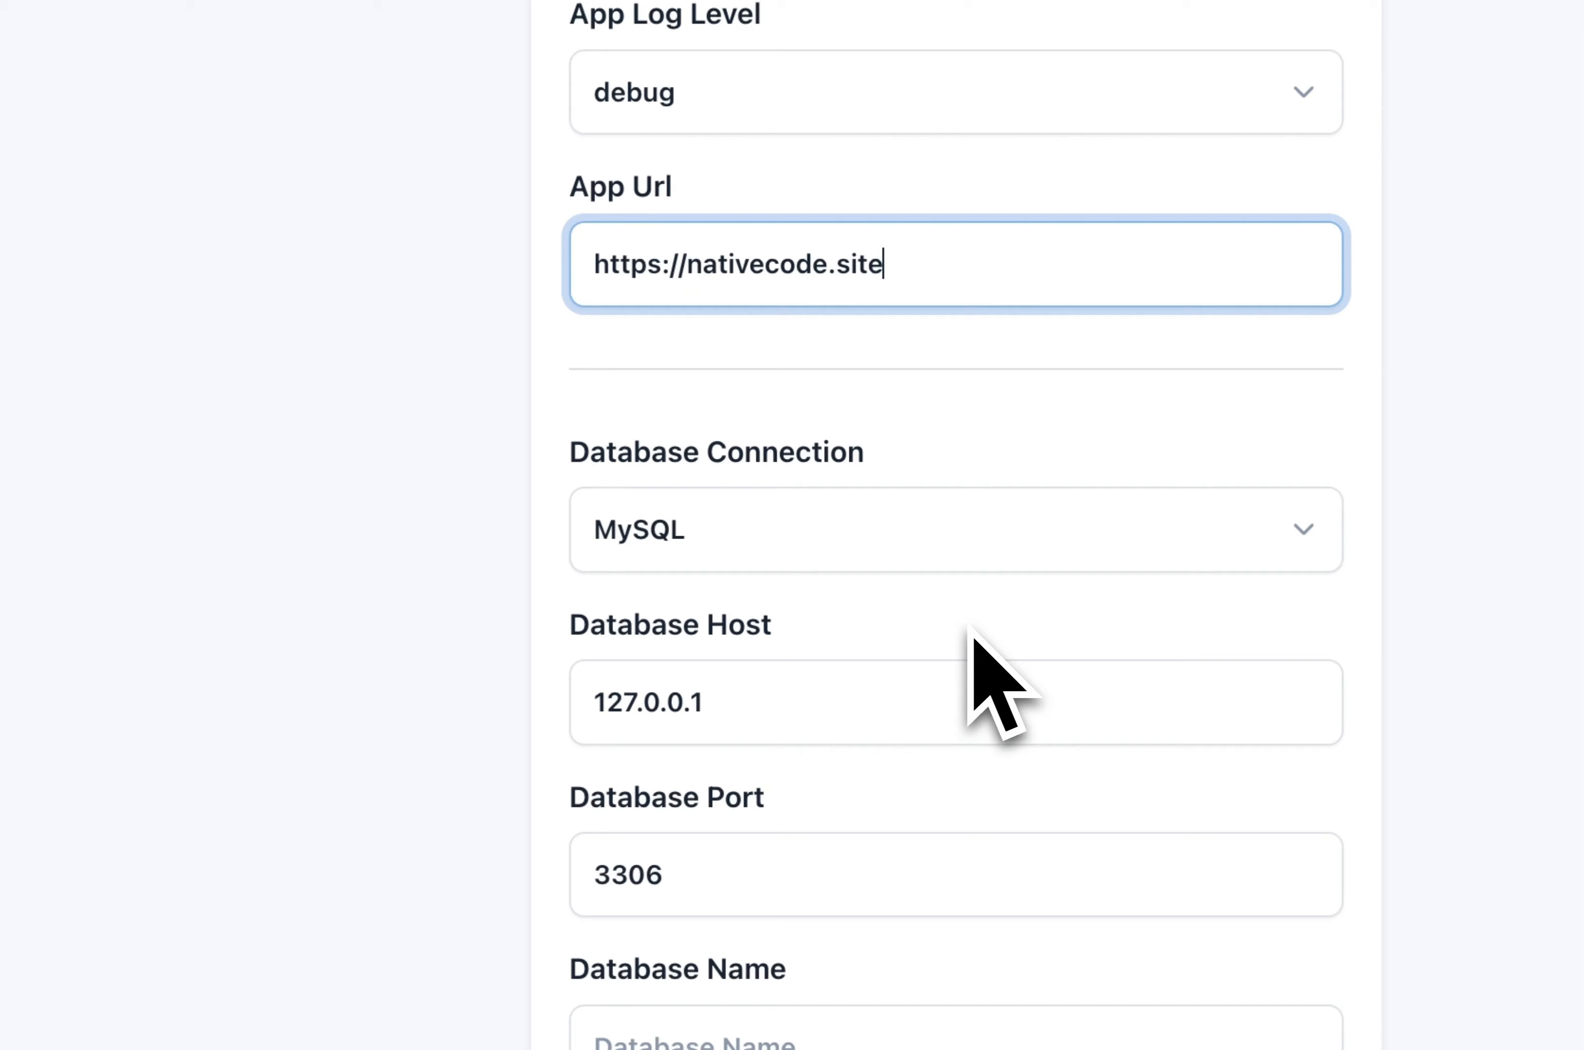
{"action": "scroll", "coordinate": [709, 593], "scroll_direction": "down", "scroll_amount": 4}
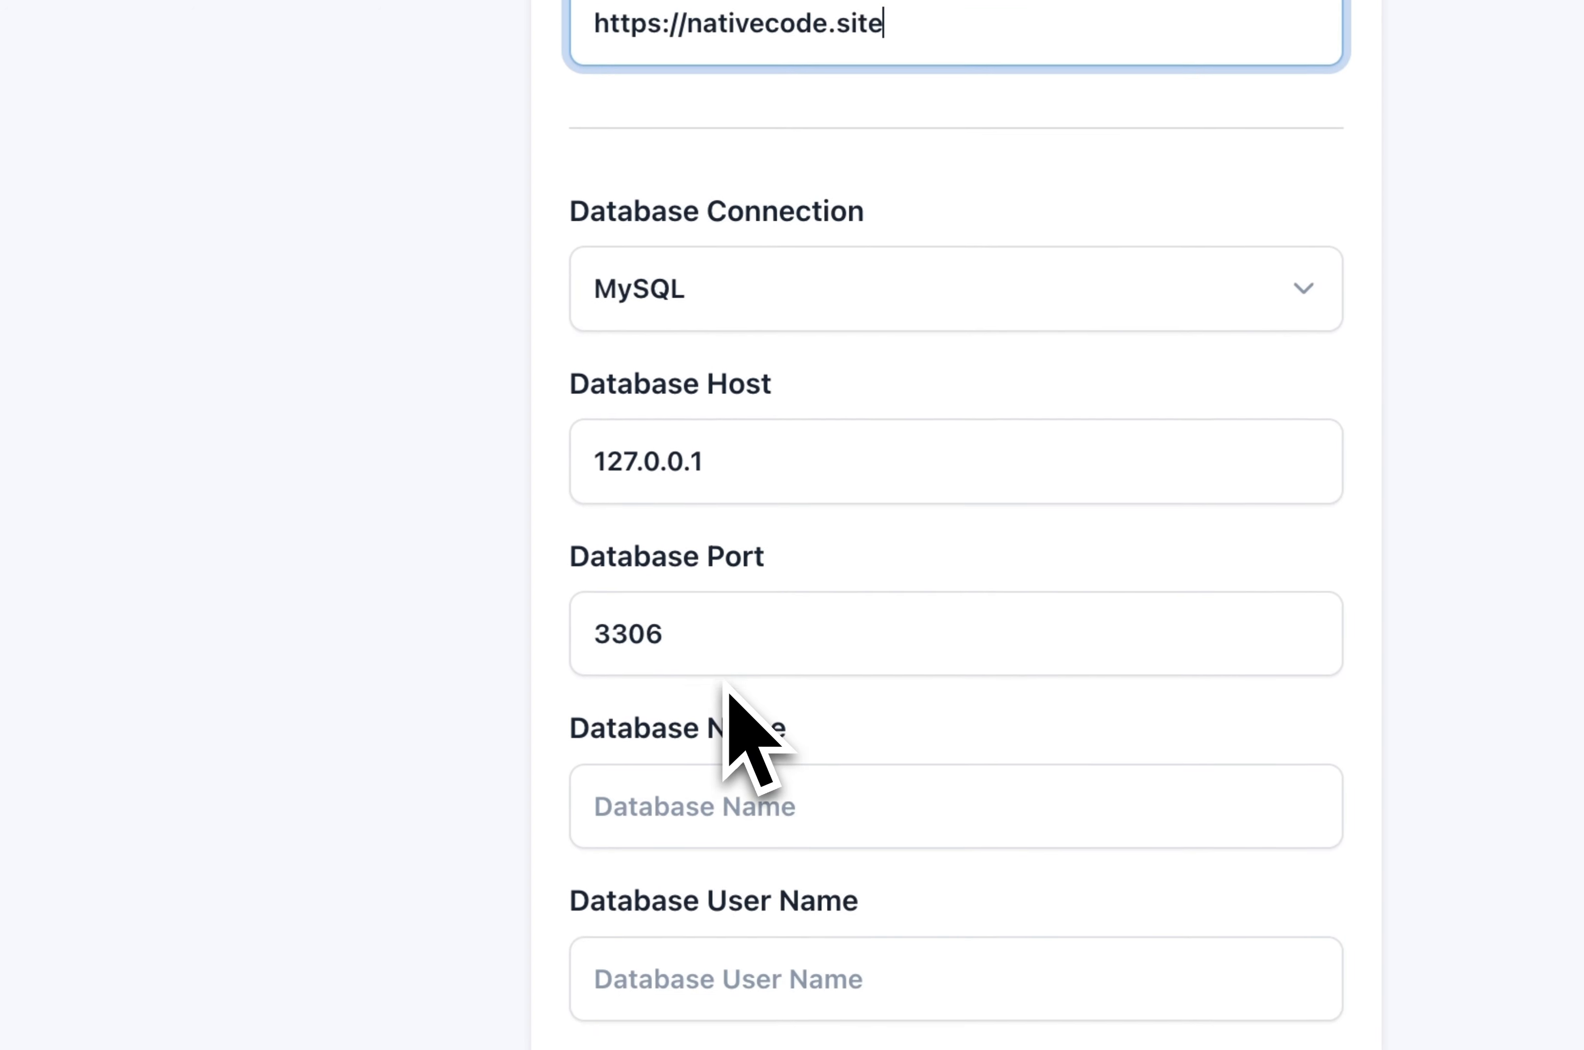
{"action": "left_click", "coordinate": [745, 776]}
{"action": "scroll", "coordinate": [747, 779], "scroll_direction": "down", "scroll_amount": 3}
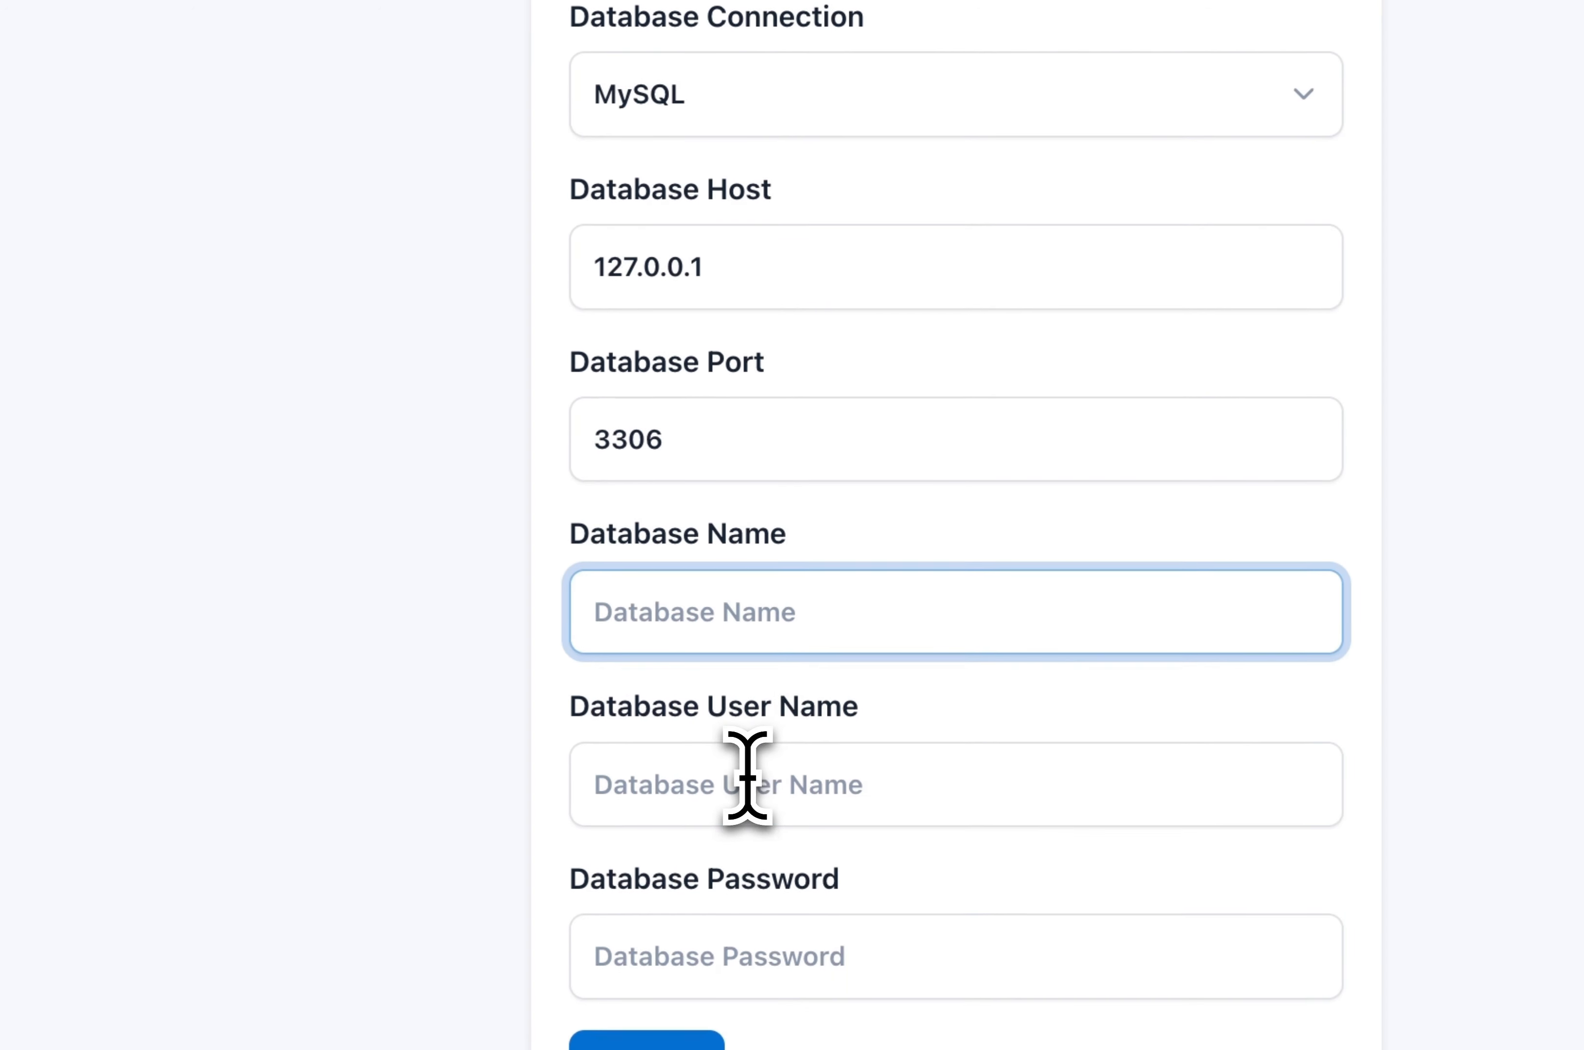
{"action": "left_click", "coordinate": [747, 779]}
{"action": "left_click", "coordinate": [795, 850]}
{"action": "left_click", "coordinate": [829, 430]}
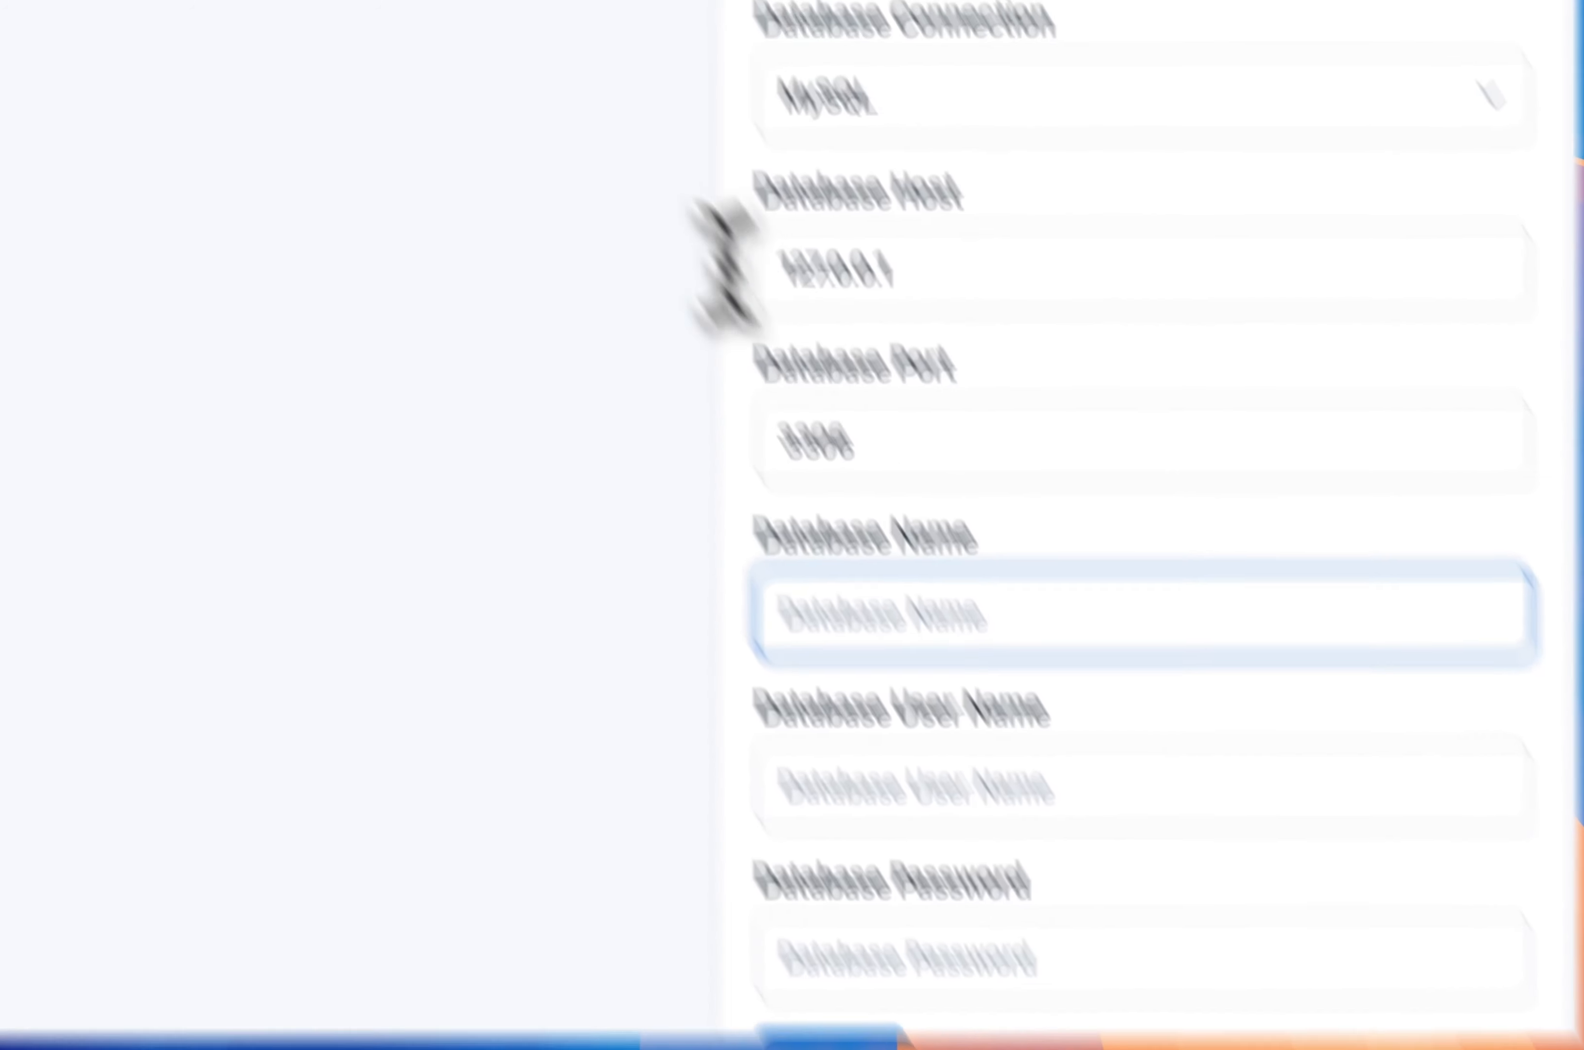
Create the MySQL database gobiz_db in cPanel's database manager
{"action": "left_click", "coordinate": [497, 136]}
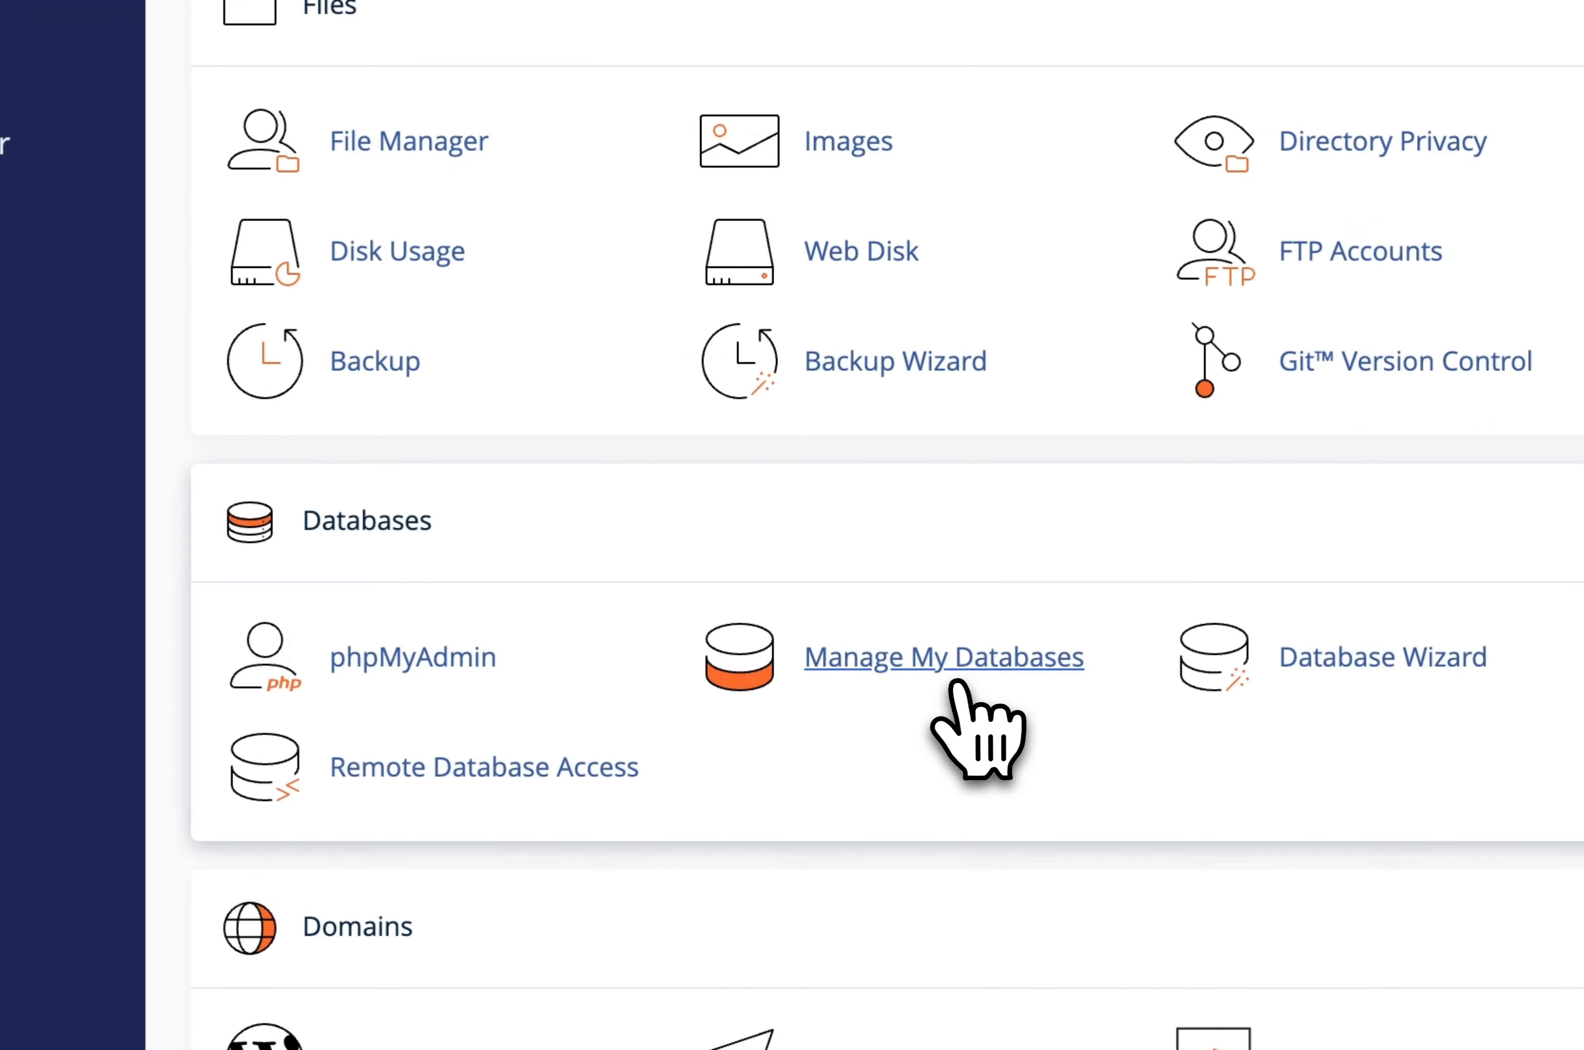
{"action": "left_click", "coordinate": [954, 679]}
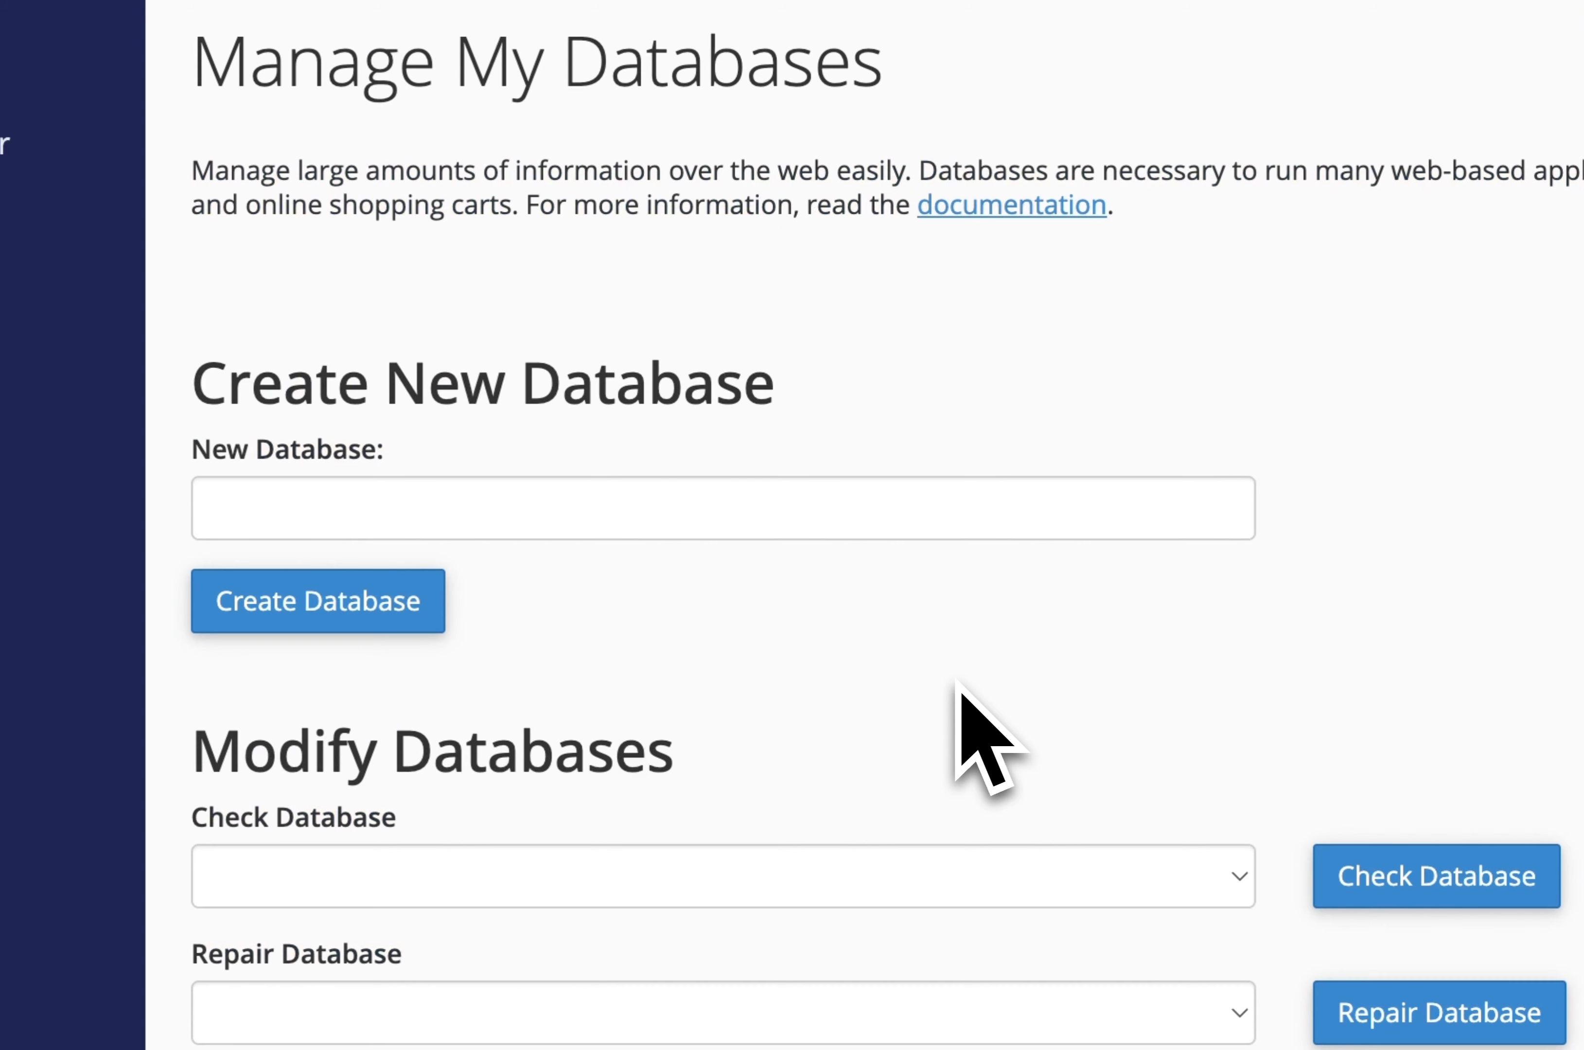
{"action": "left_click", "coordinate": [480, 521]}
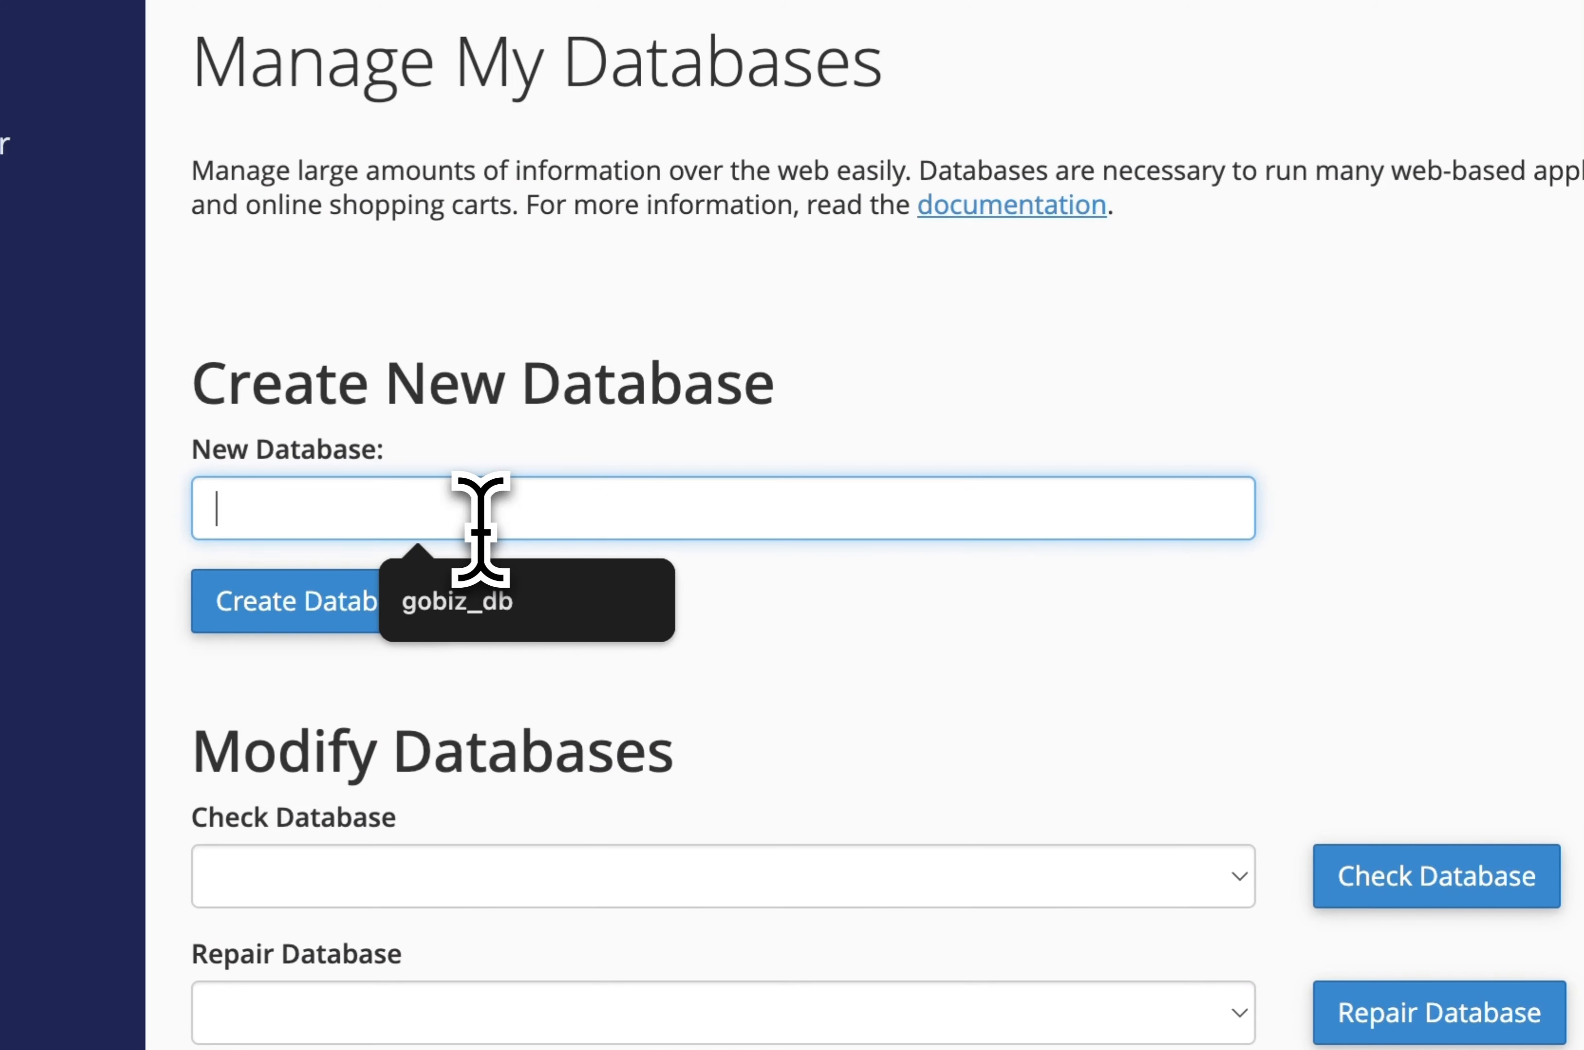
{"action": "left_click", "coordinate": [508, 598]}
{"action": "left_click", "coordinate": [403, 593]}
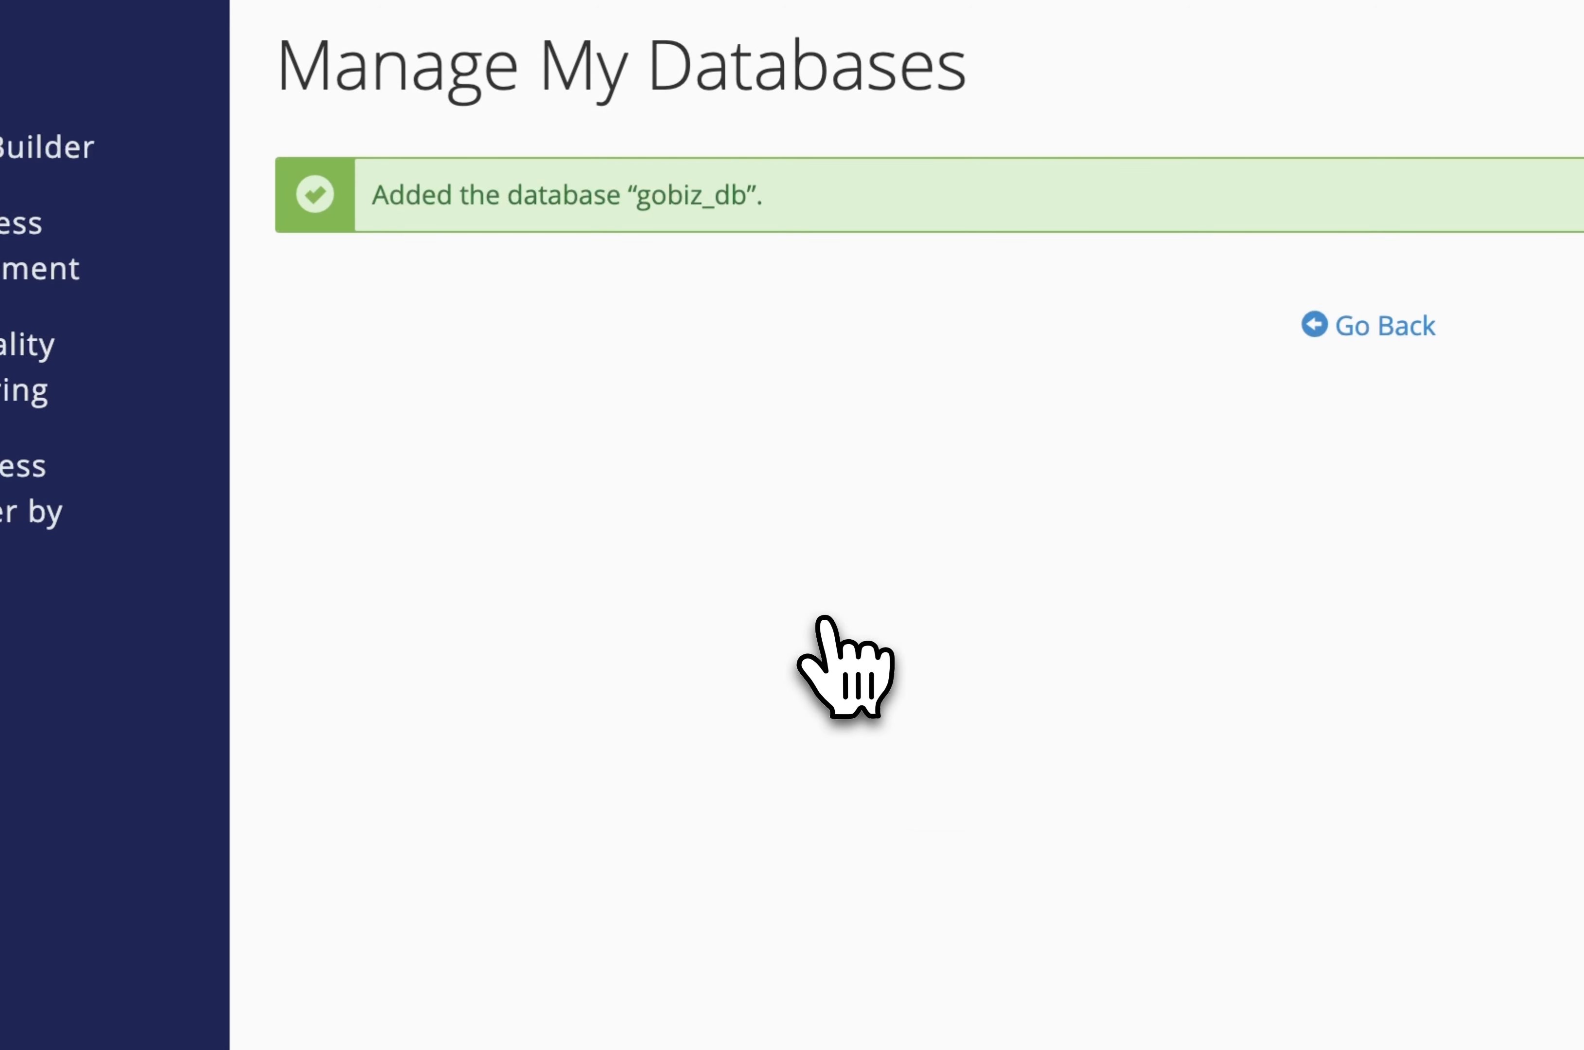
{"action": "left_click", "coordinate": [1384, 326]}
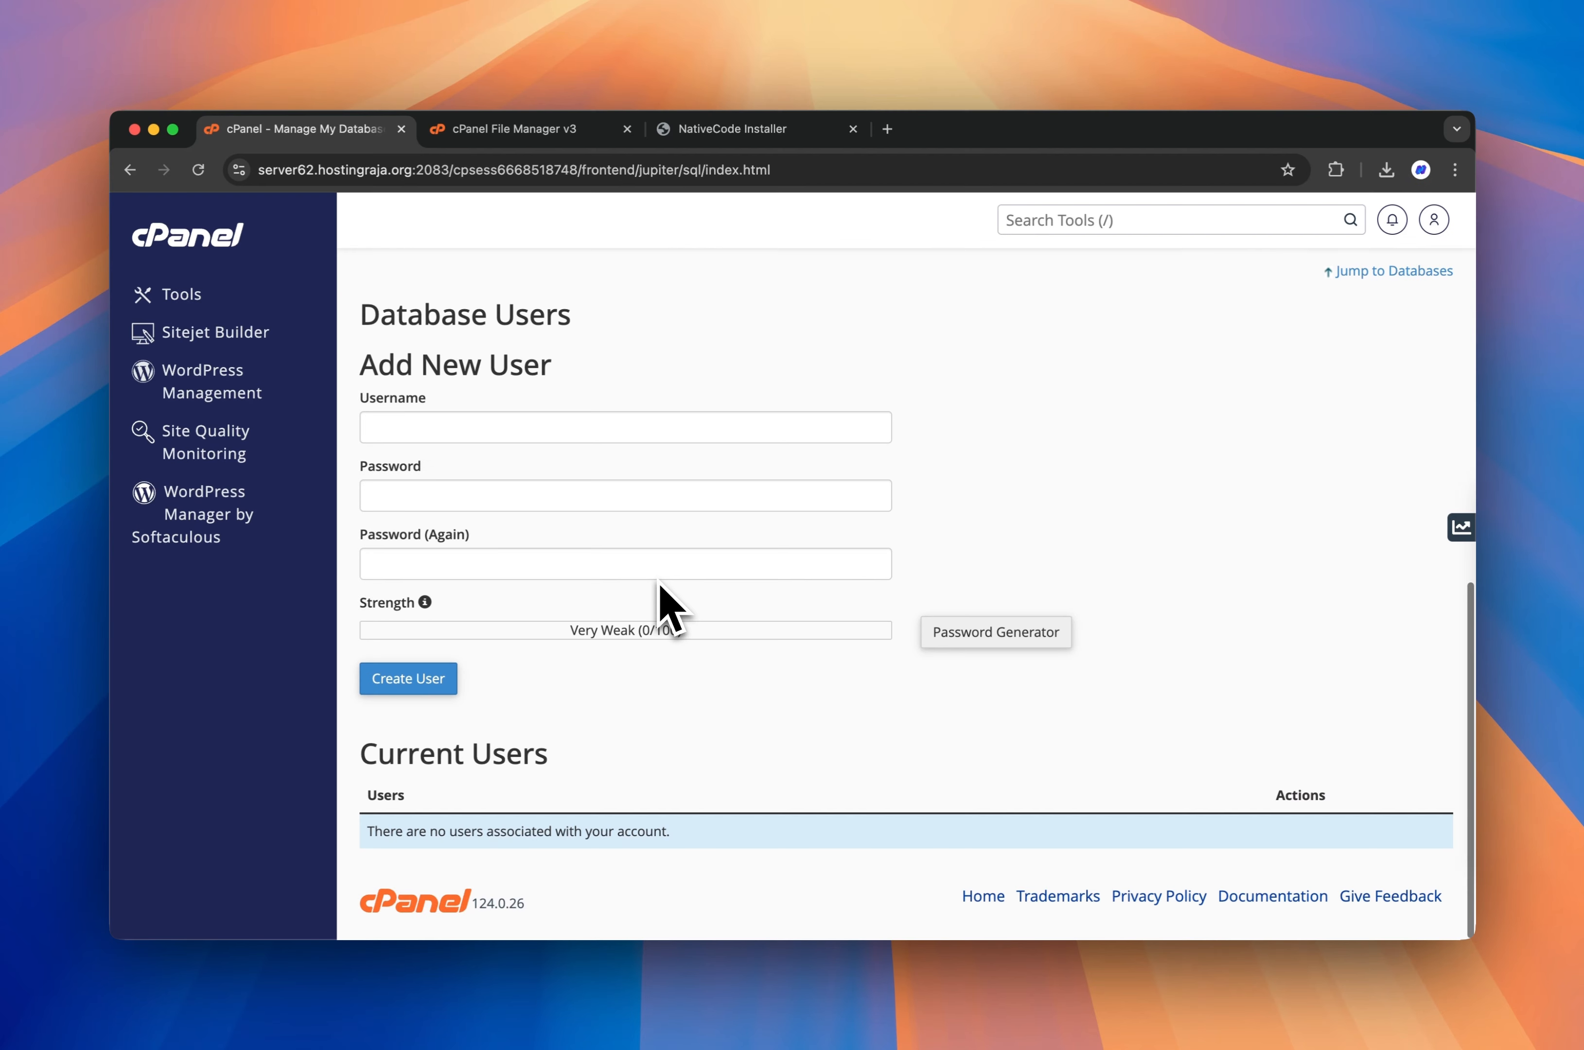
Create database user gobiz_db_user with a generated strong password
{"action": "left_click", "coordinate": [505, 436]}
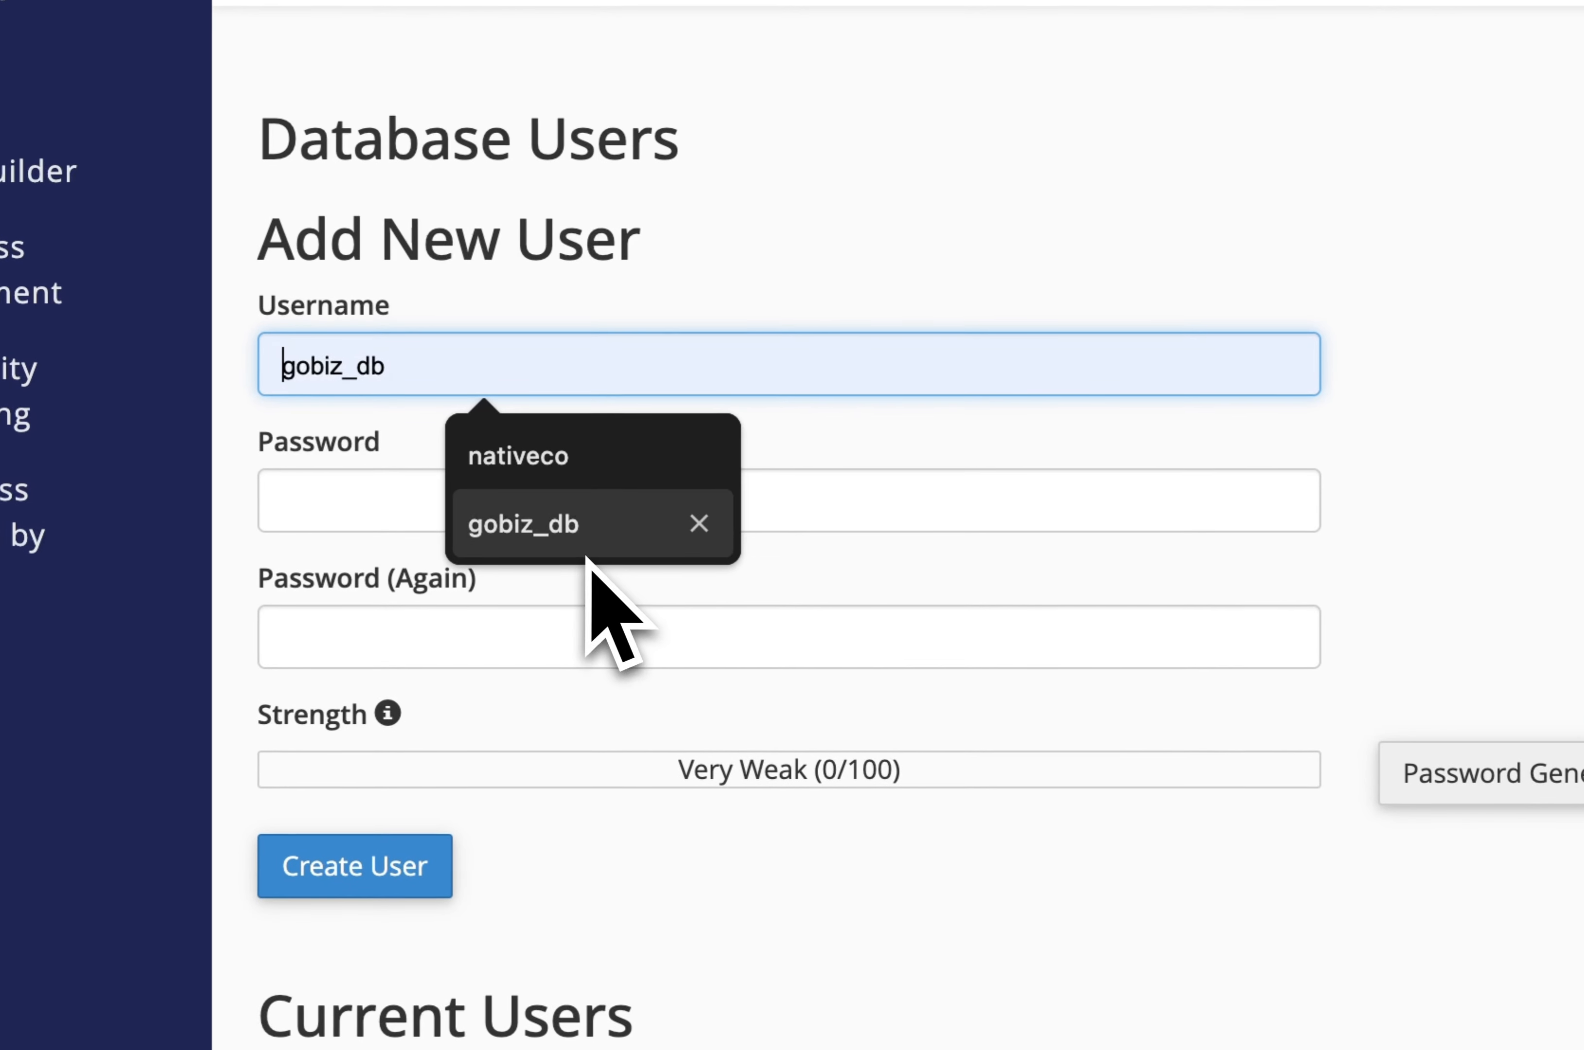
{"action": "left_click", "coordinate": [525, 521]}
{"action": "left_click", "coordinate": [497, 502]}
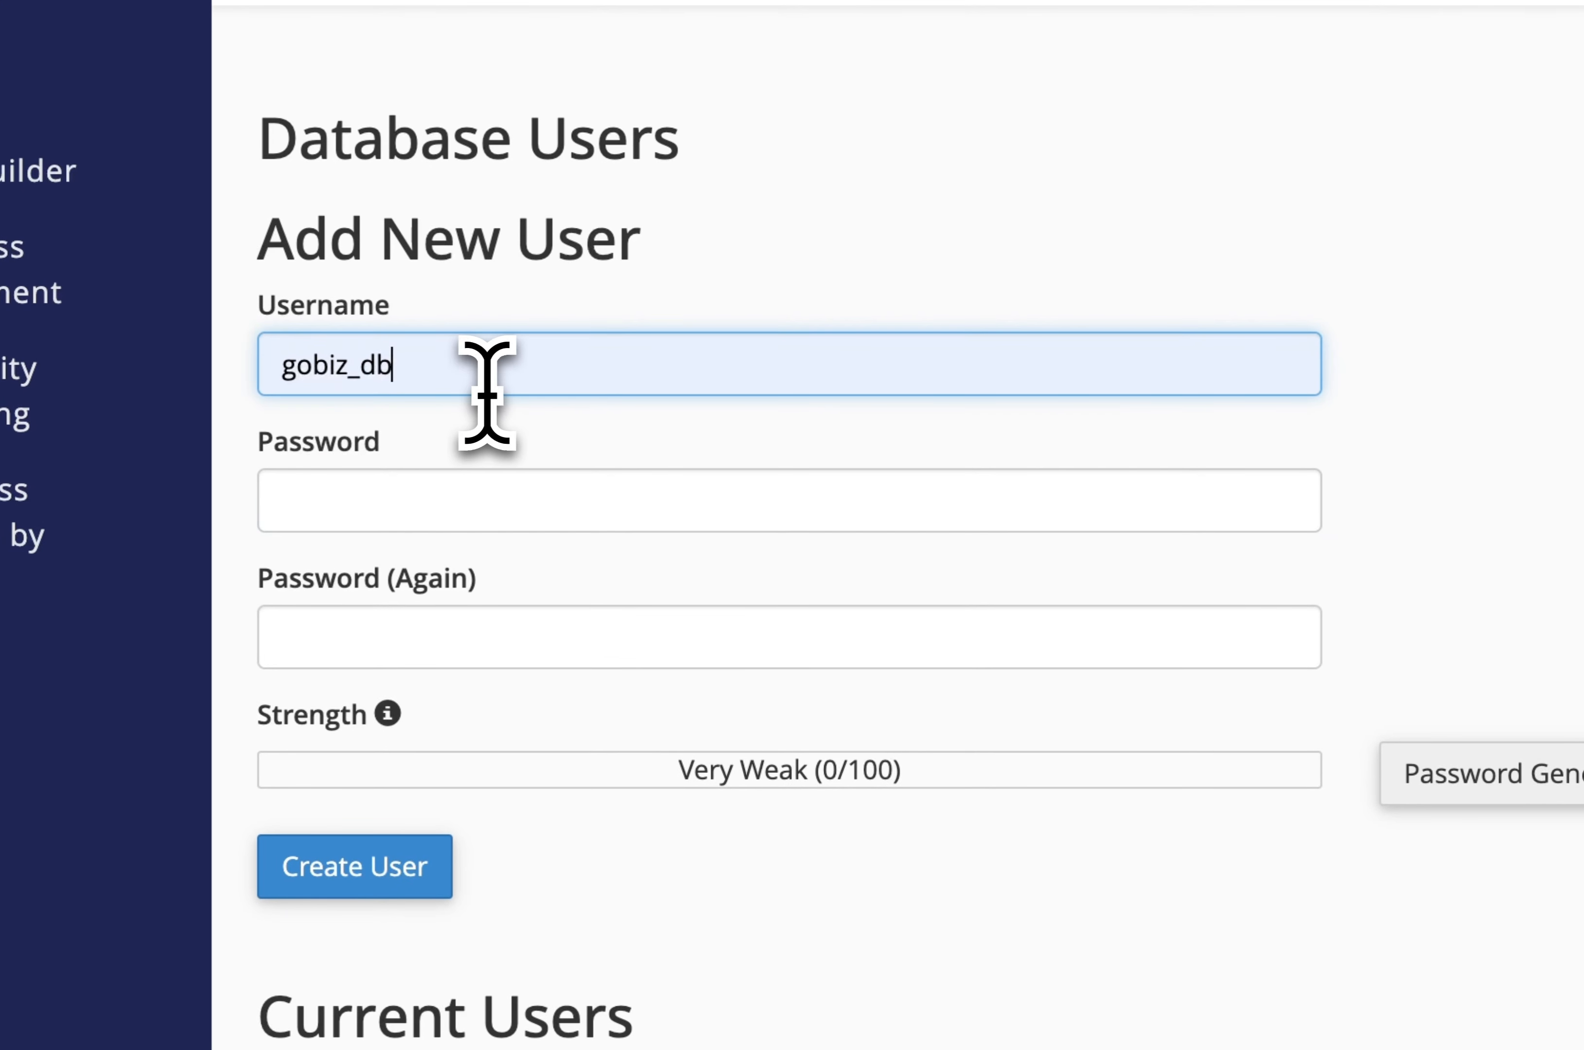
{"action": "type", "text": "_user"}
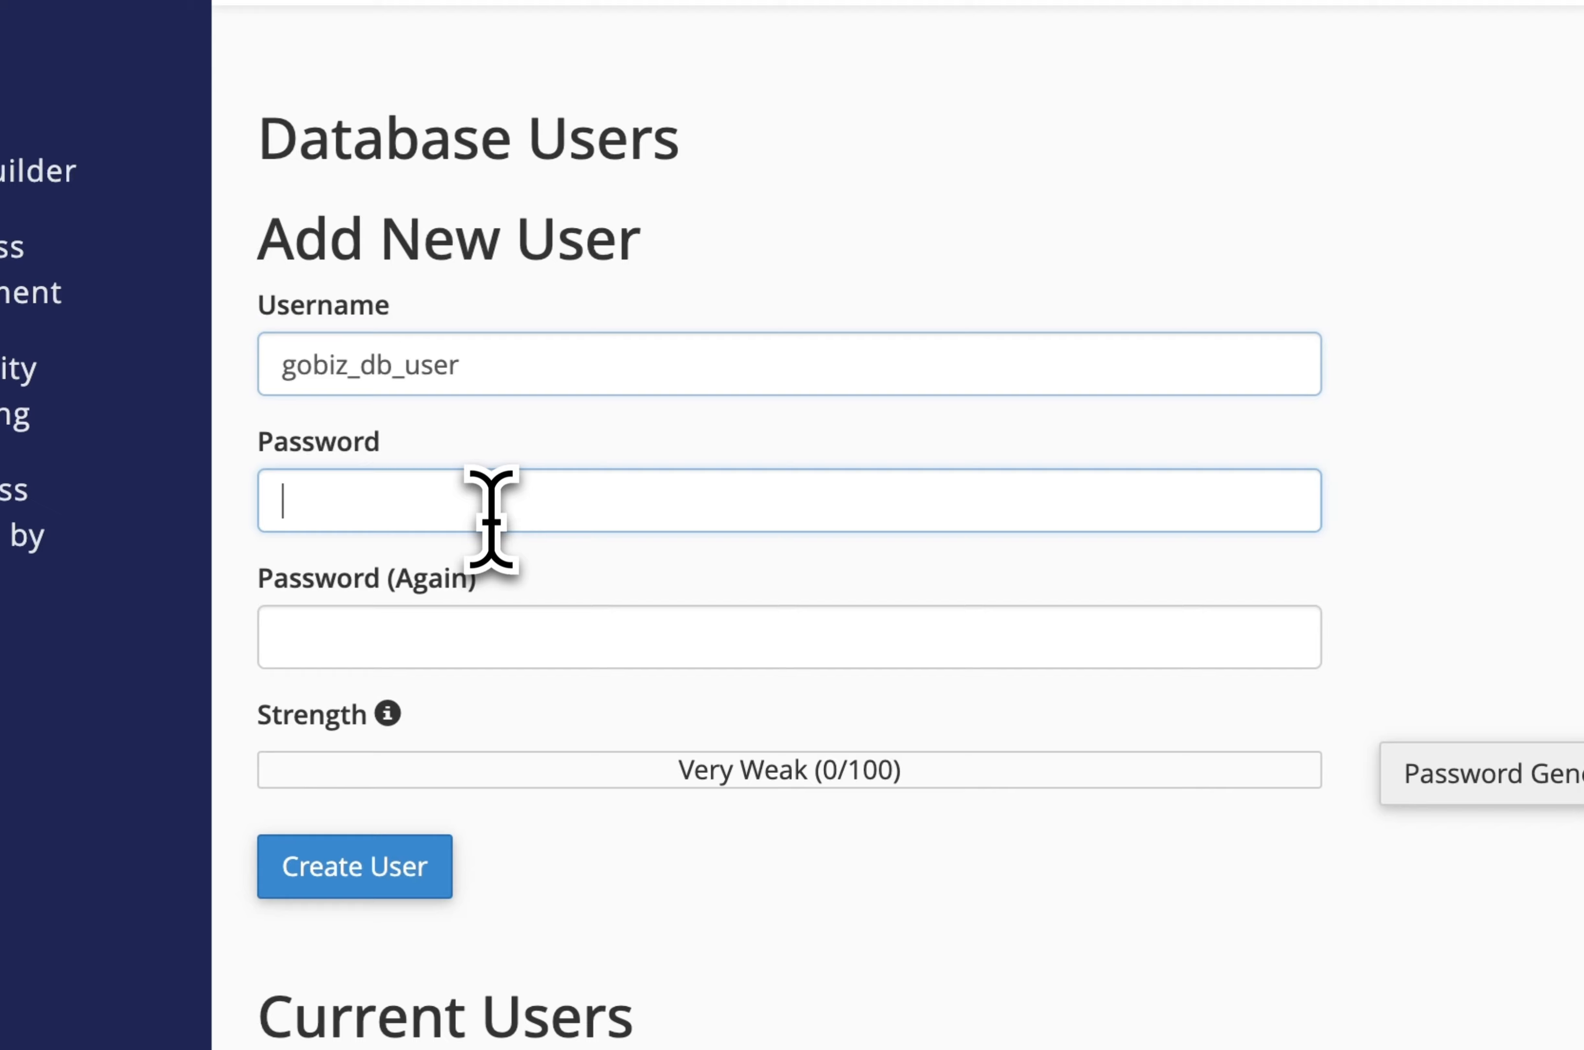
{"action": "left_click", "coordinate": [1529, 774]}
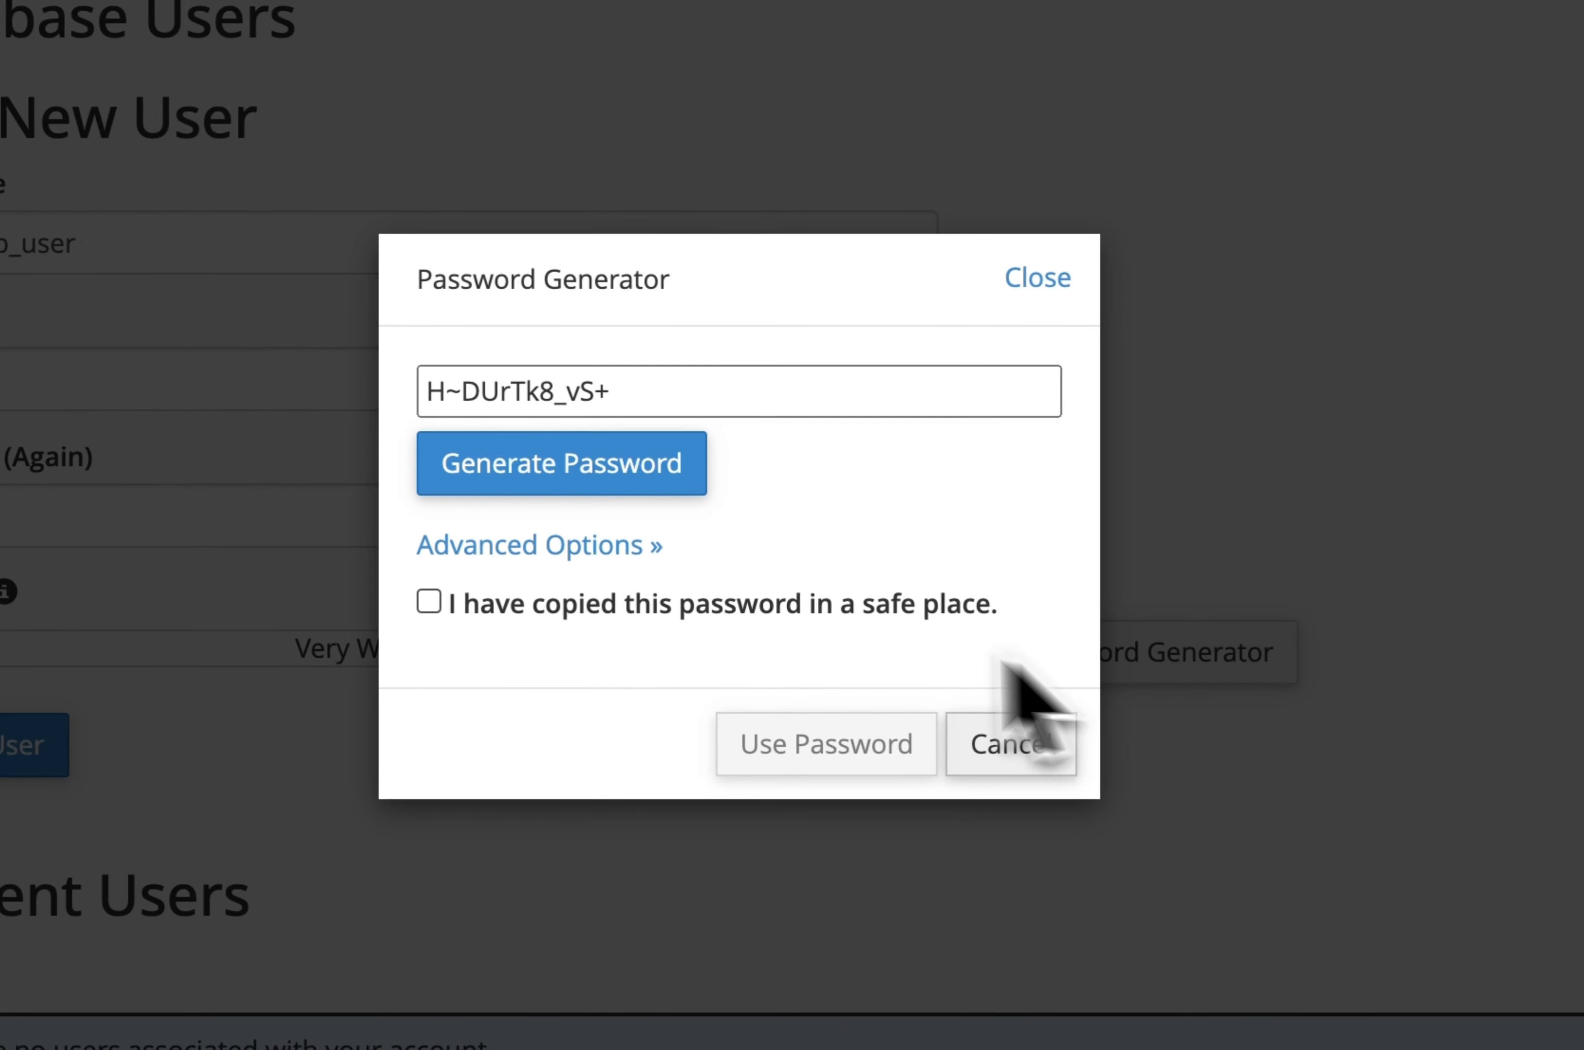
{"action": "left_click_drag", "start_coordinate": [604, 394], "coordinate": [364, 413]}
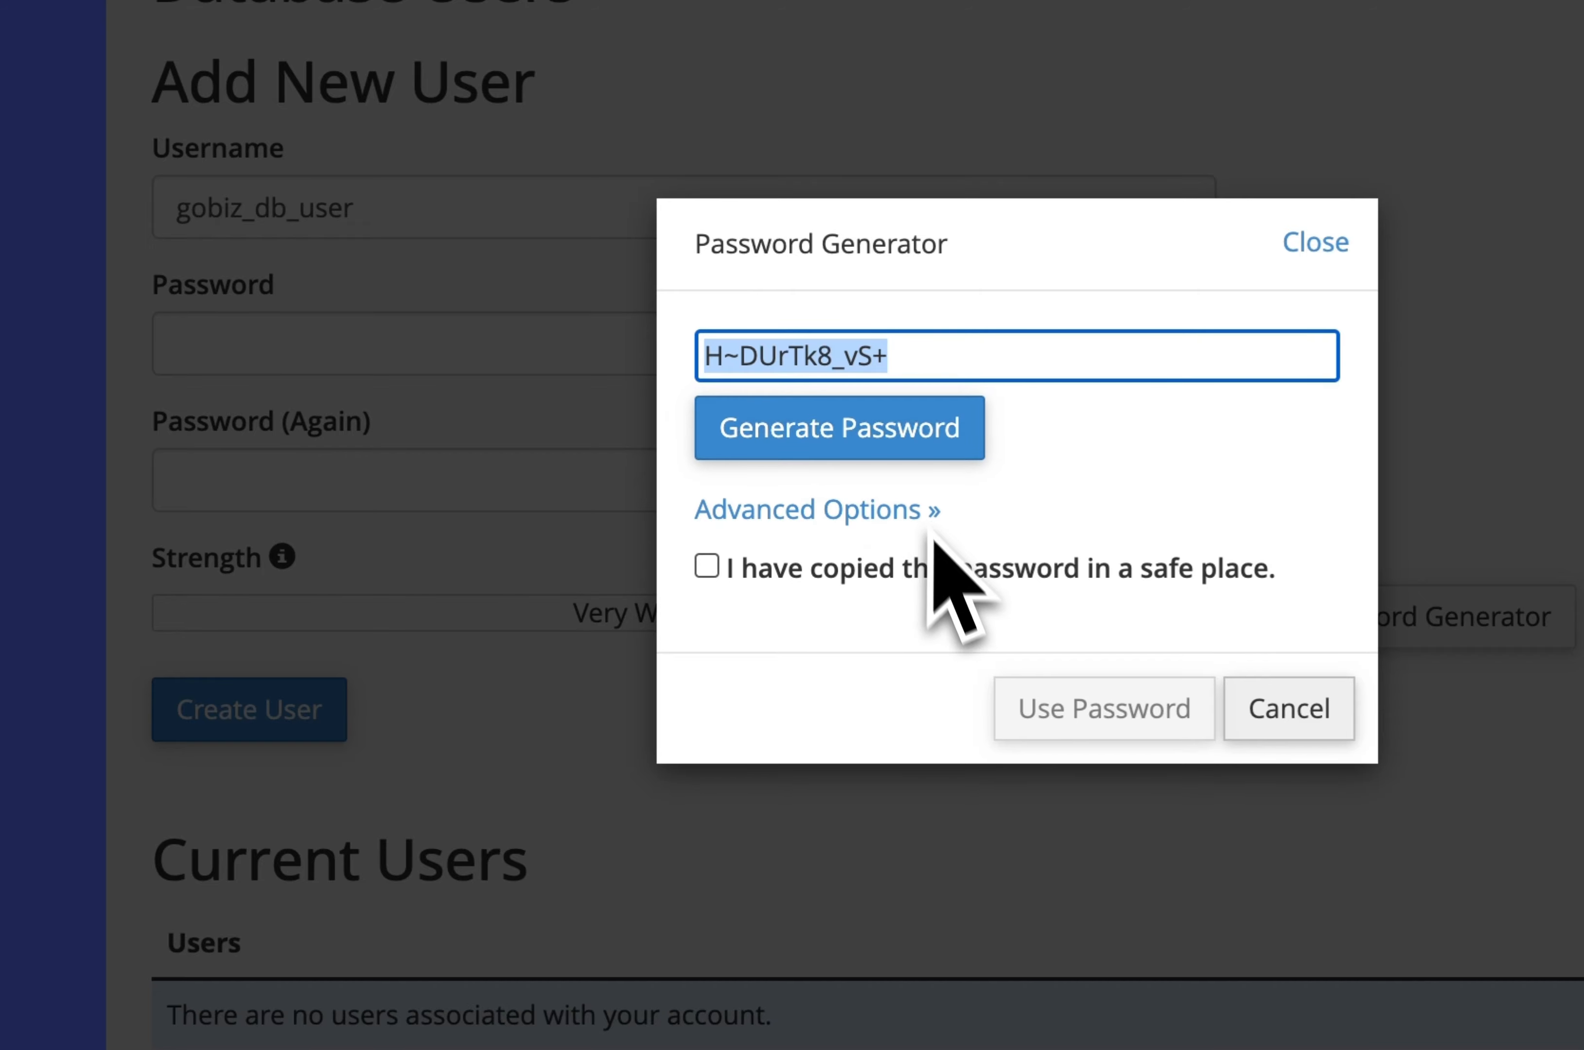
{"action": "left_click", "coordinate": [1128, 690]}
{"action": "left_click", "coordinate": [337, 727]}
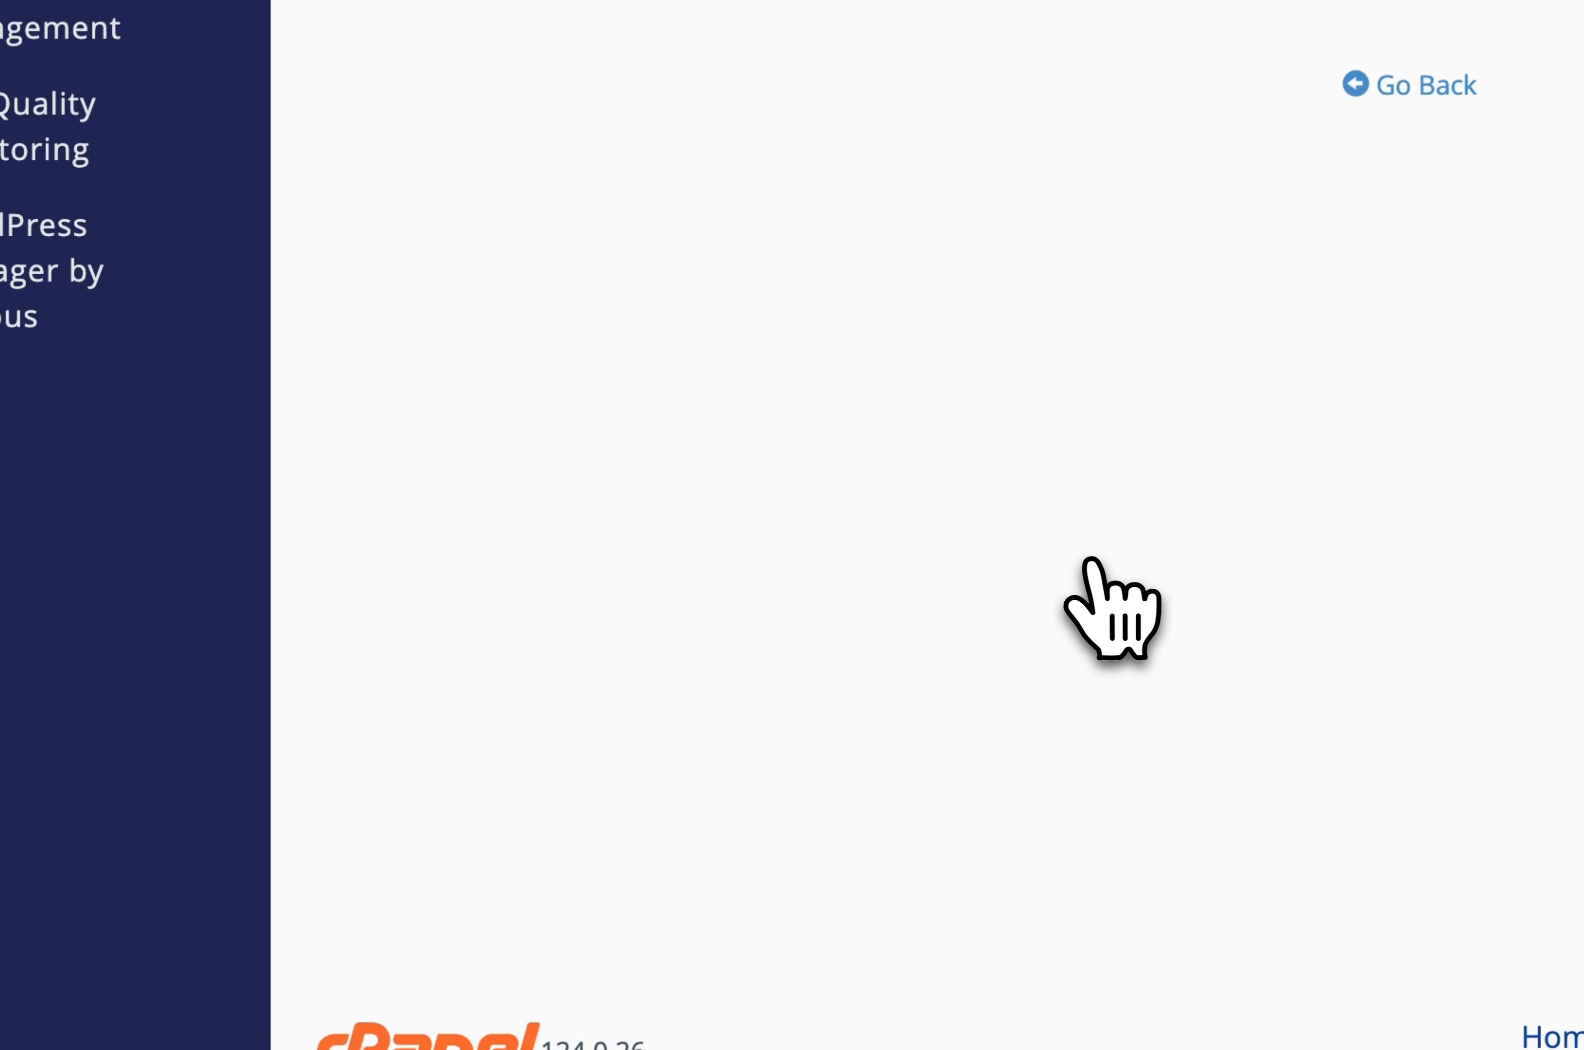
Add gobiz_db_user to gobiz_db with ALL PRIVILEGES granted
{"action": "left_click", "coordinate": [1426, 85]}
{"action": "scroll", "coordinate": [675, 634], "scroll_direction": "down", "scroll_amount": 6}
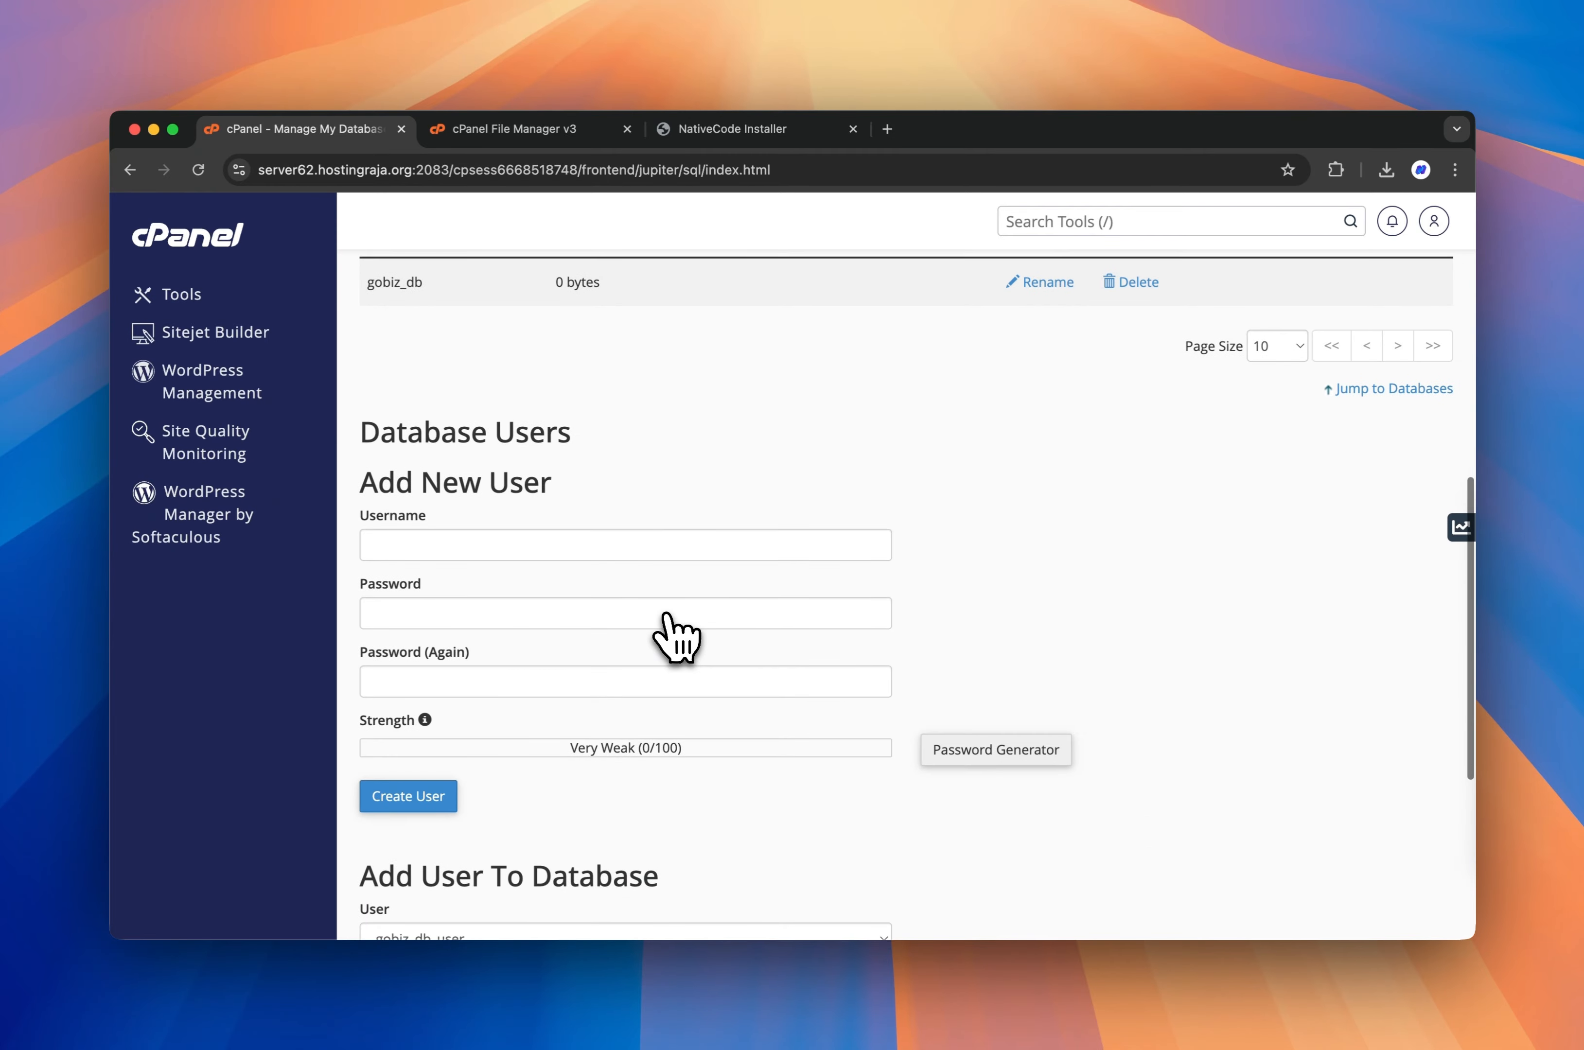
{"action": "scroll", "coordinate": [675, 634], "scroll_direction": "down", "scroll_amount": 5}
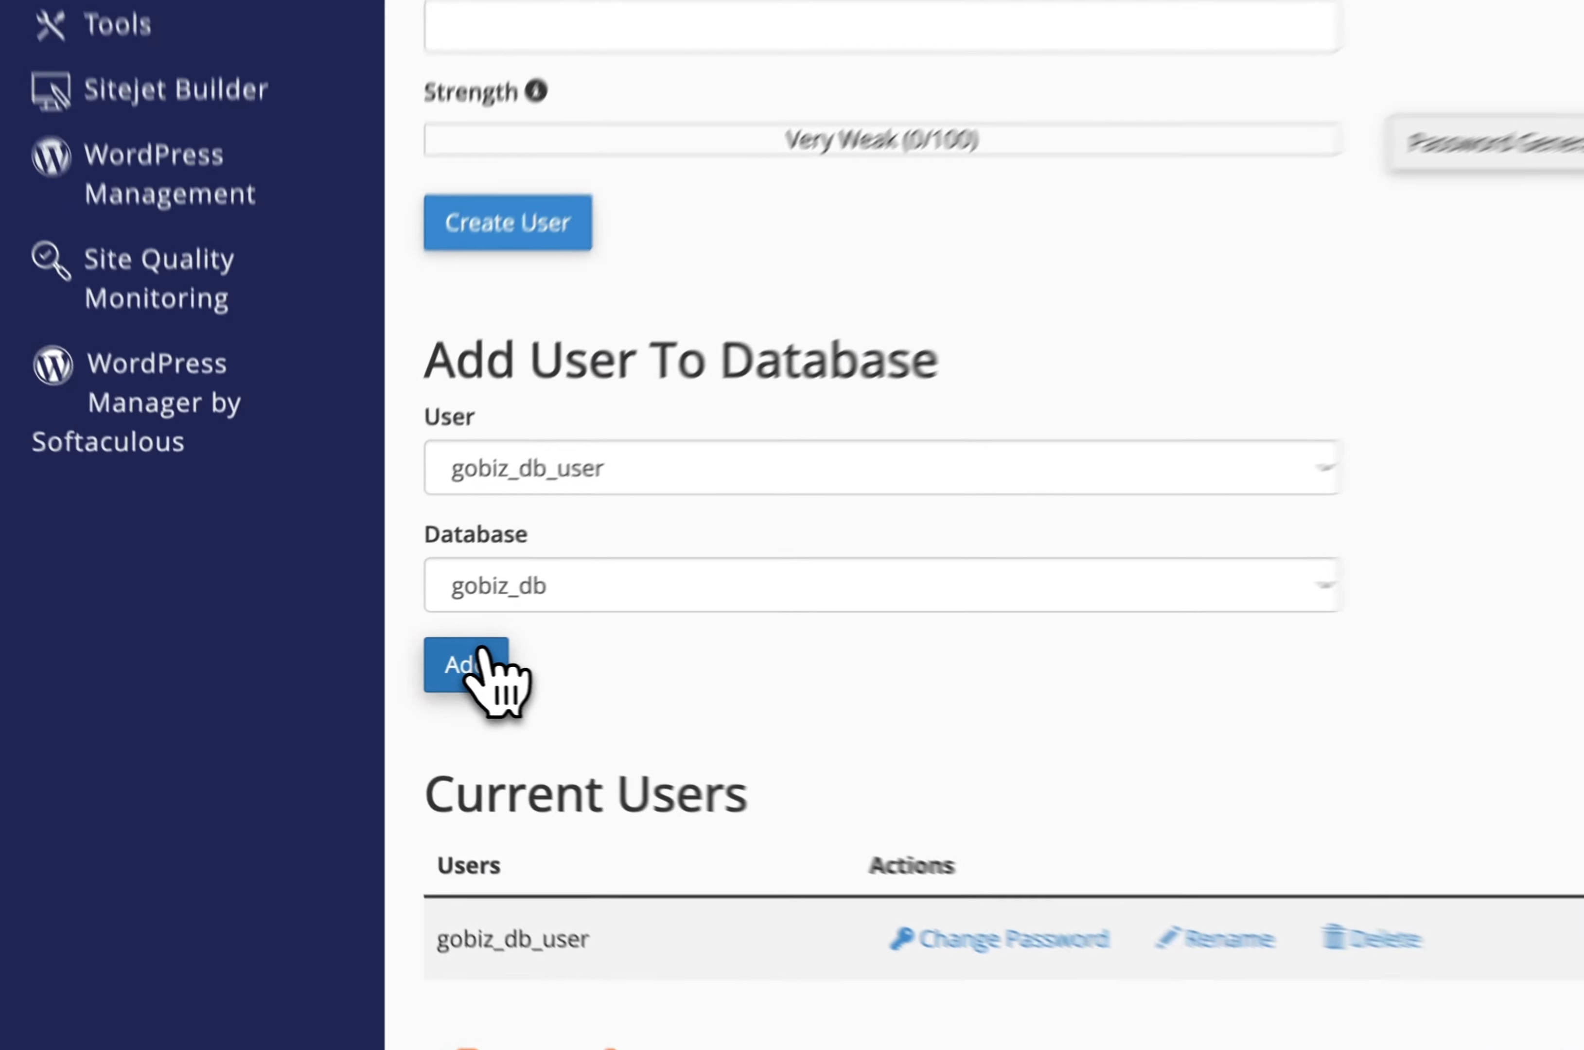
{"action": "left_click", "coordinate": [395, 667]}
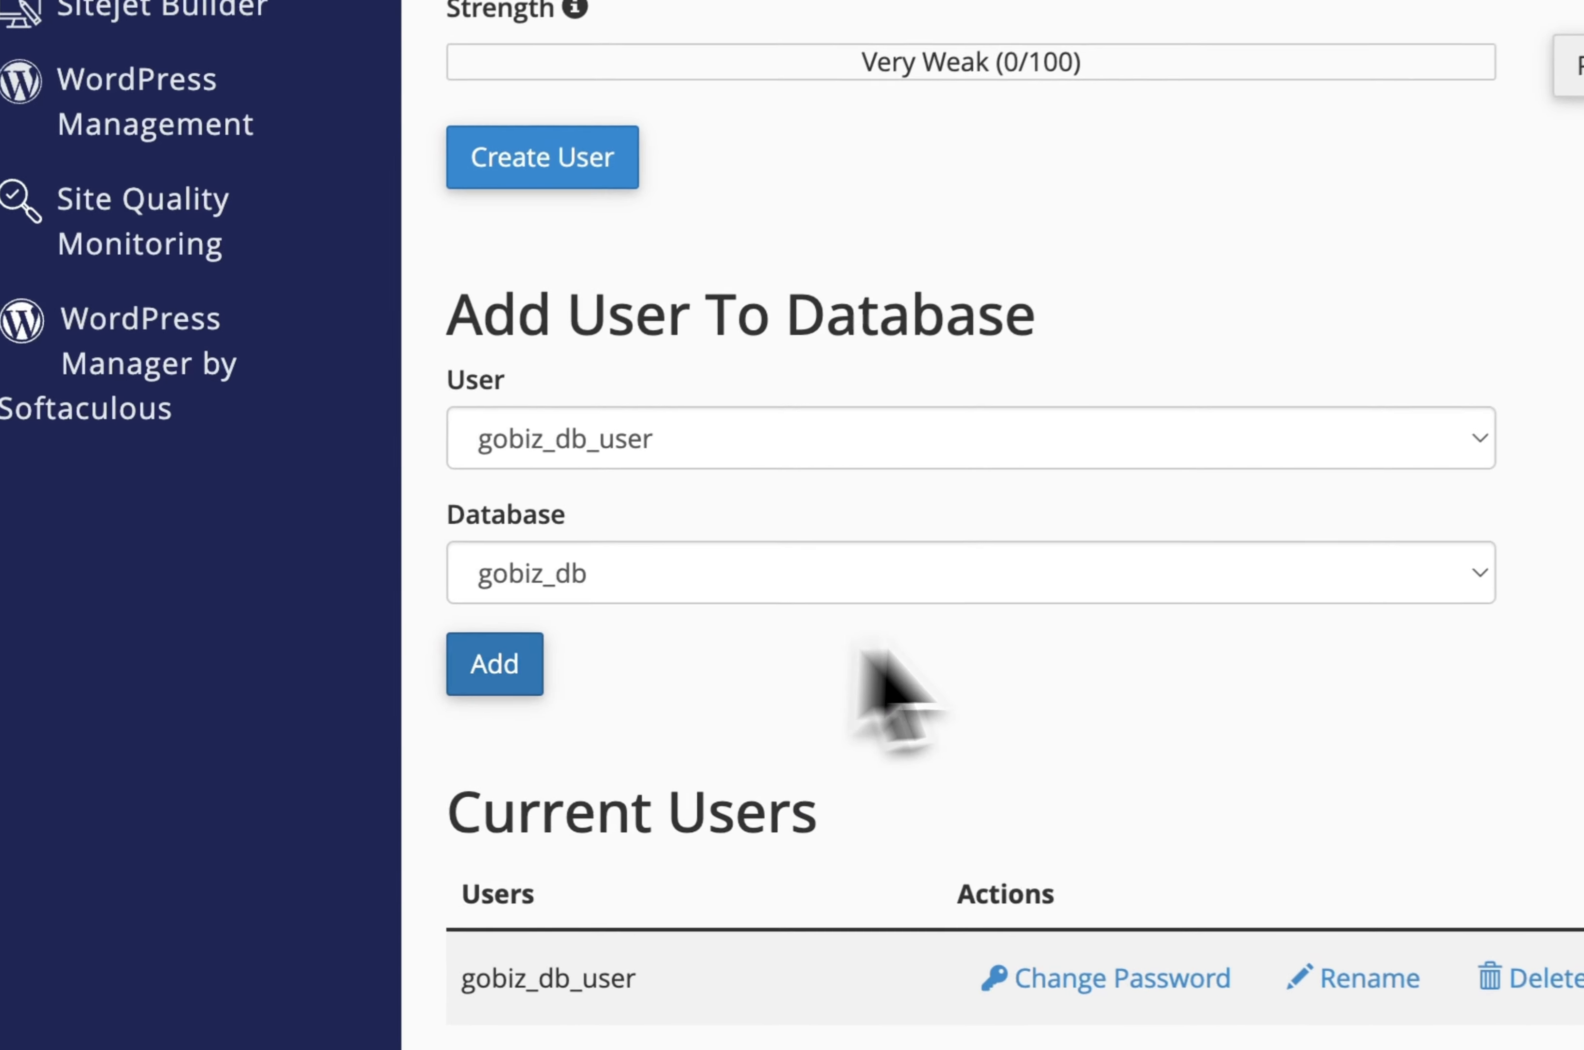
{"action": "scroll", "coordinate": [818, 327], "scroll_direction": "down", "scroll_amount": 6}
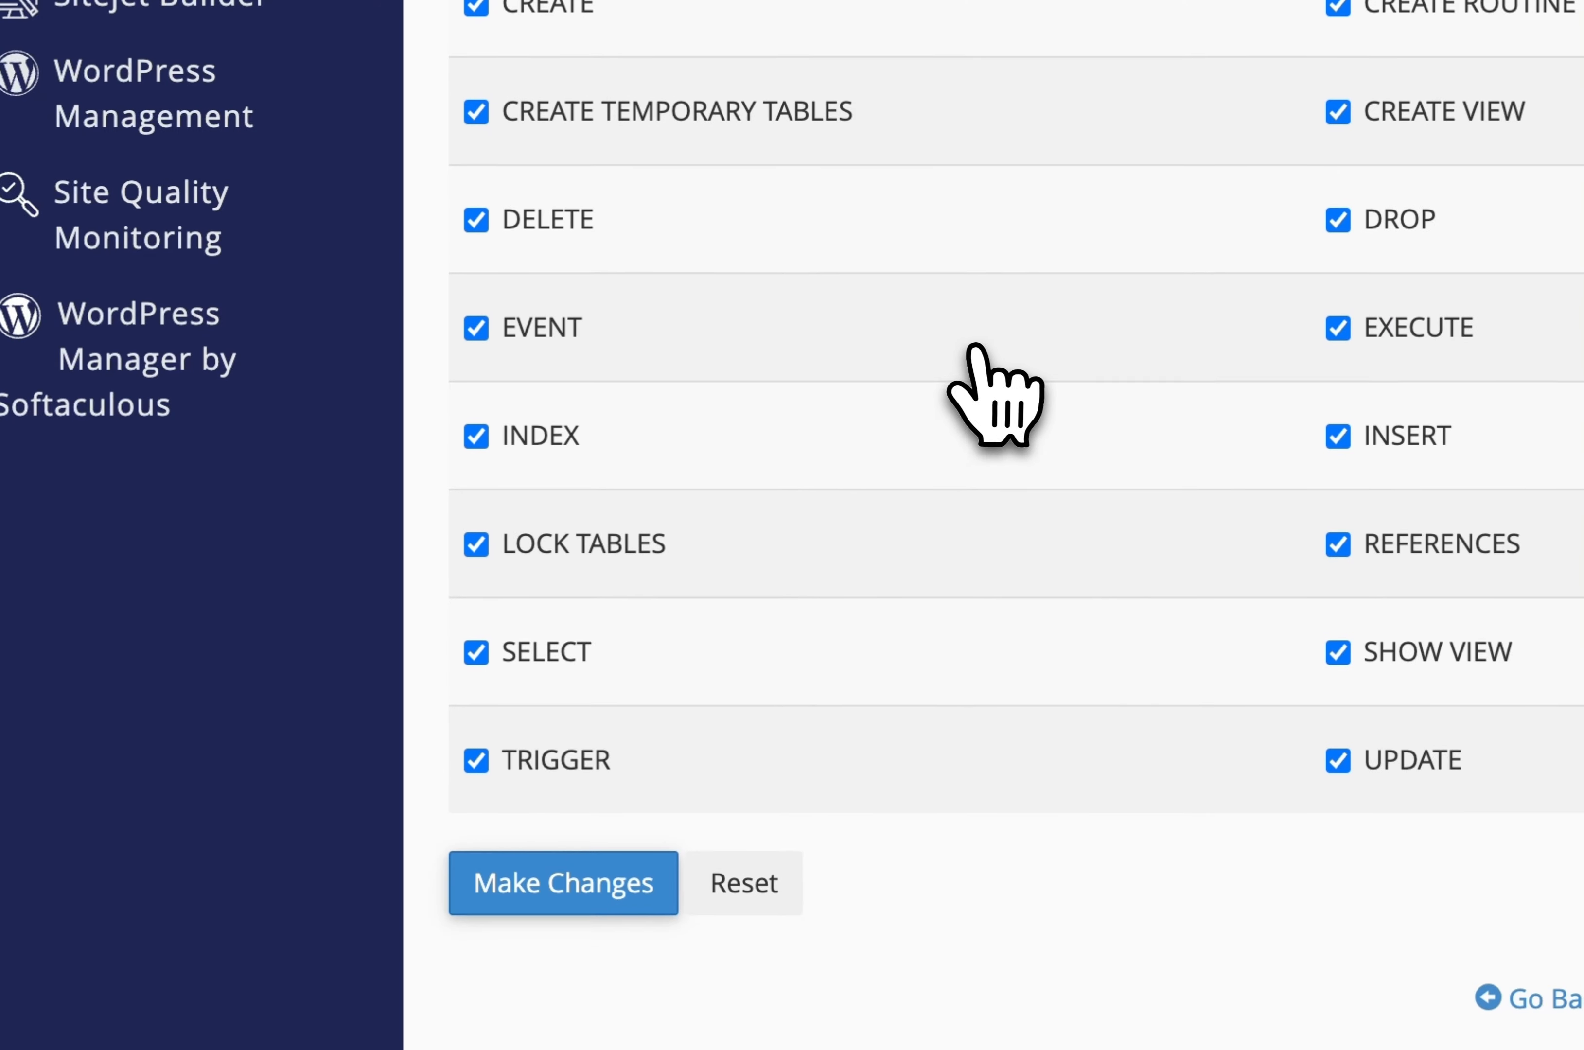
{"action": "left_click", "coordinate": [563, 881]}
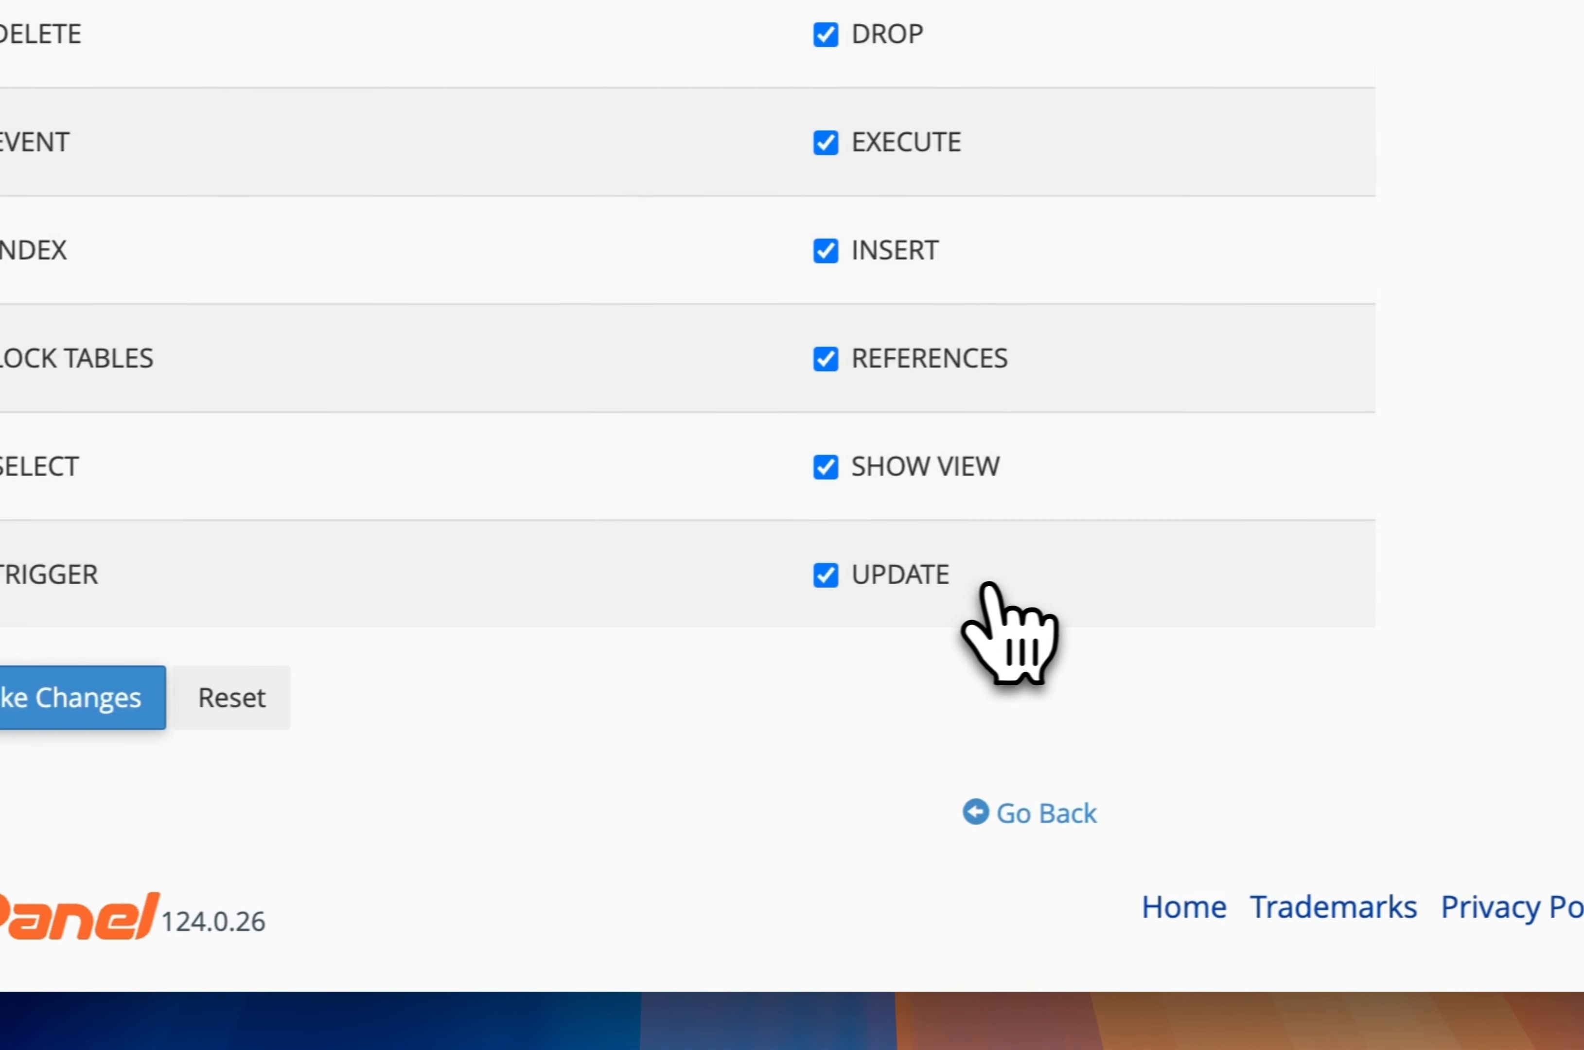
{"action": "left_click", "coordinate": [806, 155]}
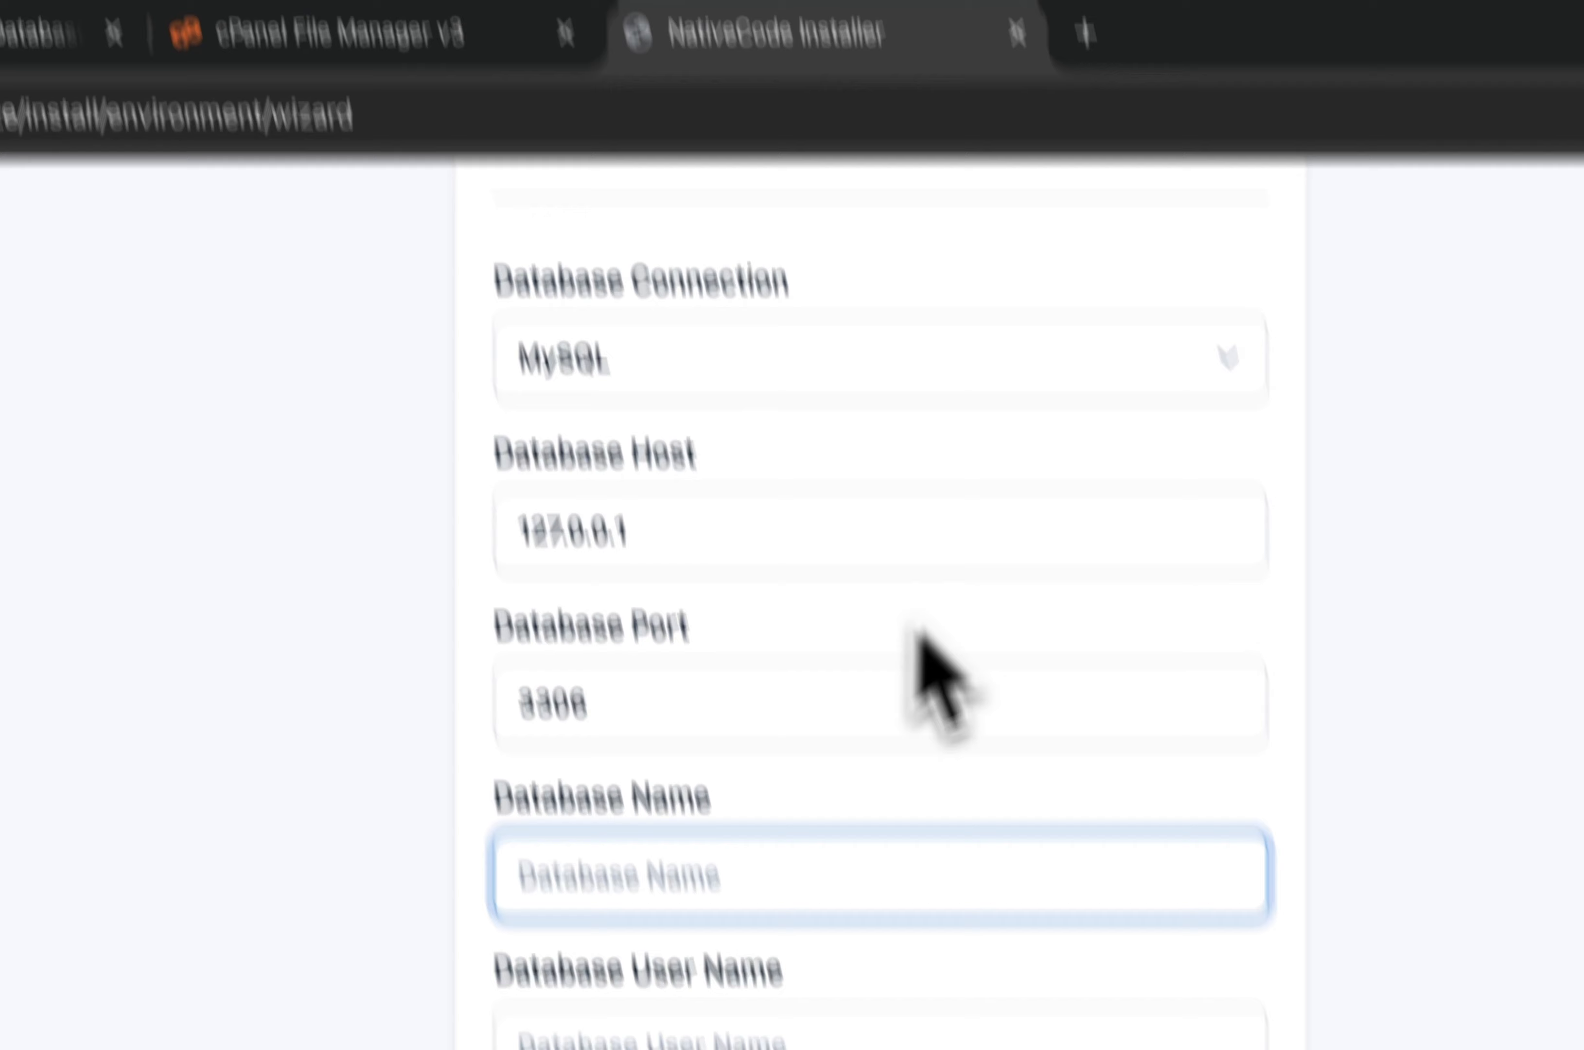
Enter gobiz_db, gobiz_db_user and its password, install GoBiz, review the log and exit
{"action": "type", "text": "gobiz_db"}
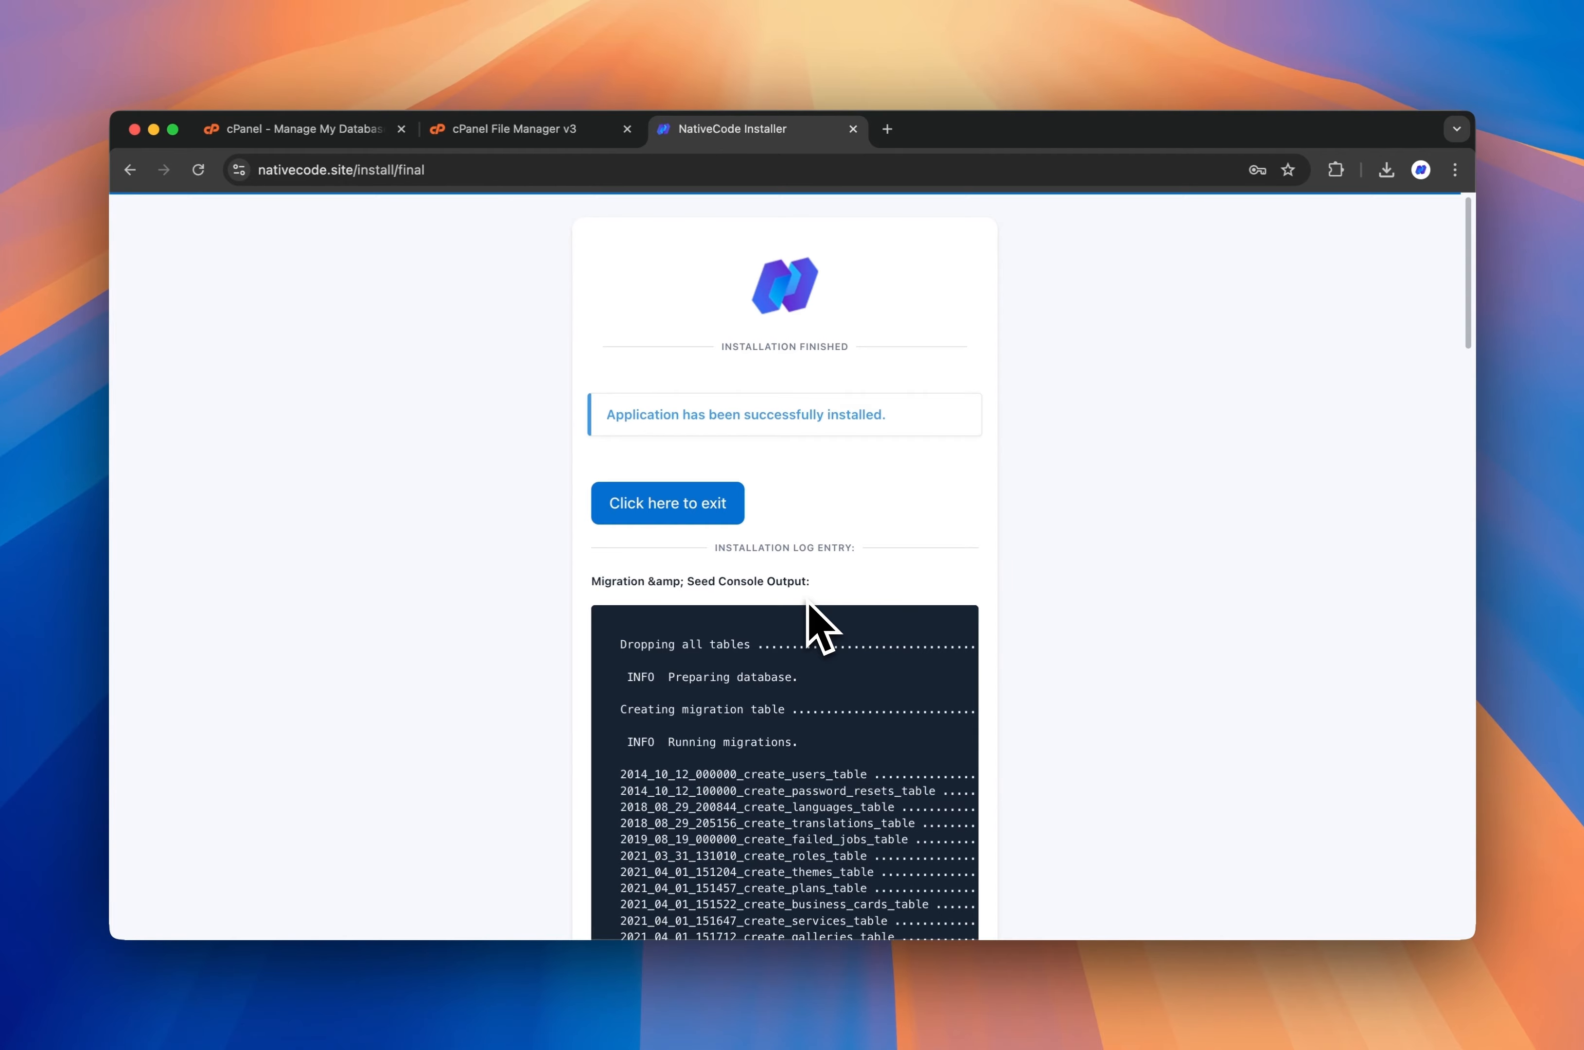
{"action": "scroll", "coordinate": [815, 627], "scroll_direction": "down", "scroll_amount": 20}
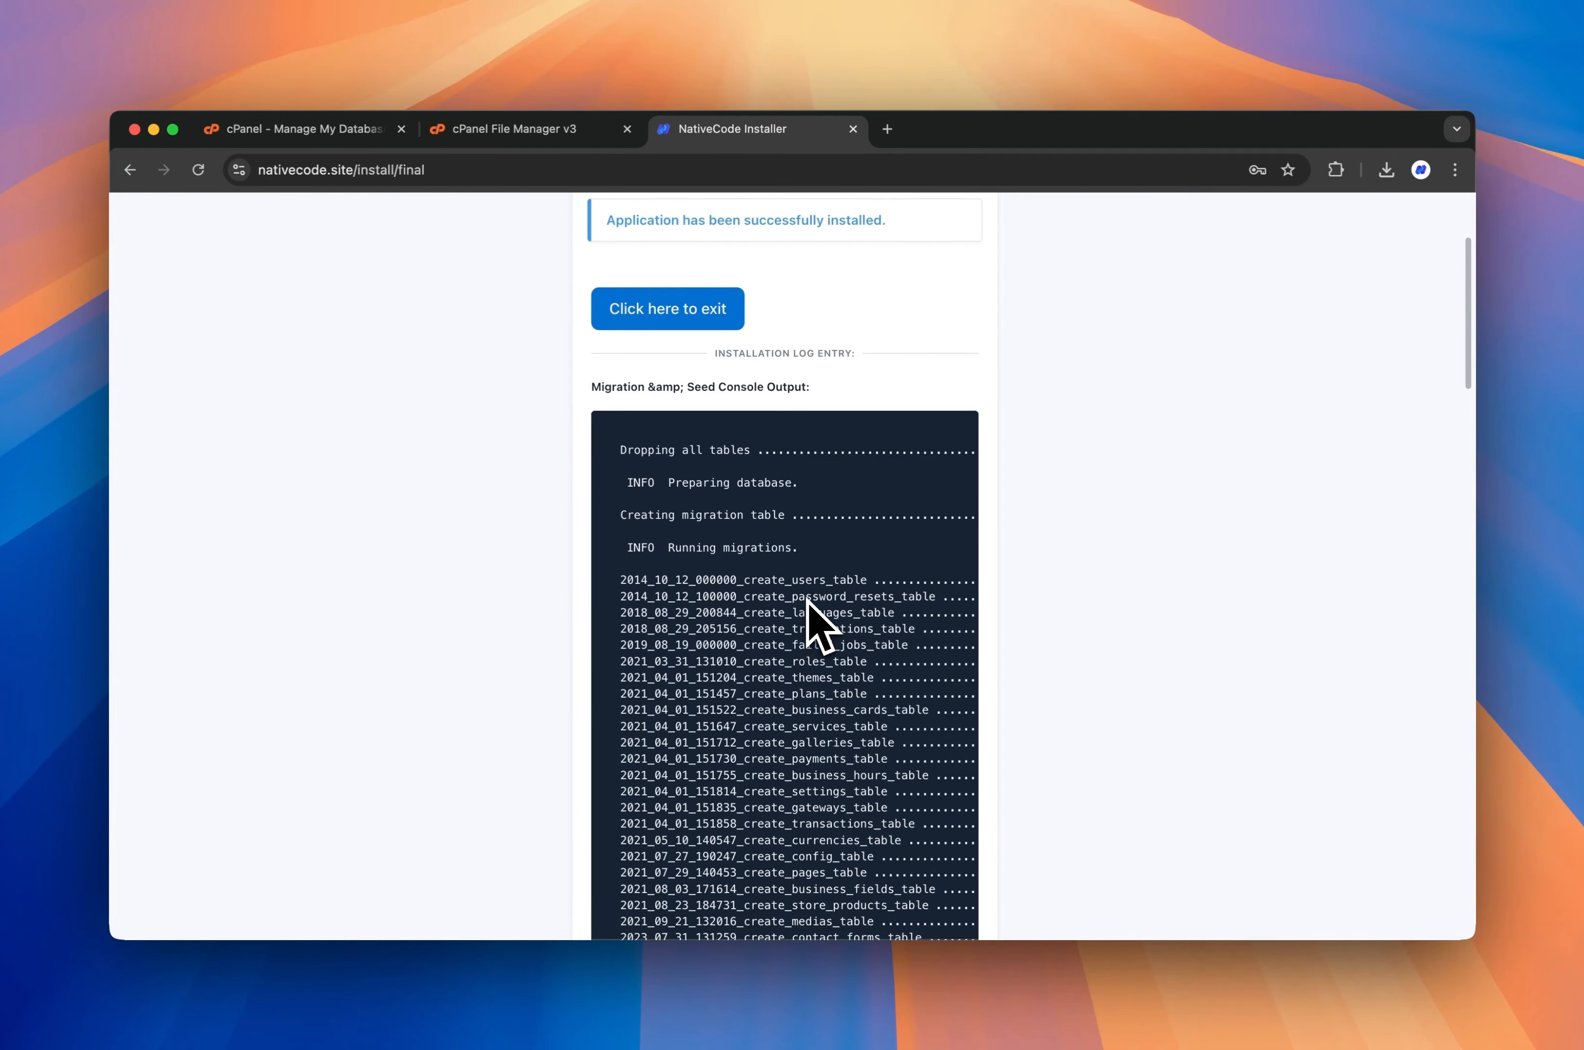
{"action": "scroll", "coordinate": [810, 603], "scroll_direction": "down", "scroll_amount": 10}
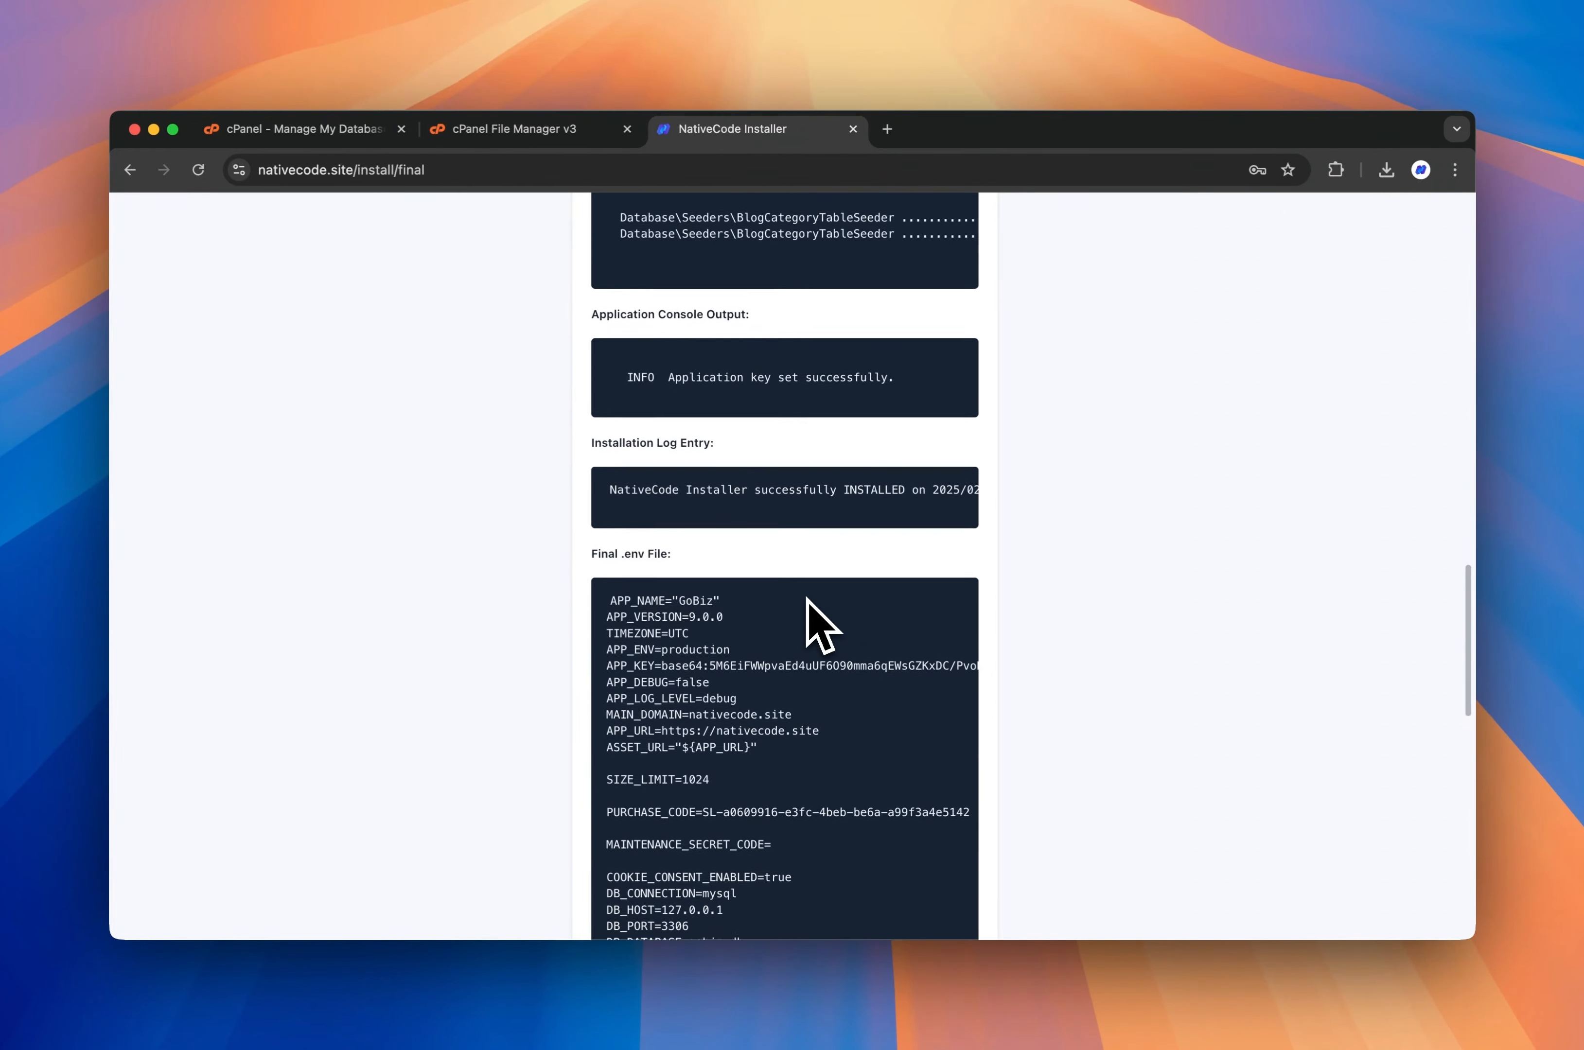
{"action": "scroll", "coordinate": [810, 603], "scroll_direction": "up", "scroll_amount": 15}
{"action": "scroll", "coordinate": [815, 623], "scroll_direction": "up", "scroll_amount": 20}
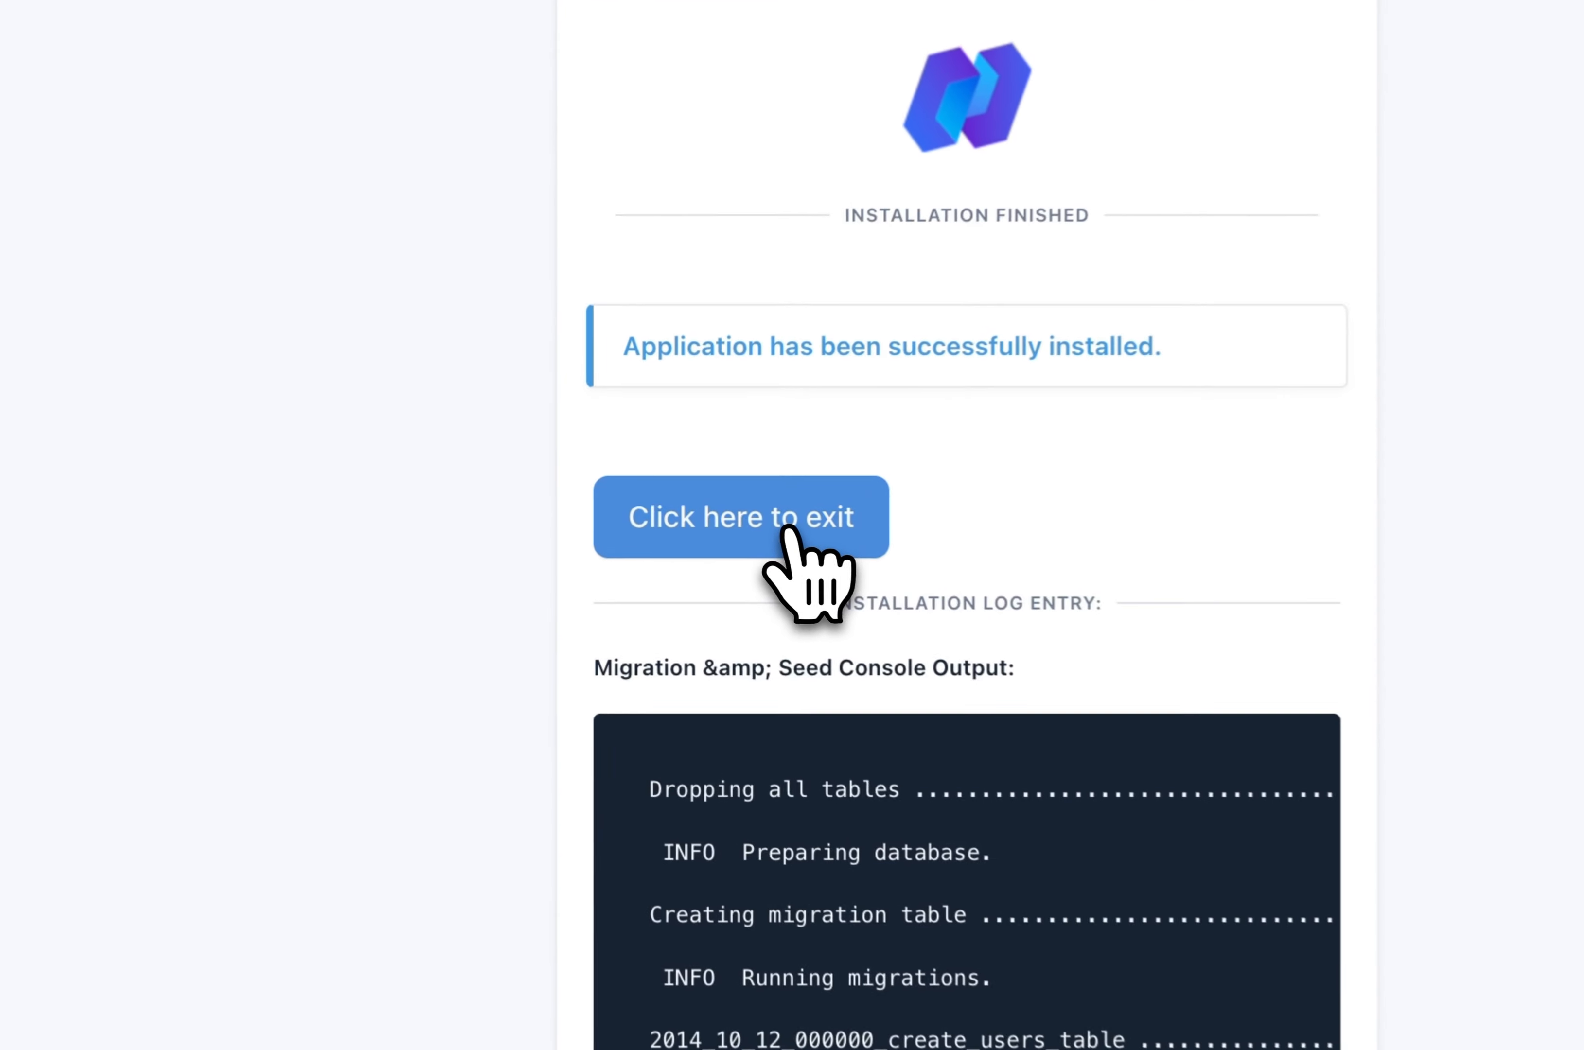
{"action": "left_click", "coordinate": [692, 508]}
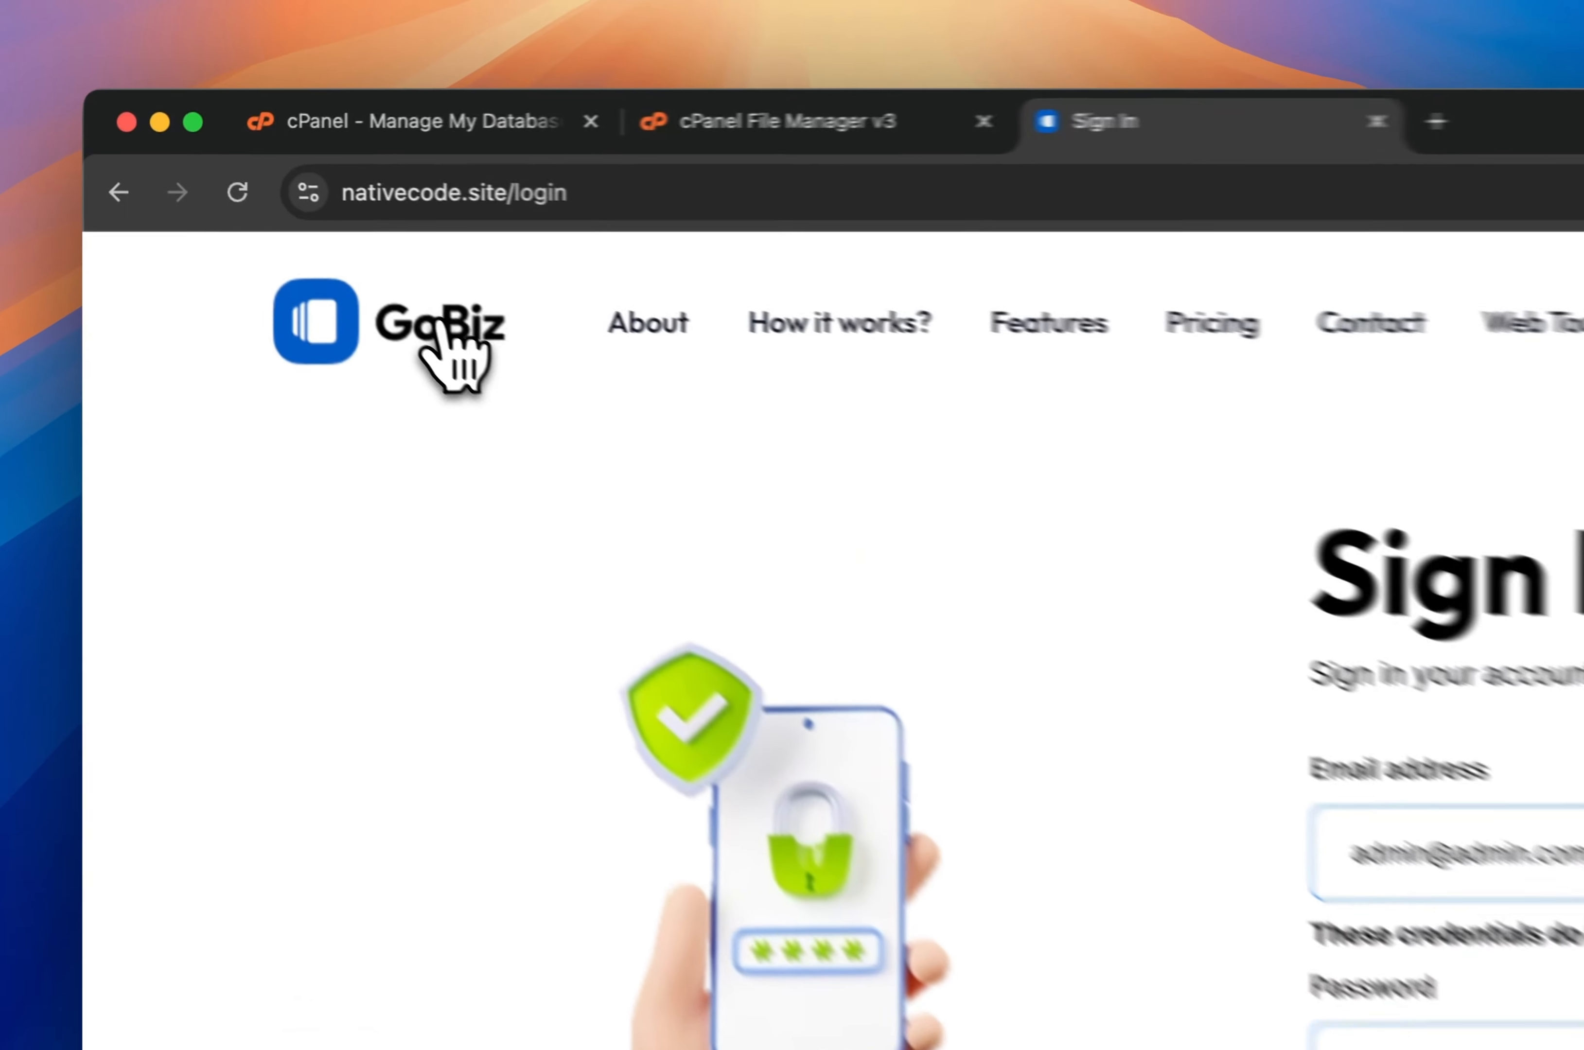
From the GoBiz homepage, sign in with the admin email and password
{"action": "left_click", "coordinate": [439, 322]}
{"action": "left_click", "coordinate": [1142, 247]}
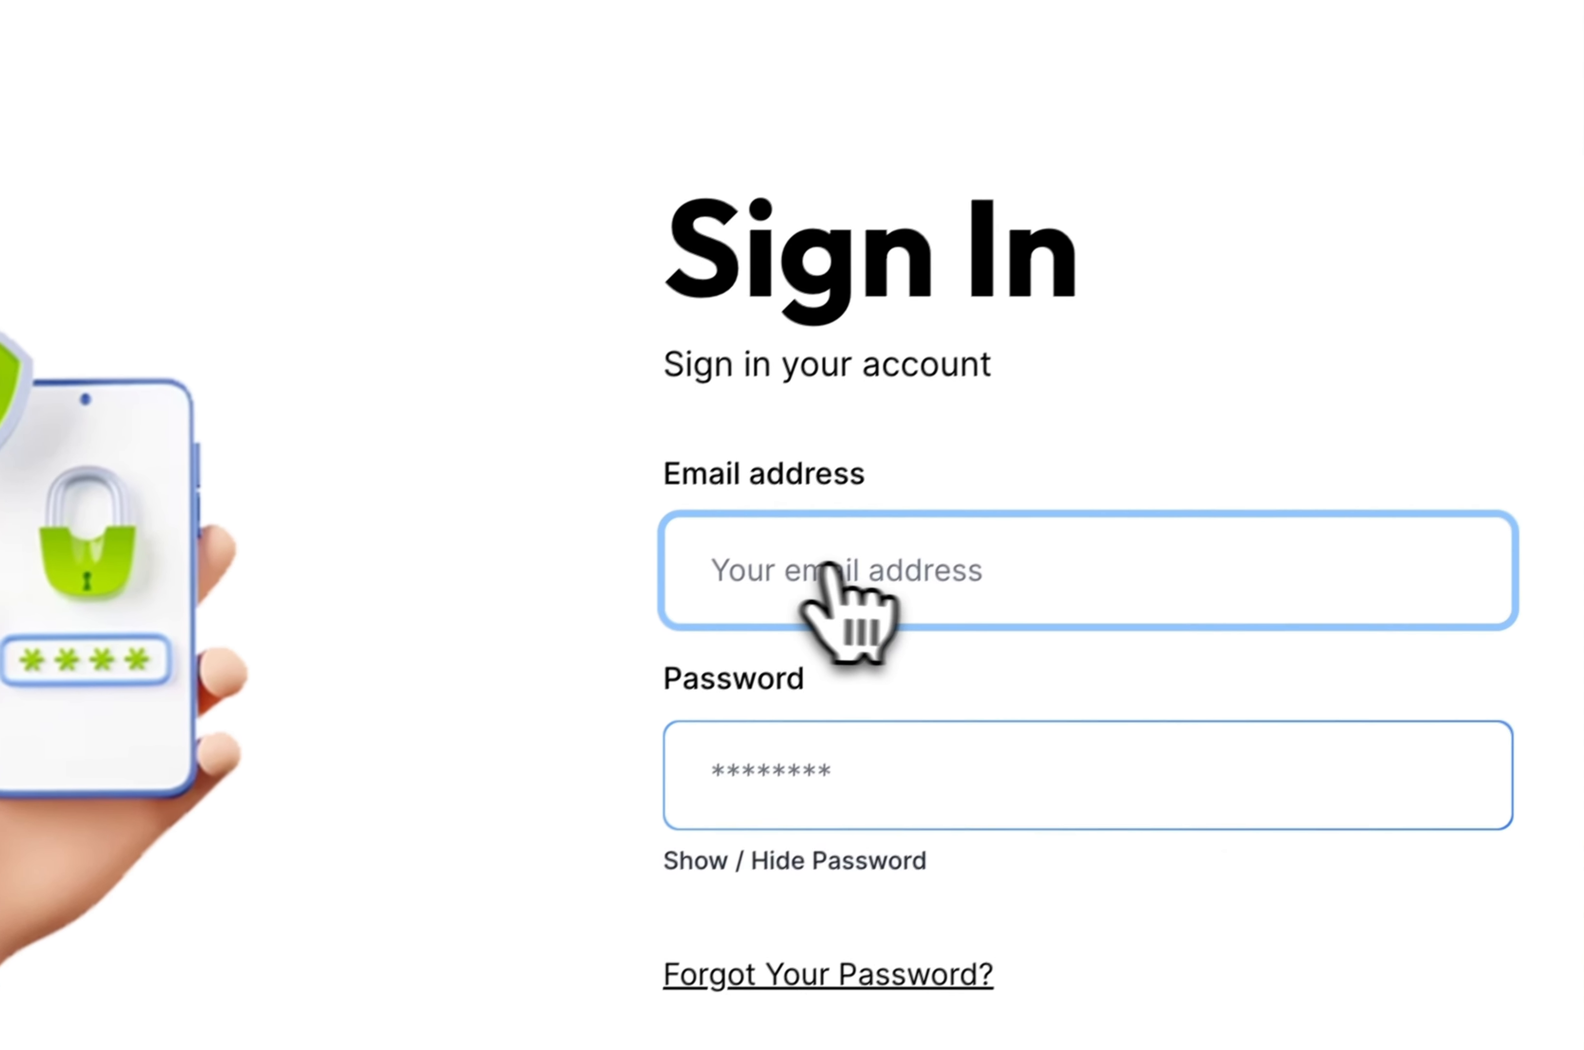
{"action": "type", "text": "admin@"}
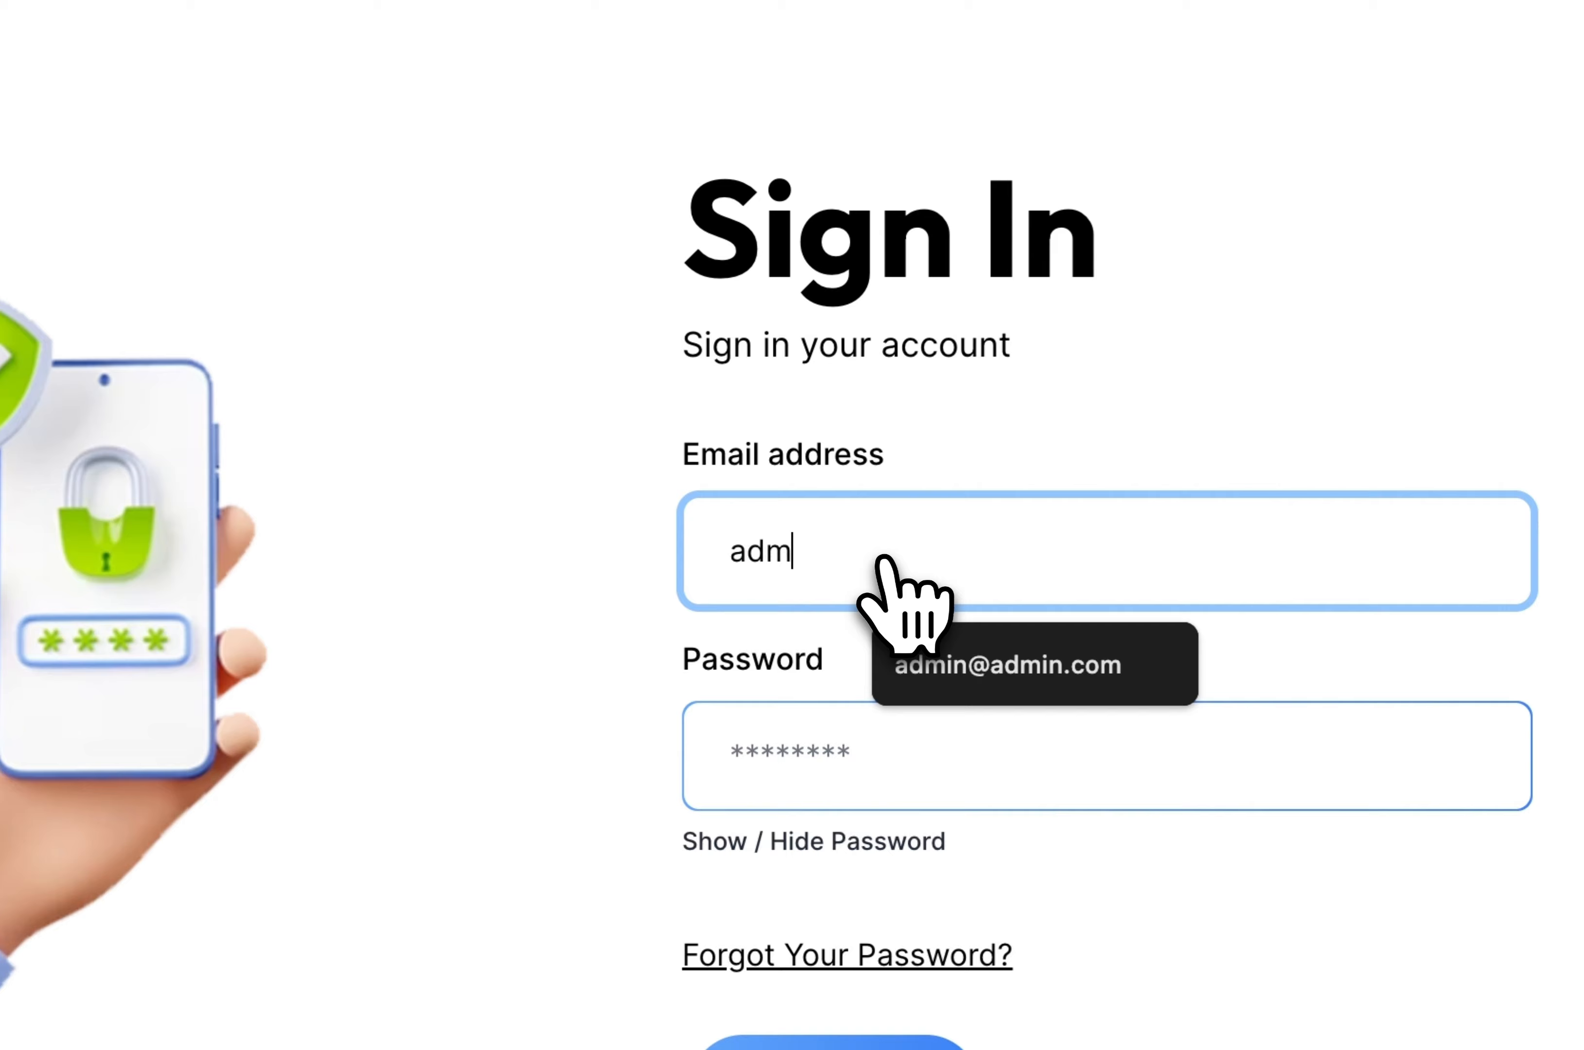
{"action": "type", "text": "admin.com"}
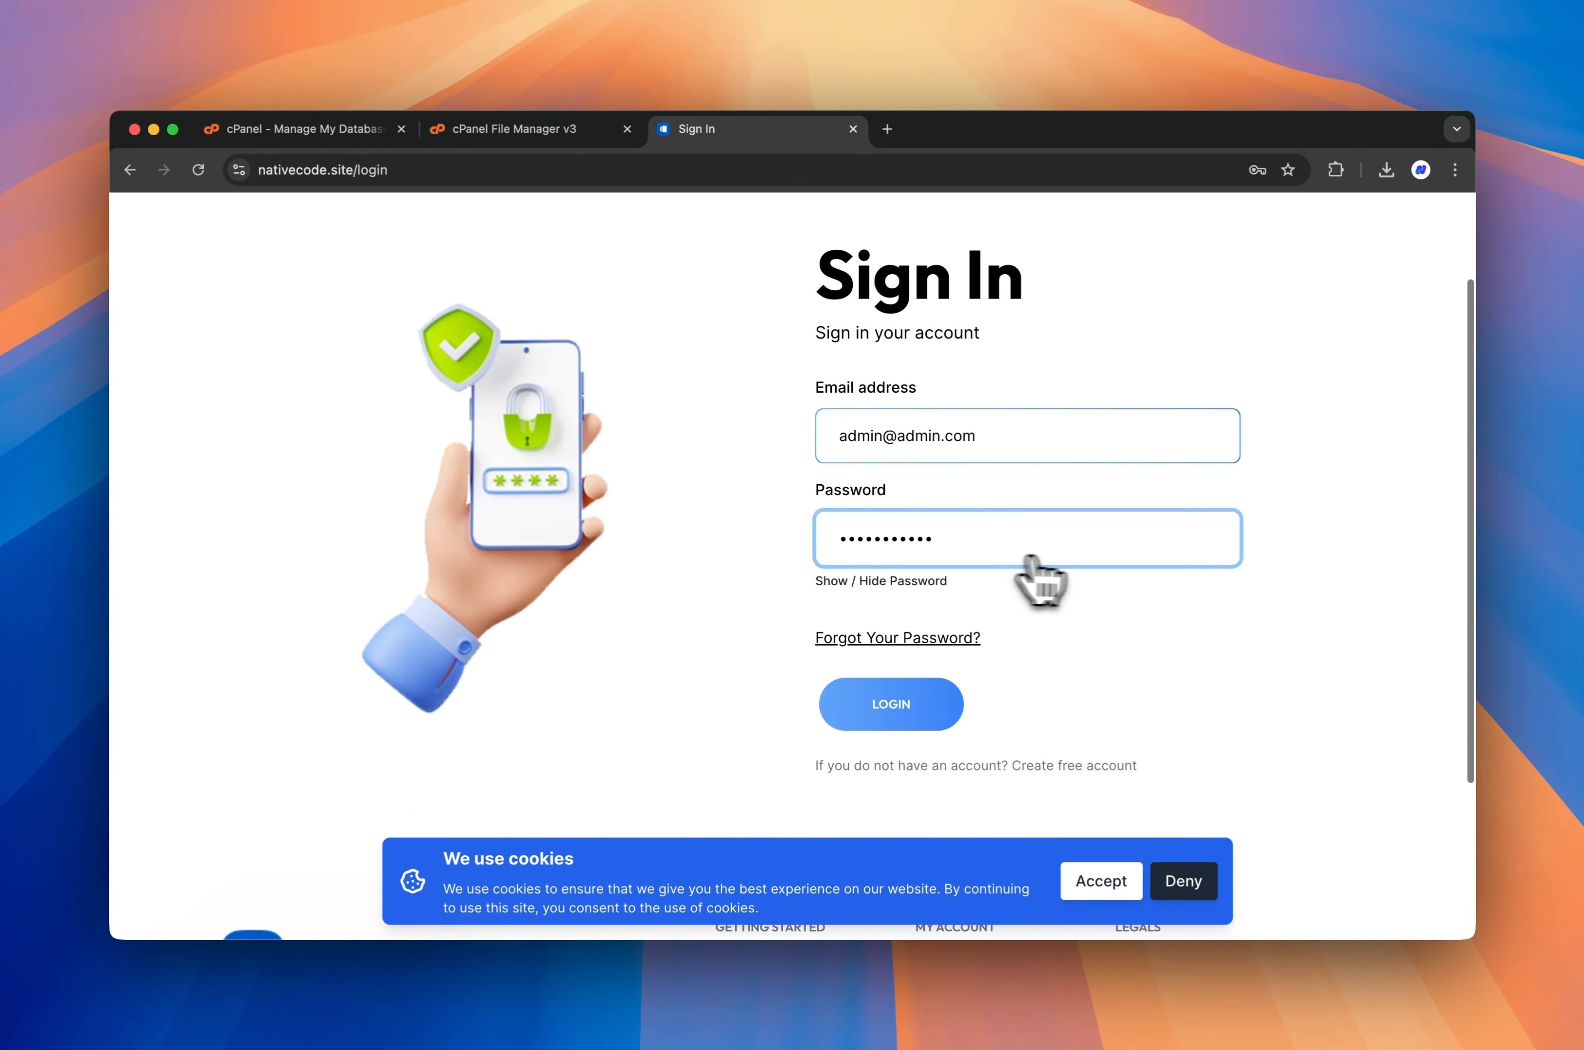
{"action": "left_click", "coordinate": [886, 581]}
{"action": "left_click", "coordinate": [916, 703]}
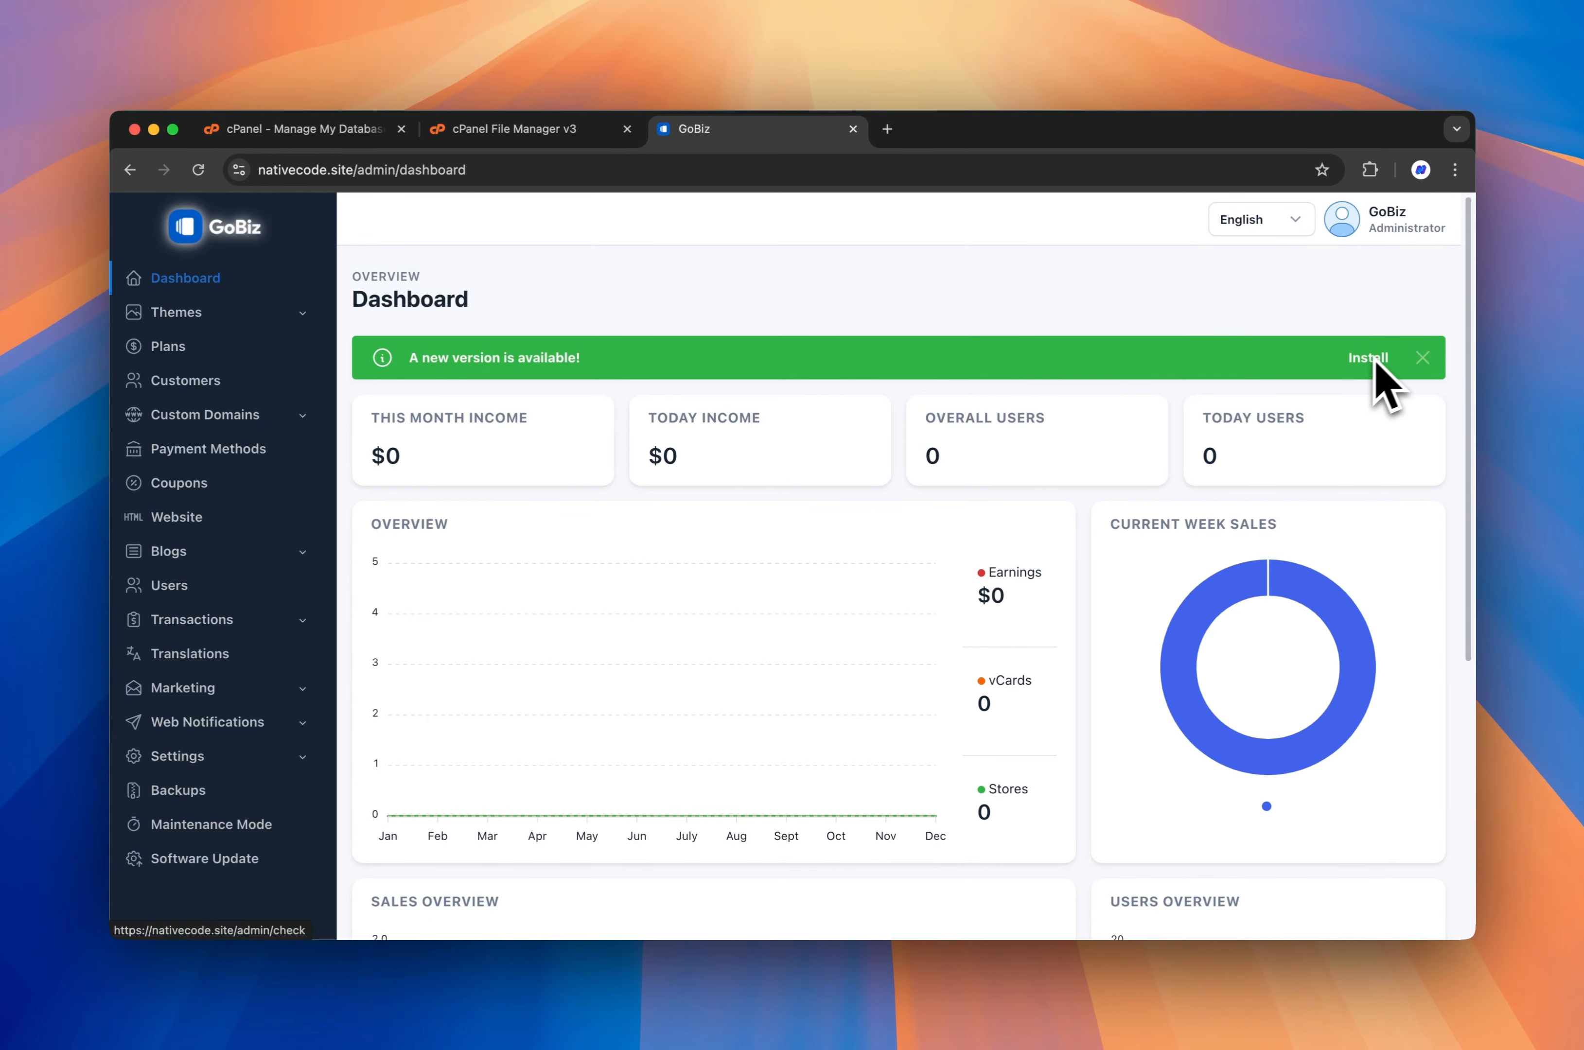
Dismiss the new-version banner and briefly open the administrator's account menu
{"action": "left_click", "coordinate": [1423, 357]}
{"action": "left_click", "coordinate": [1384, 220]}
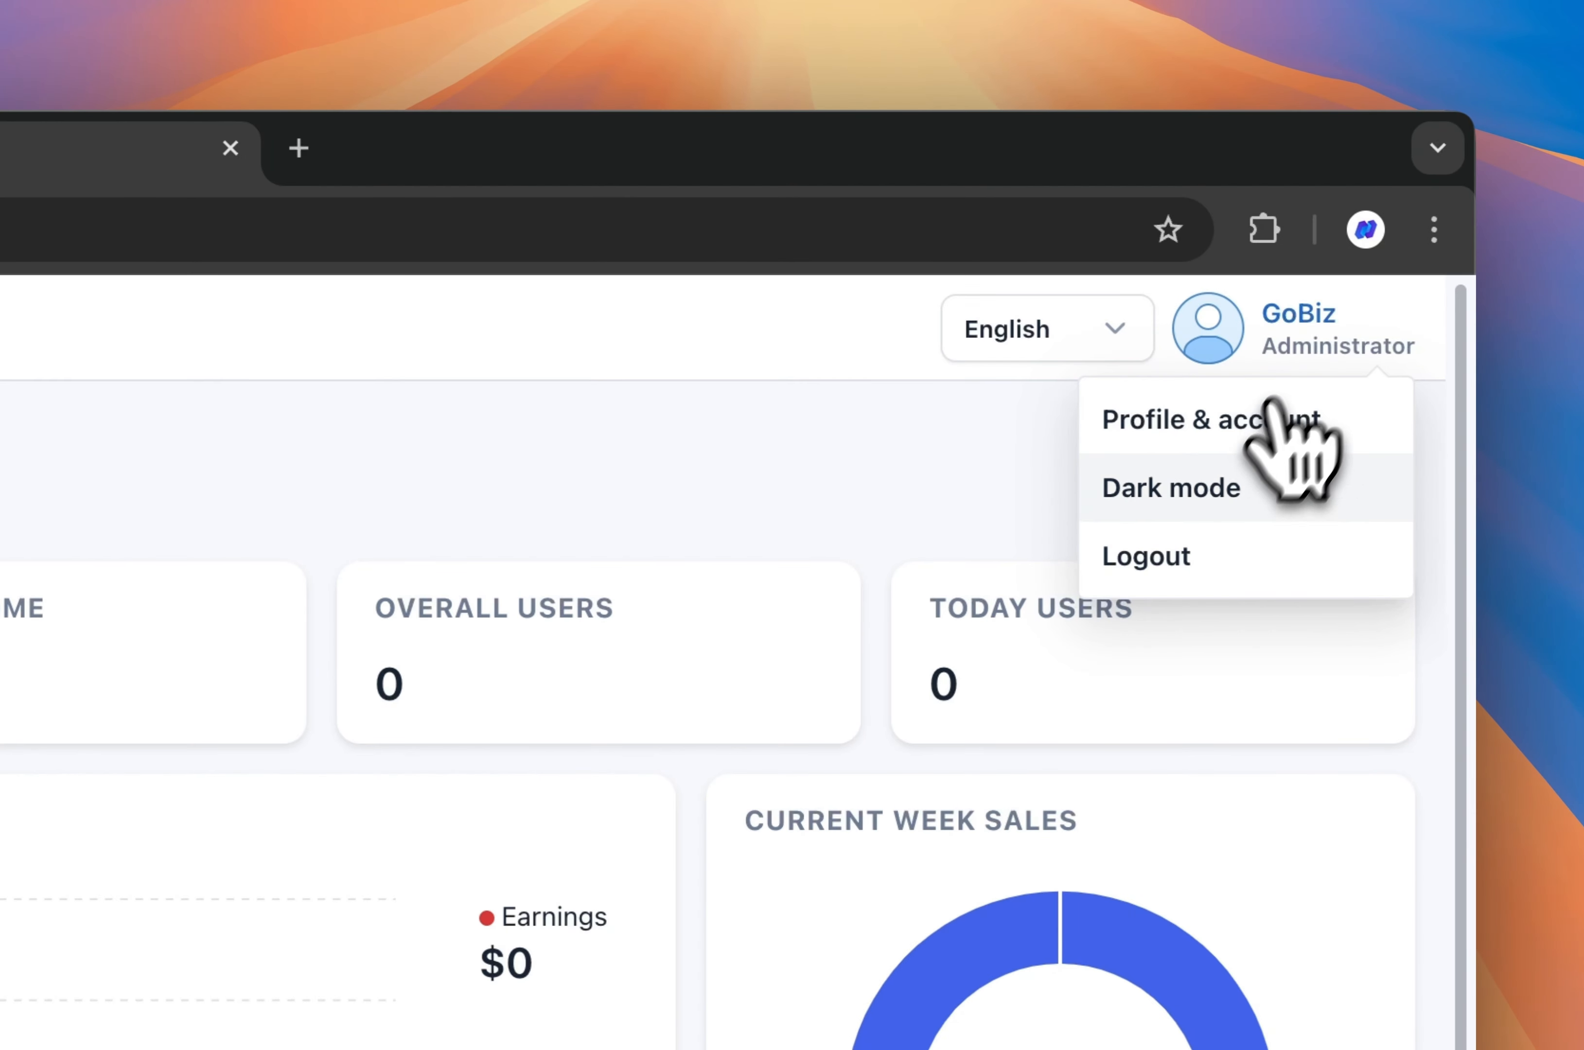
{"action": "left_click", "coordinate": [1197, 545]}
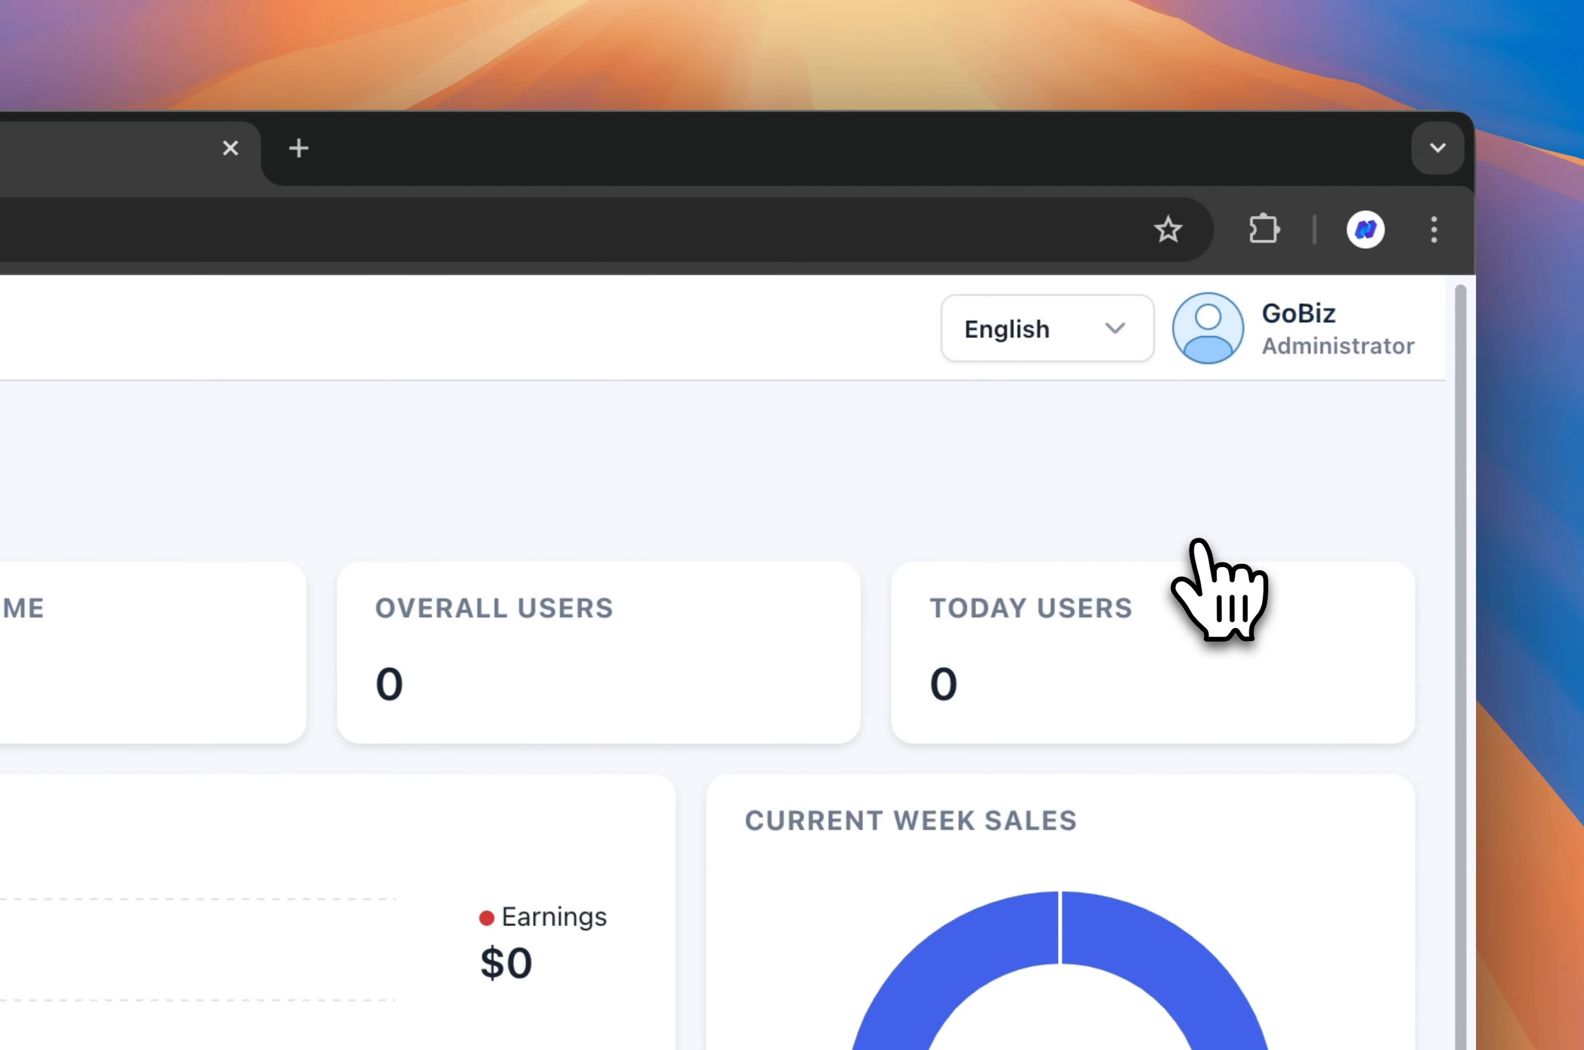